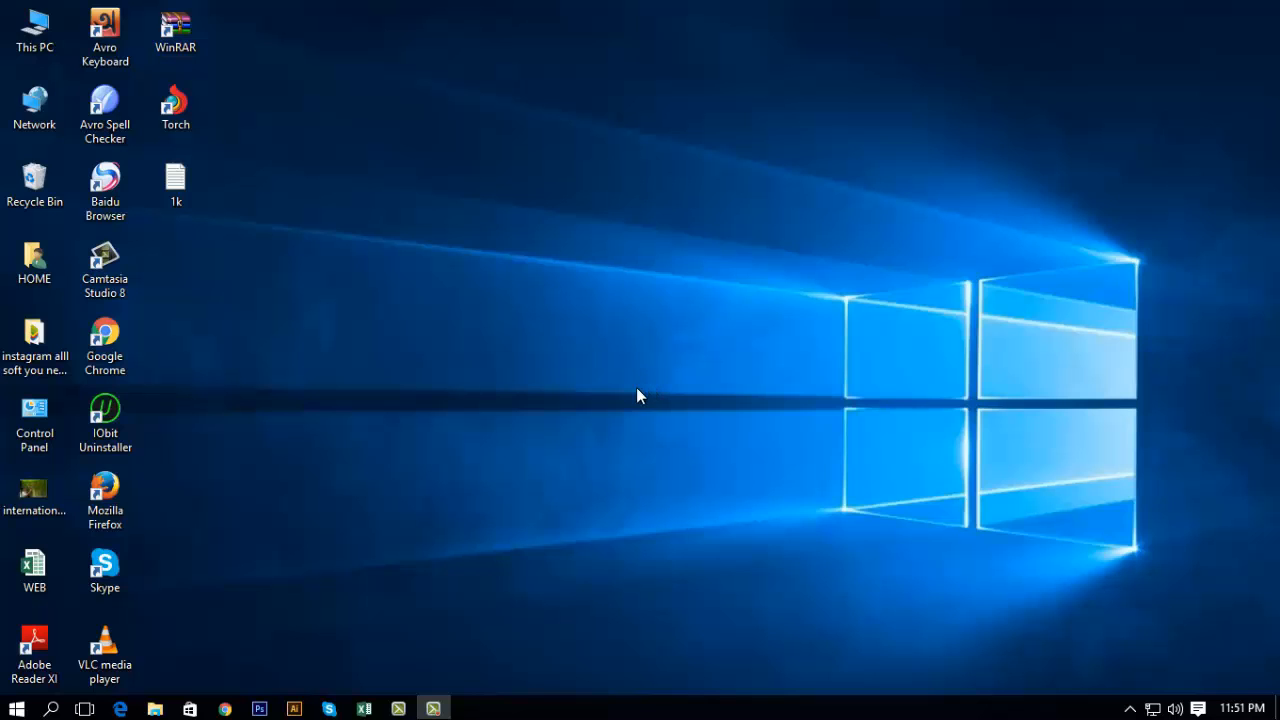
Step: Switch to Chrome and open the Fiverr home page from the bookmarks in a new incognito window
click(222, 710)
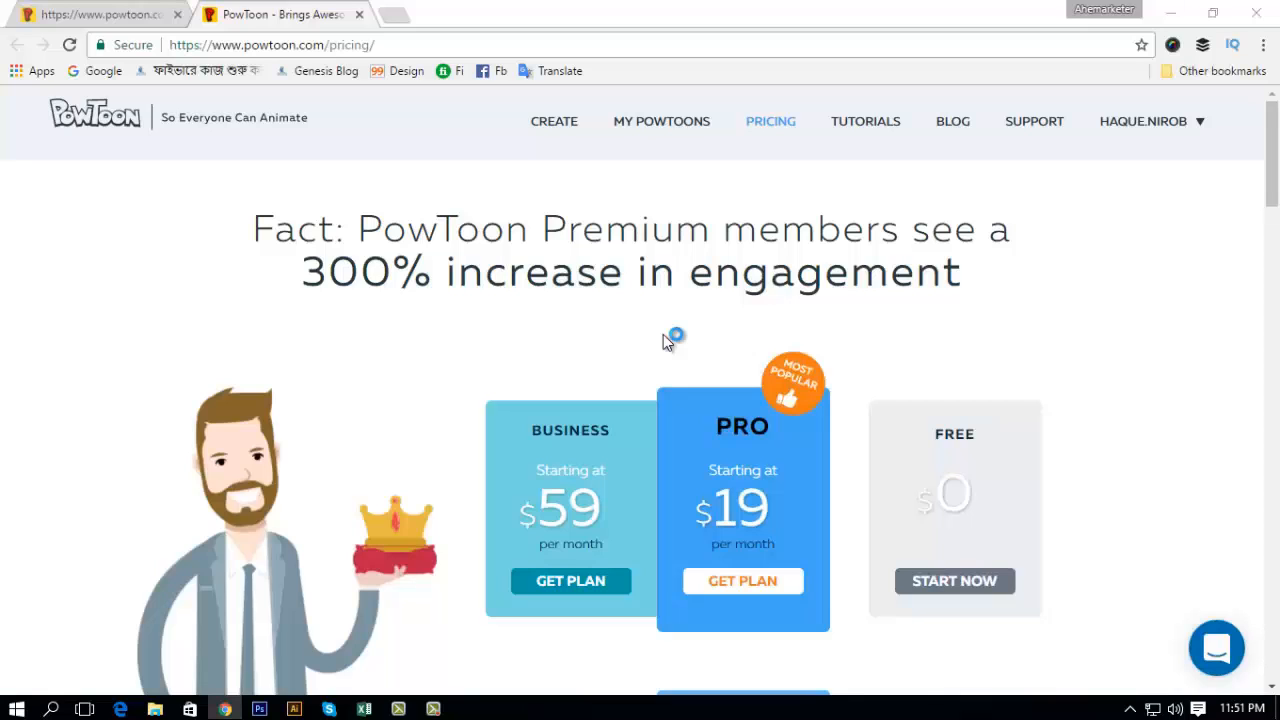
key(ctrl+shift+n)
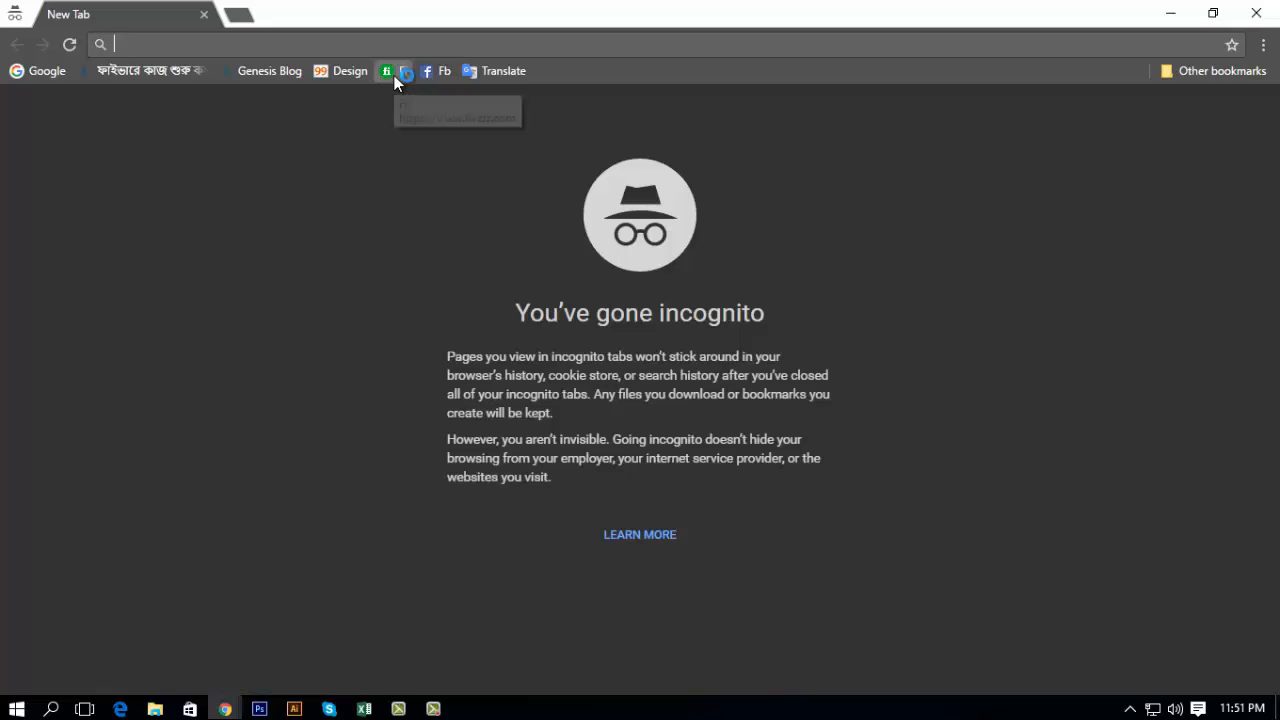
click(396, 82)
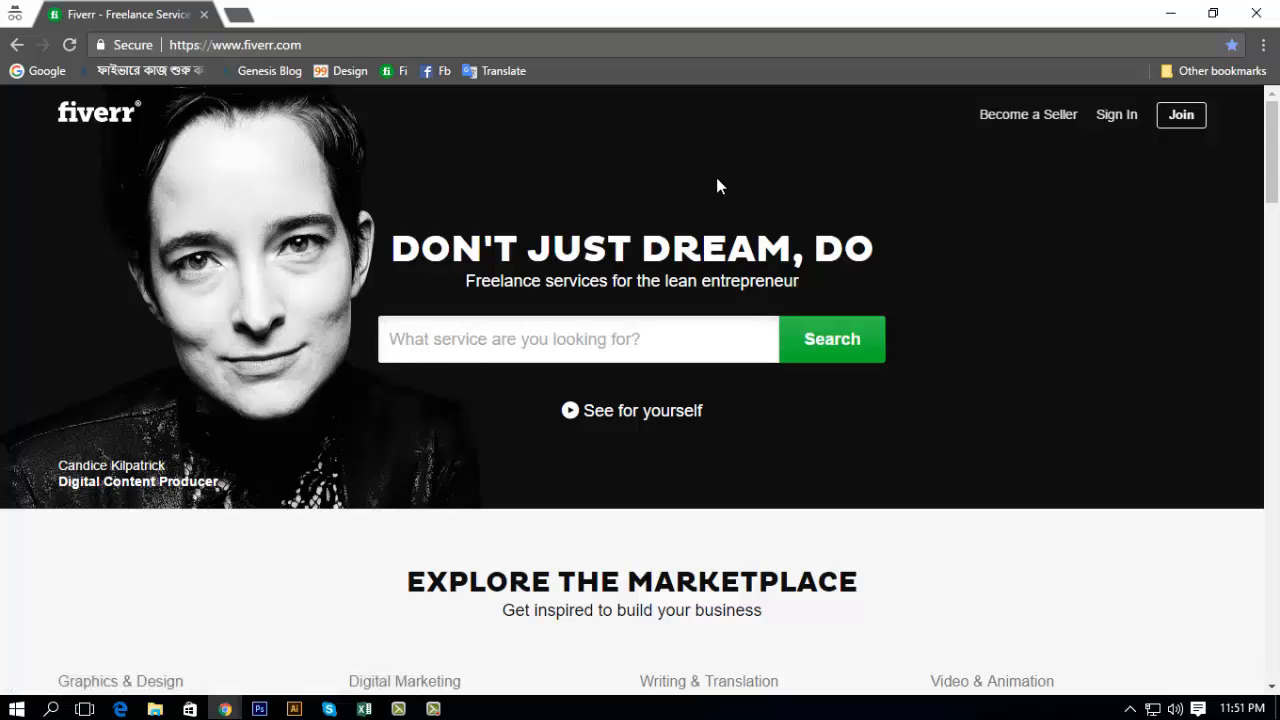
Step: Search Fiverr for "animation video"
text(animatio)
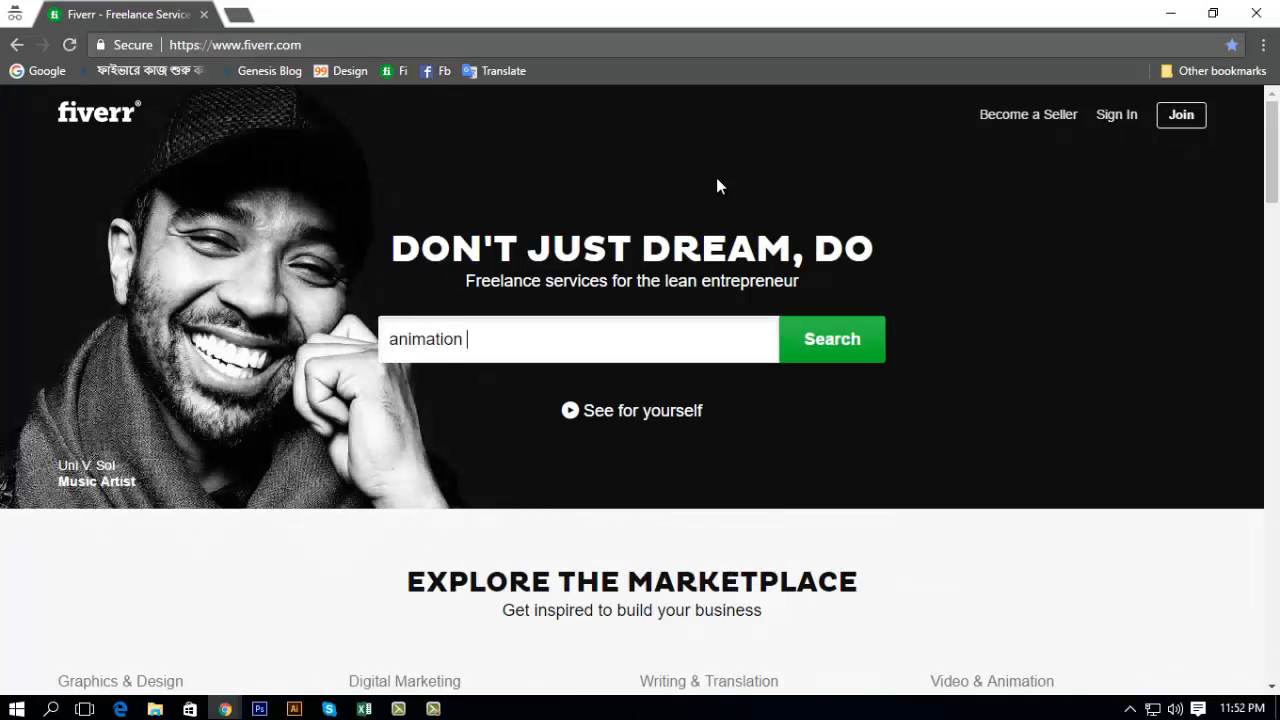
text(n video)
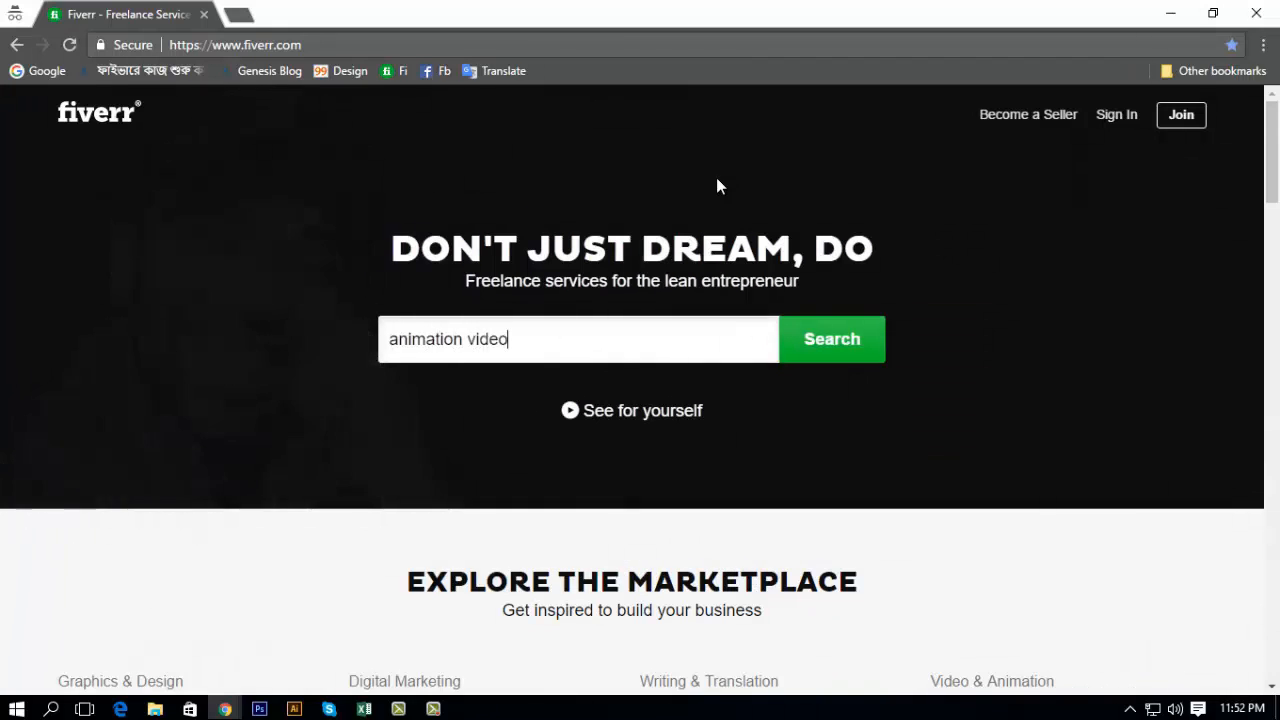
key(Return)
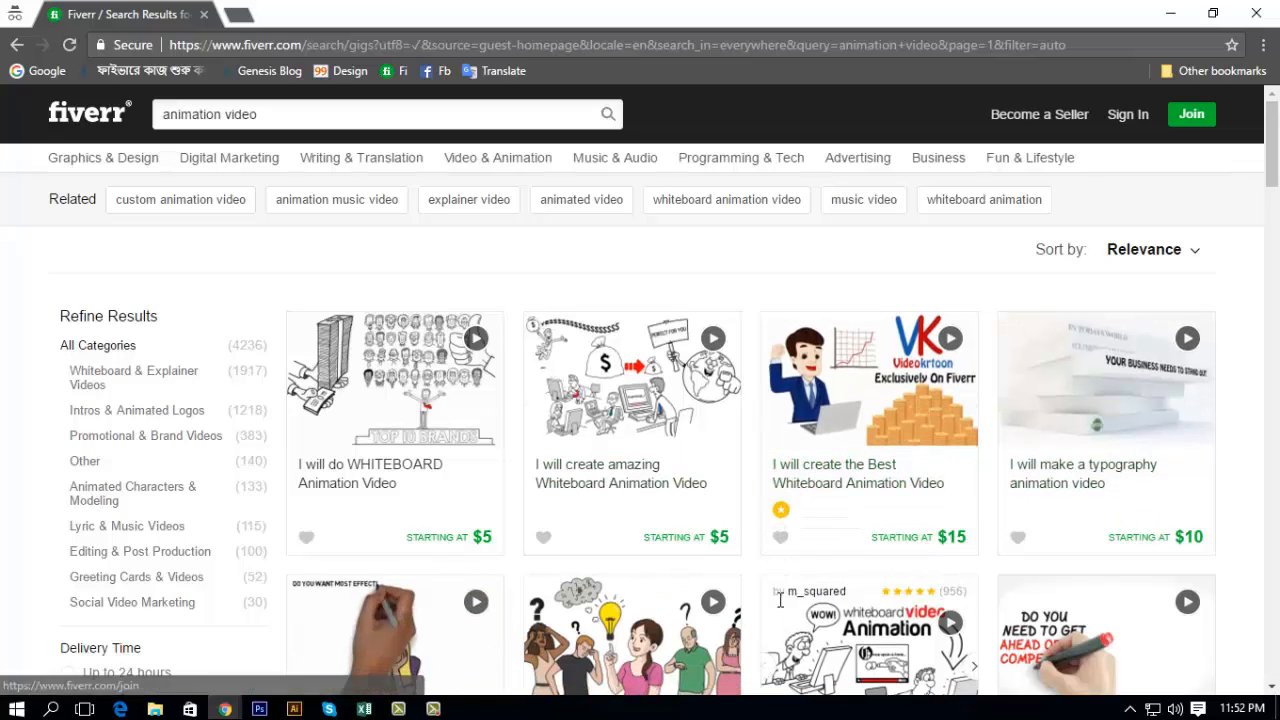
Step: Browse the gigs, open "I will create the Best Whiteboard Animation Video" in a new tab and dismiss its sign-up prompt
scroll(820, 549, down, 2)
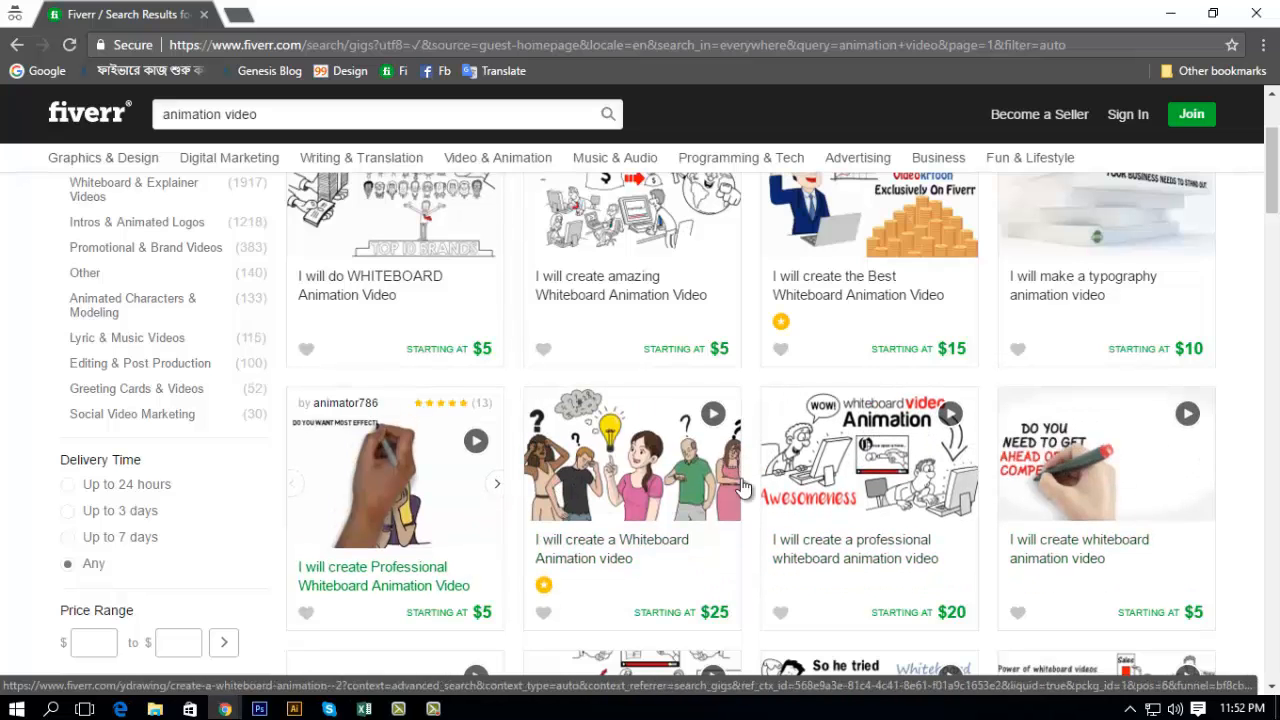
scroll(497, 522, down, 3)
scroll(787, 474, up, 3)
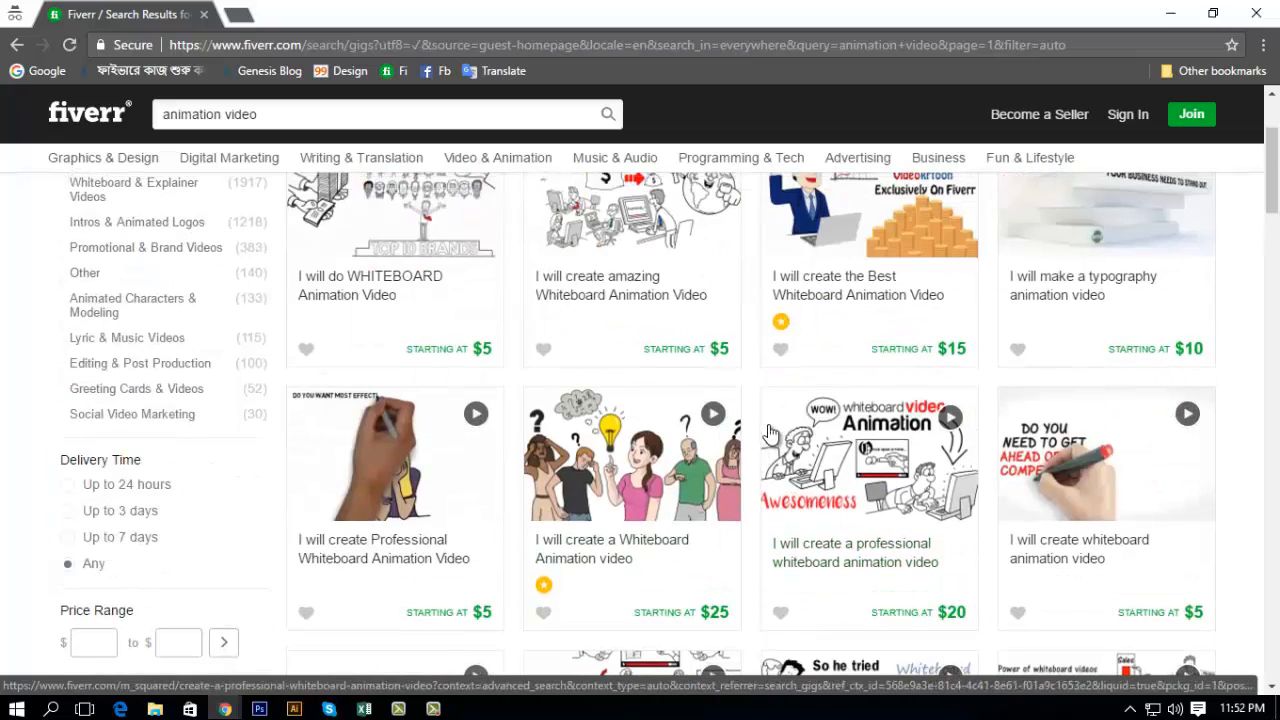
scroll(787, 474, up, 2)
middle_click(829, 508)
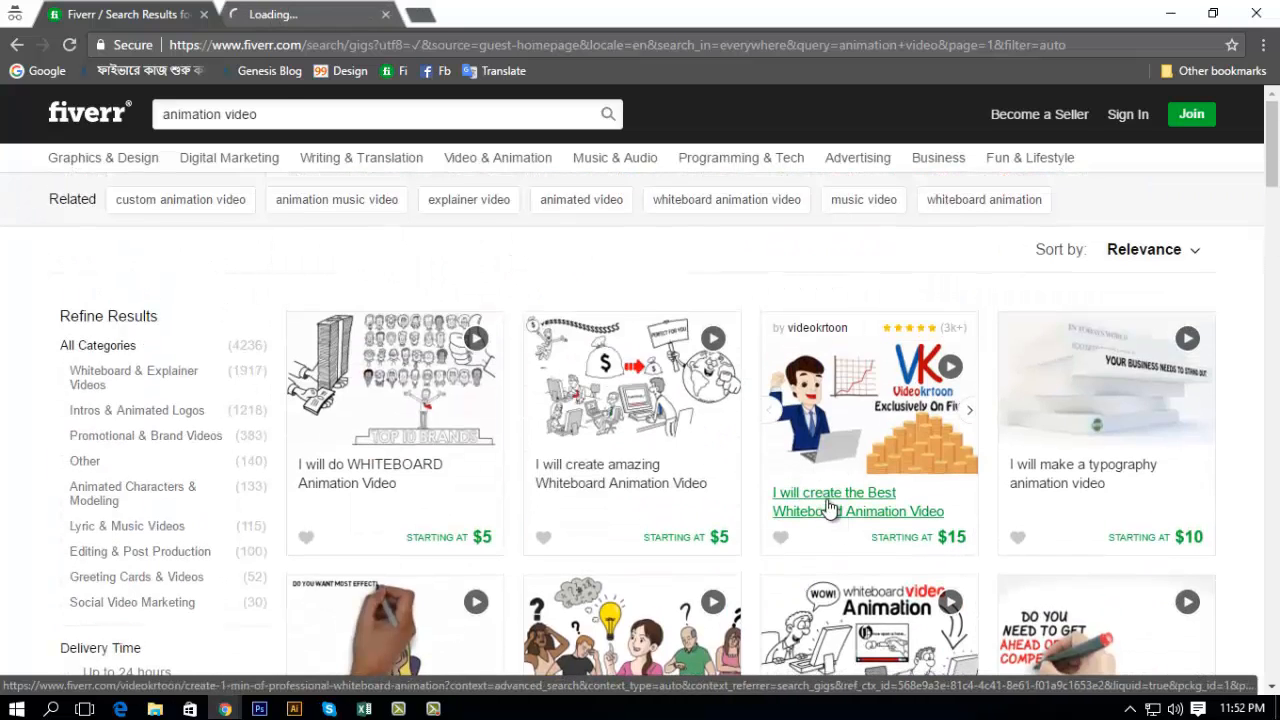
click(320, 15)
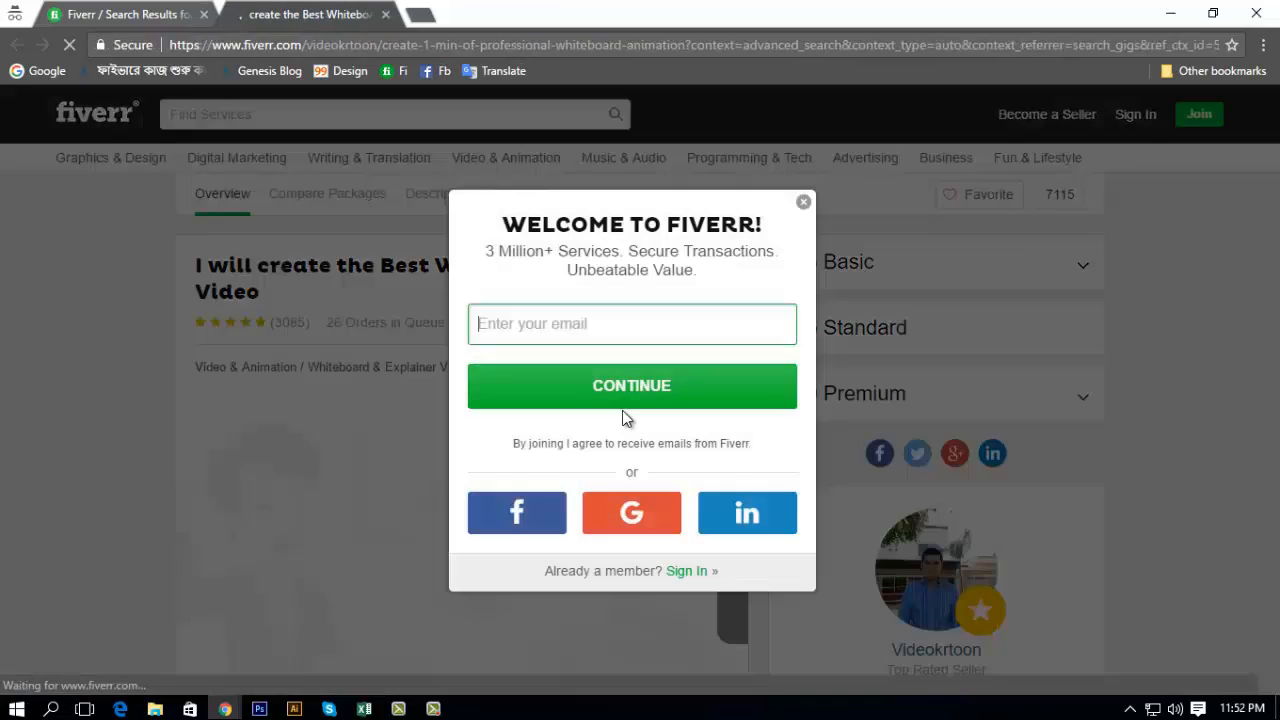
click(803, 202)
Step: Examine the whiteboard animation gig's seller details and its Basic, Standard and Premium package comparison
scroll(975, 515, down, 3)
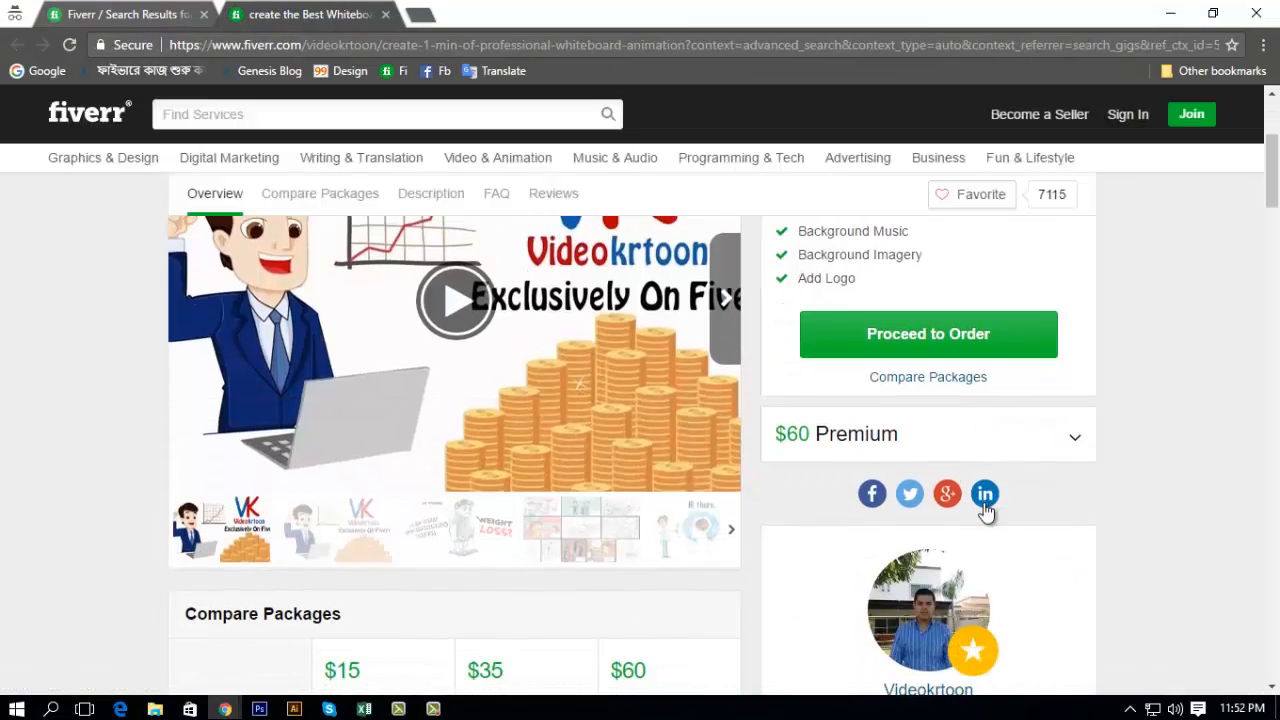
scroll(975, 512, down, 1)
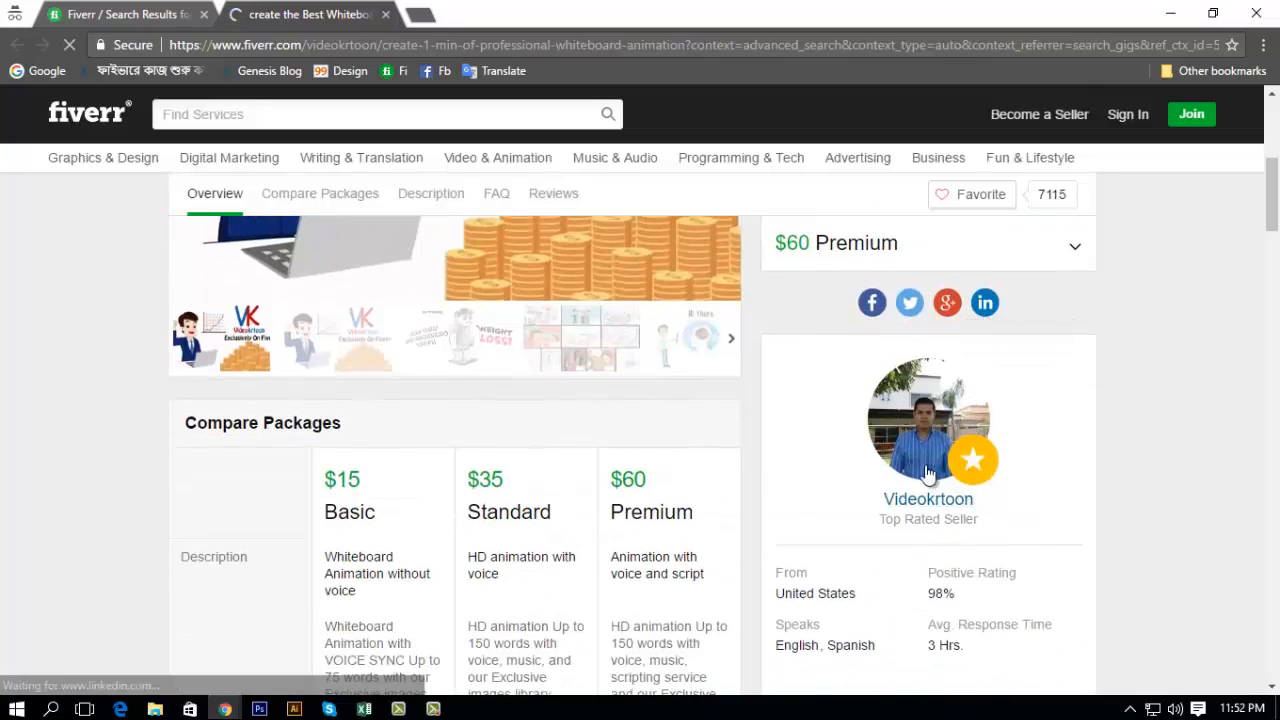
scroll(618, 534, down, 2)
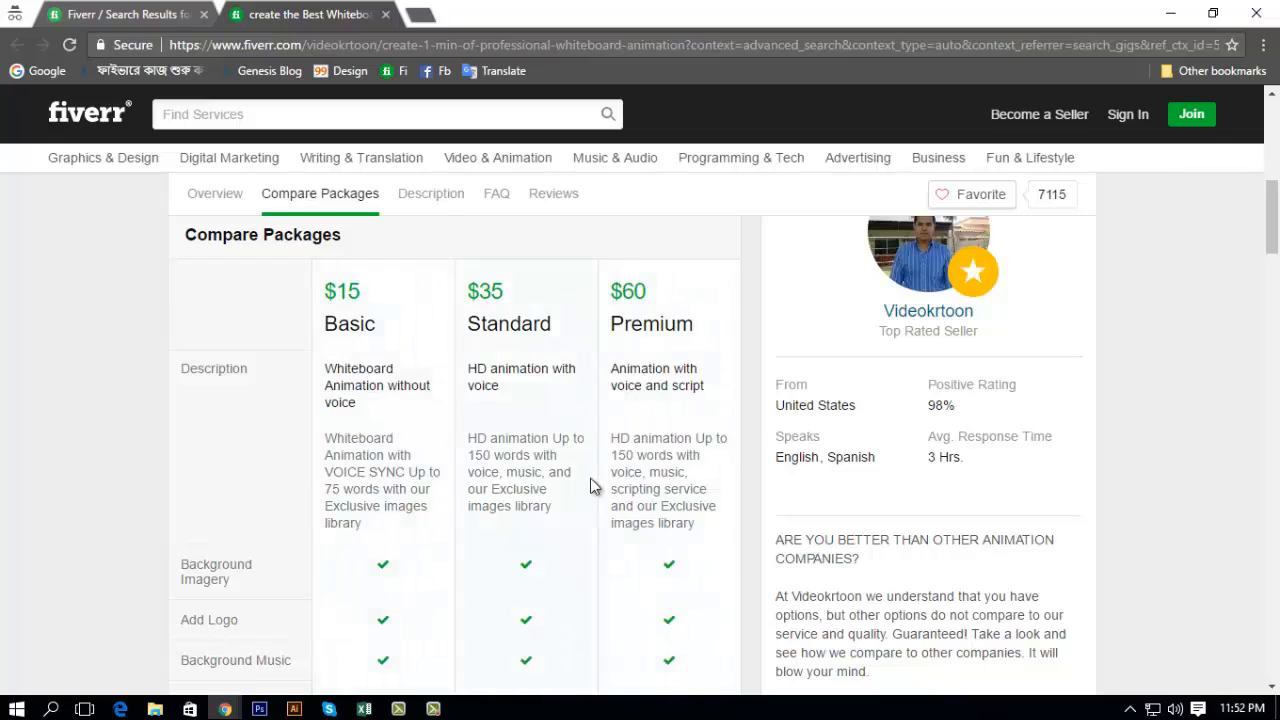
scroll(592, 489, down, 4)
scroll(593, 489, down, 3)
scroll(598, 489, up, 9)
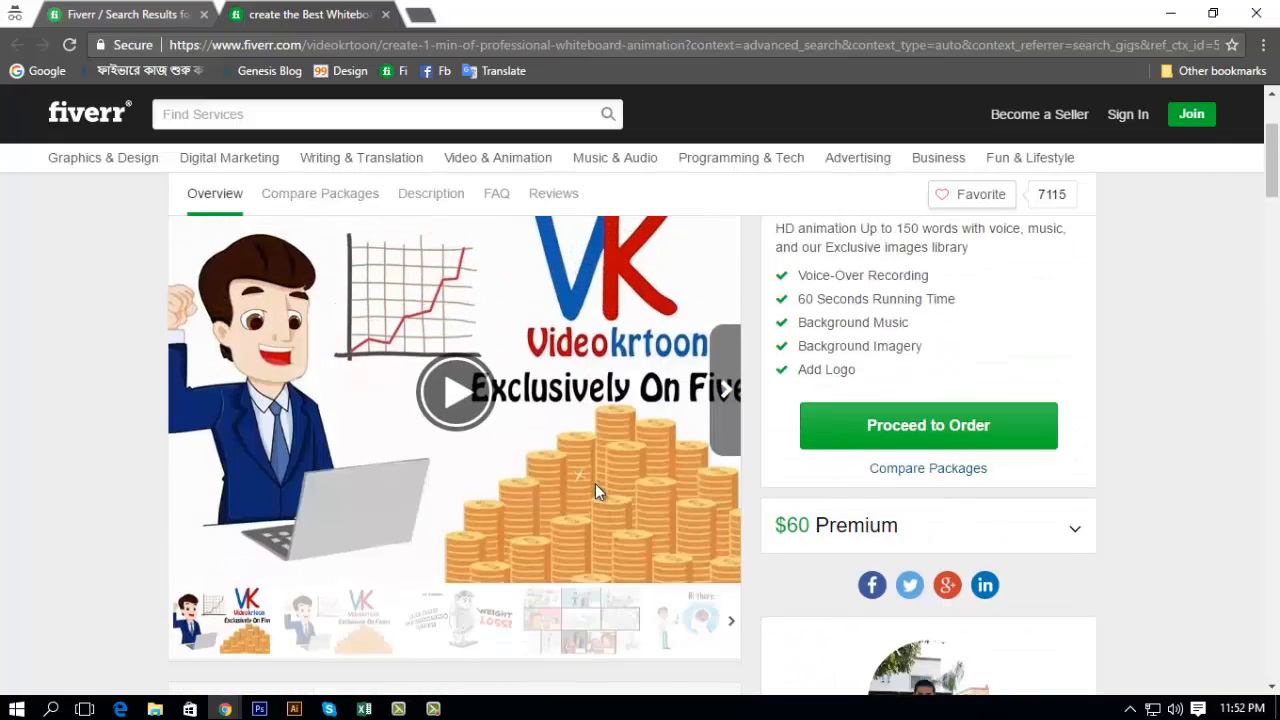
Step: Play the gig's sample video, skip ahead to 0:35 and pause it
click(457, 392)
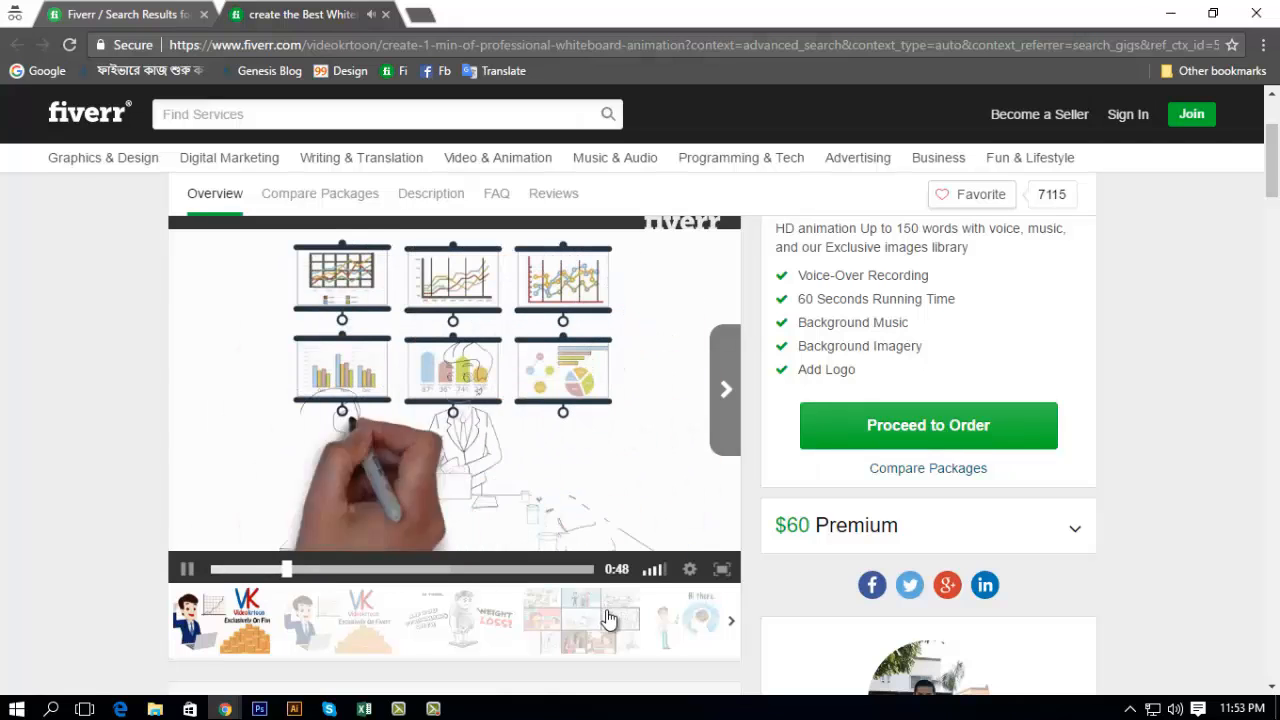
click(435, 569)
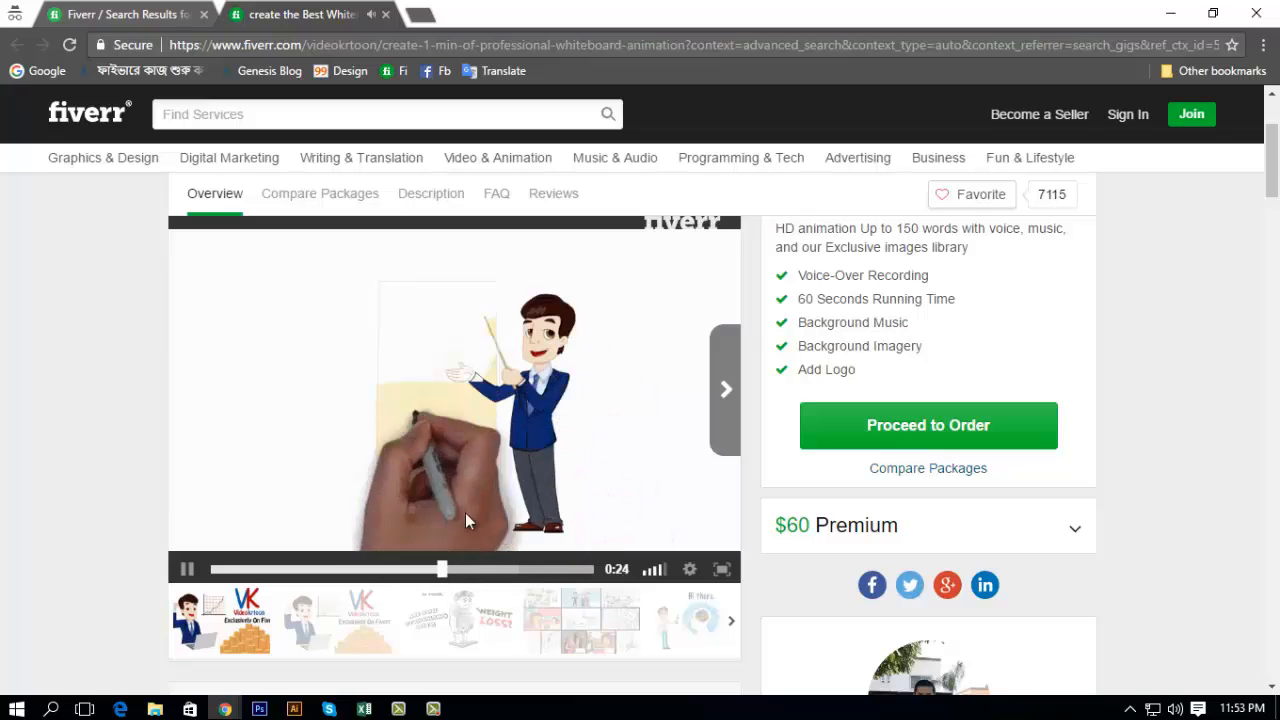
click(187, 570)
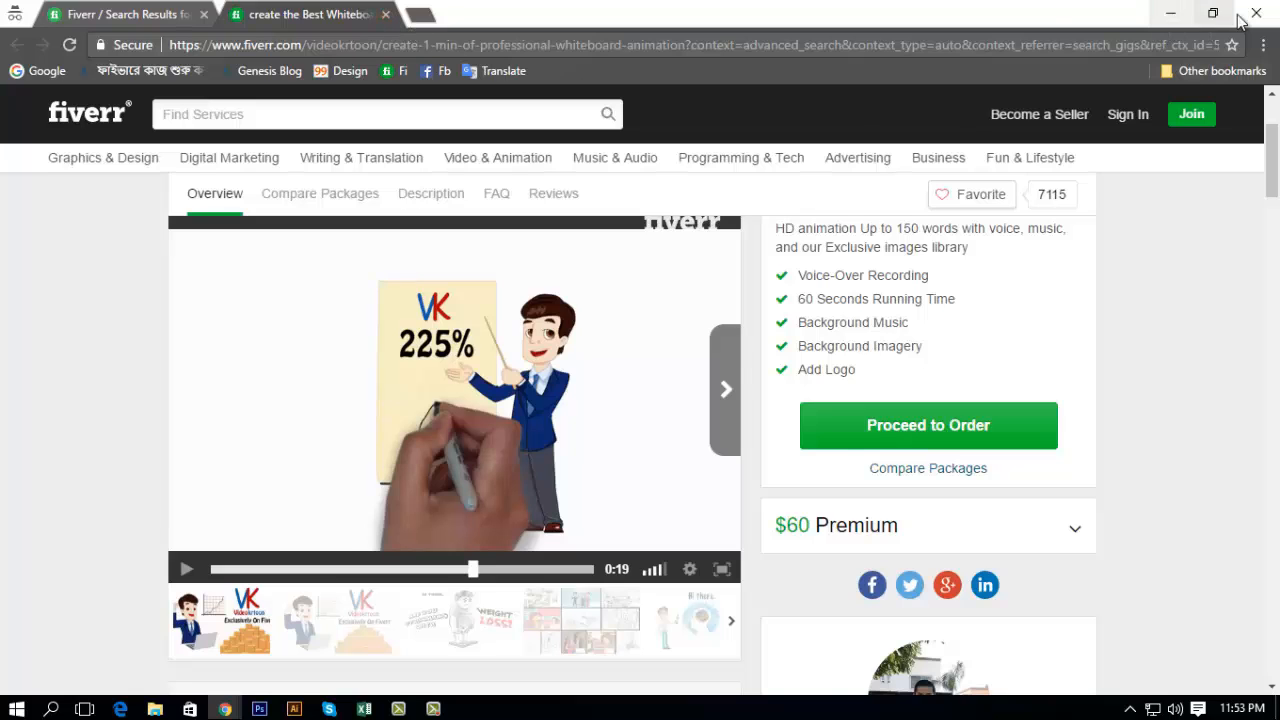
Step: Return to the PowToon pricing page and compare the prices and features of the Business, Pro and Free plans
click(1171, 14)
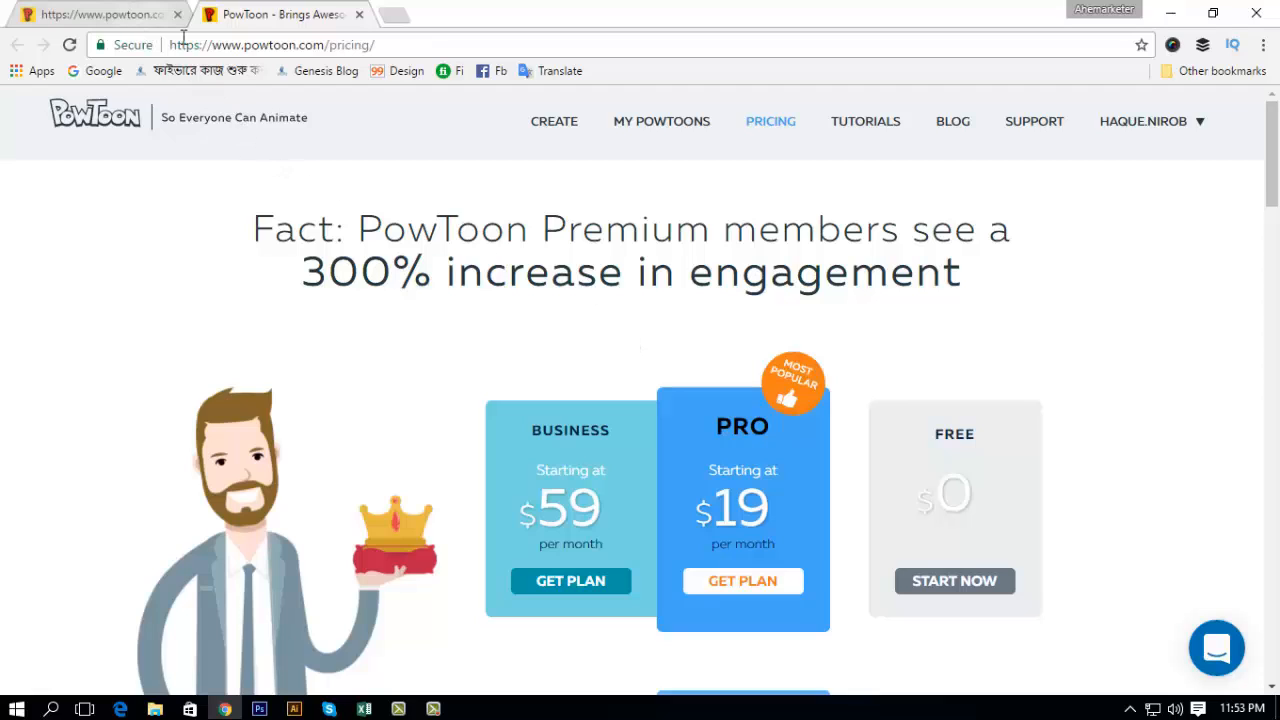
drag(229, 52, 331, 57)
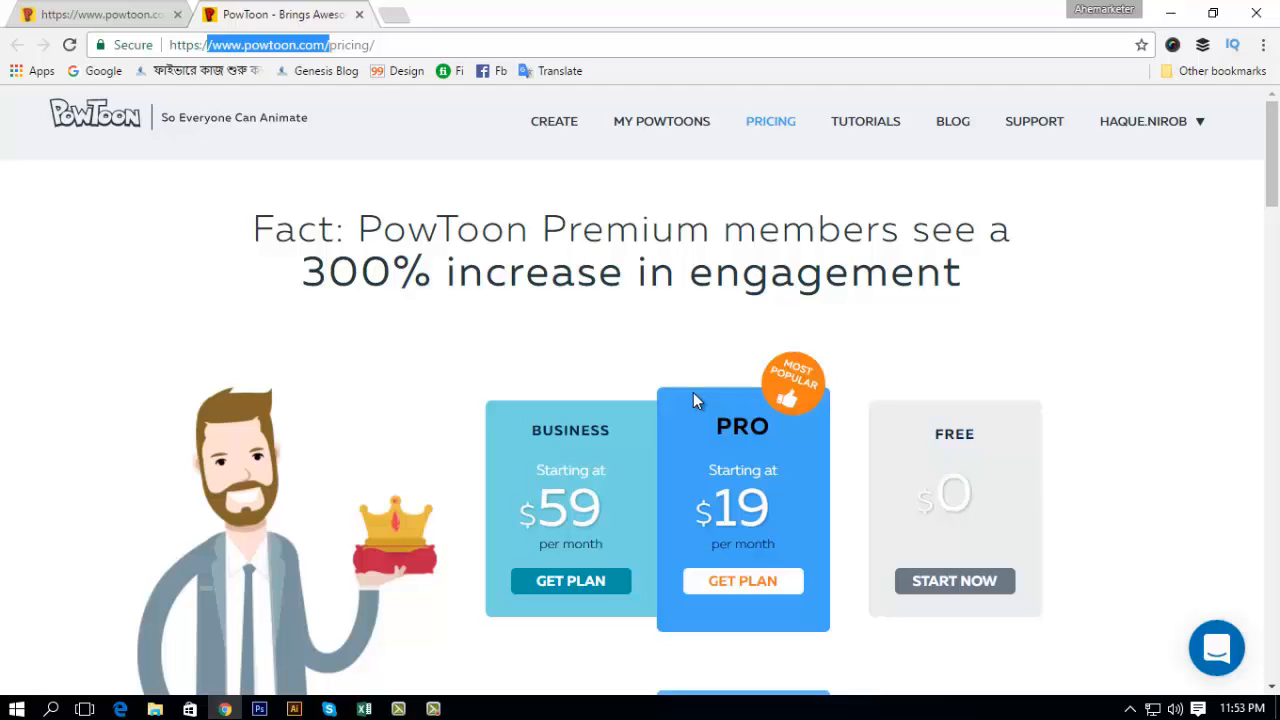
scroll(697, 400, down, 1)
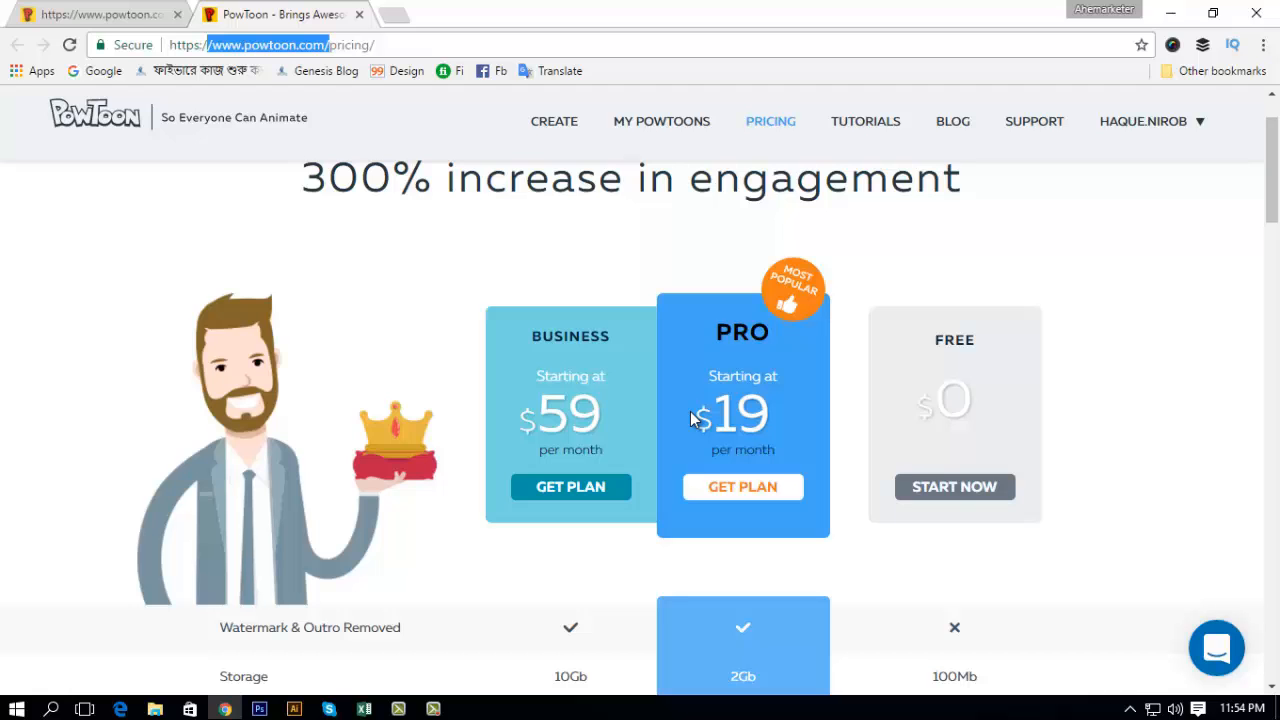
scroll(690, 418, down, 2)
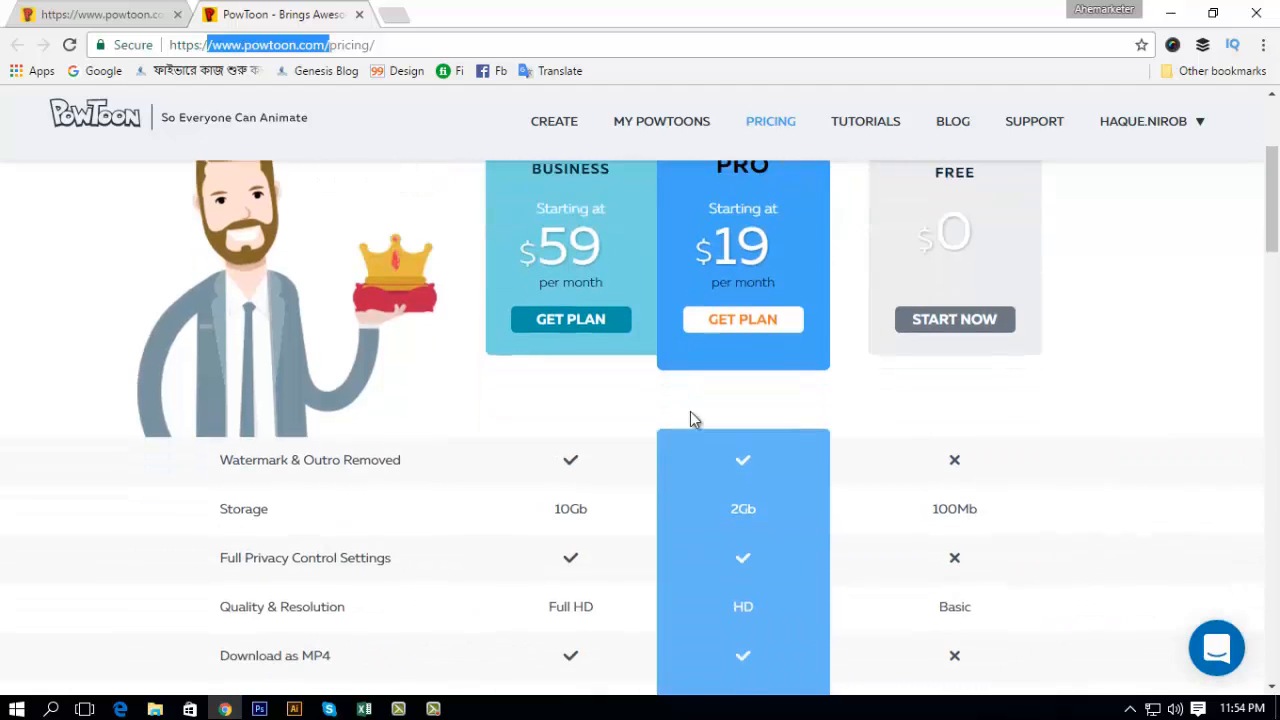
scroll(690, 418, up, 2)
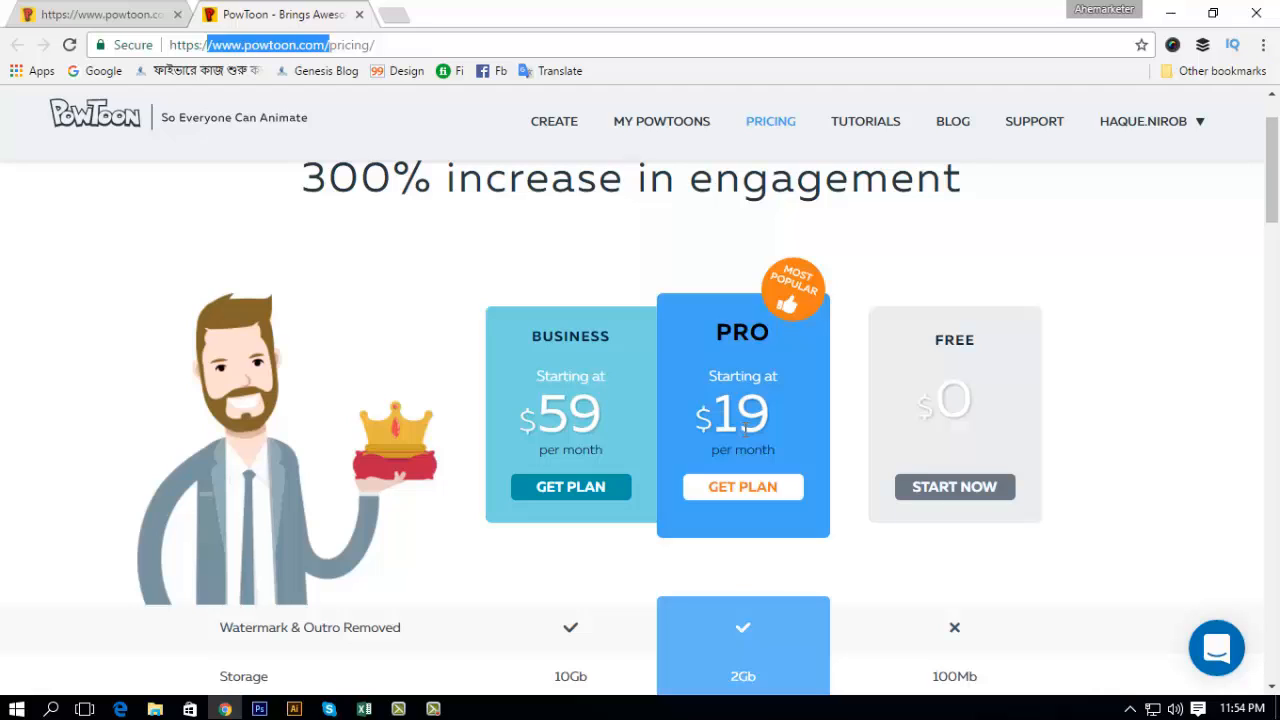
scroll(745, 428, down, 6)
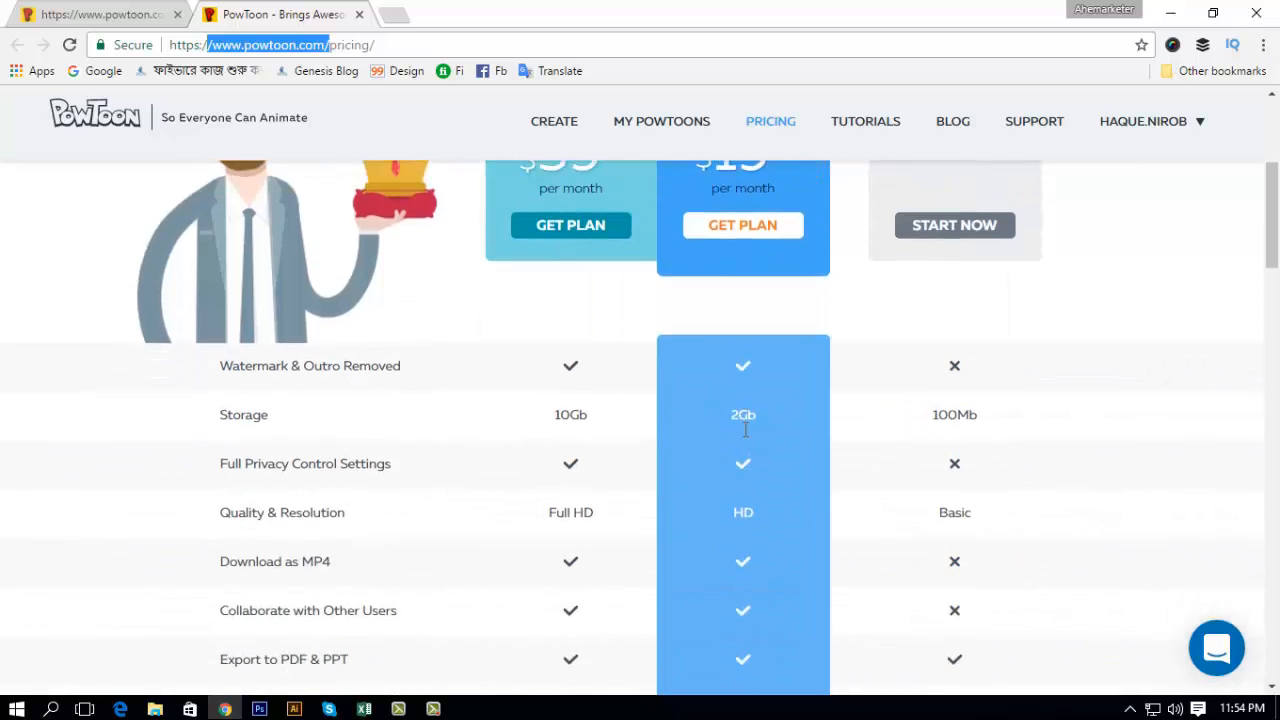
scroll(745, 428, up, 4)
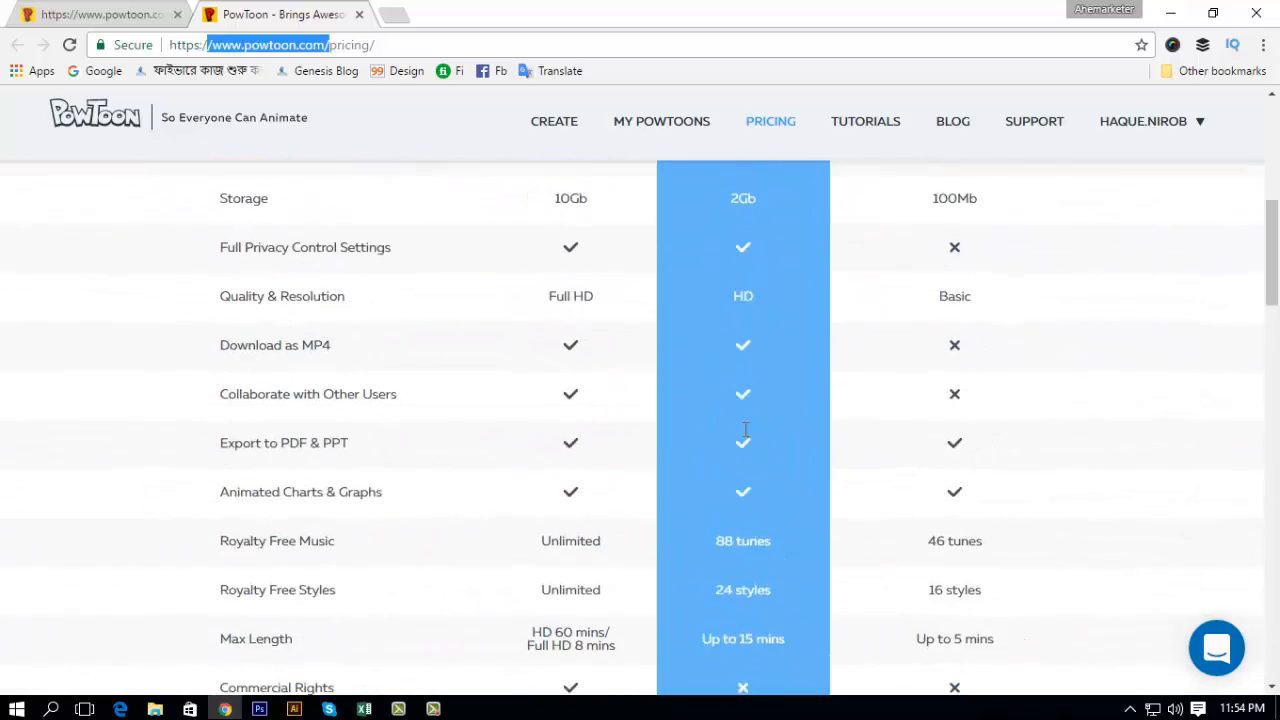
scroll(745, 428, up, 2)
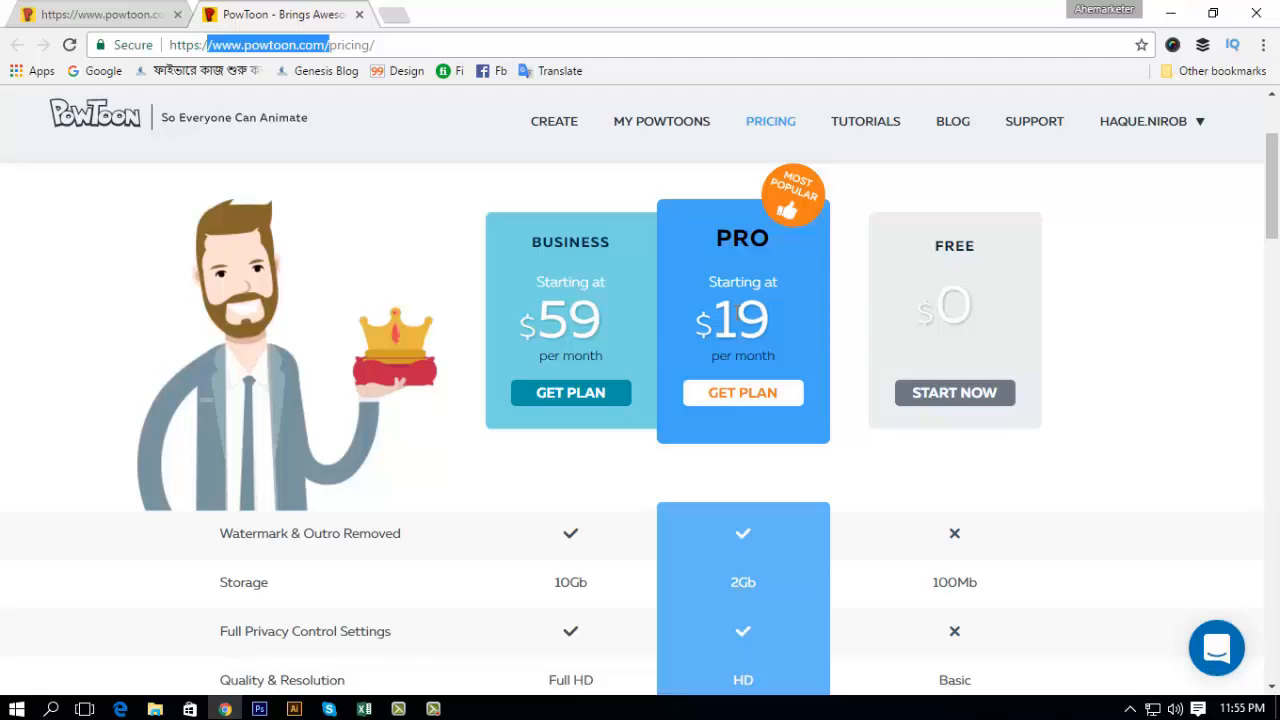
scroll(730, 485, up, 2)
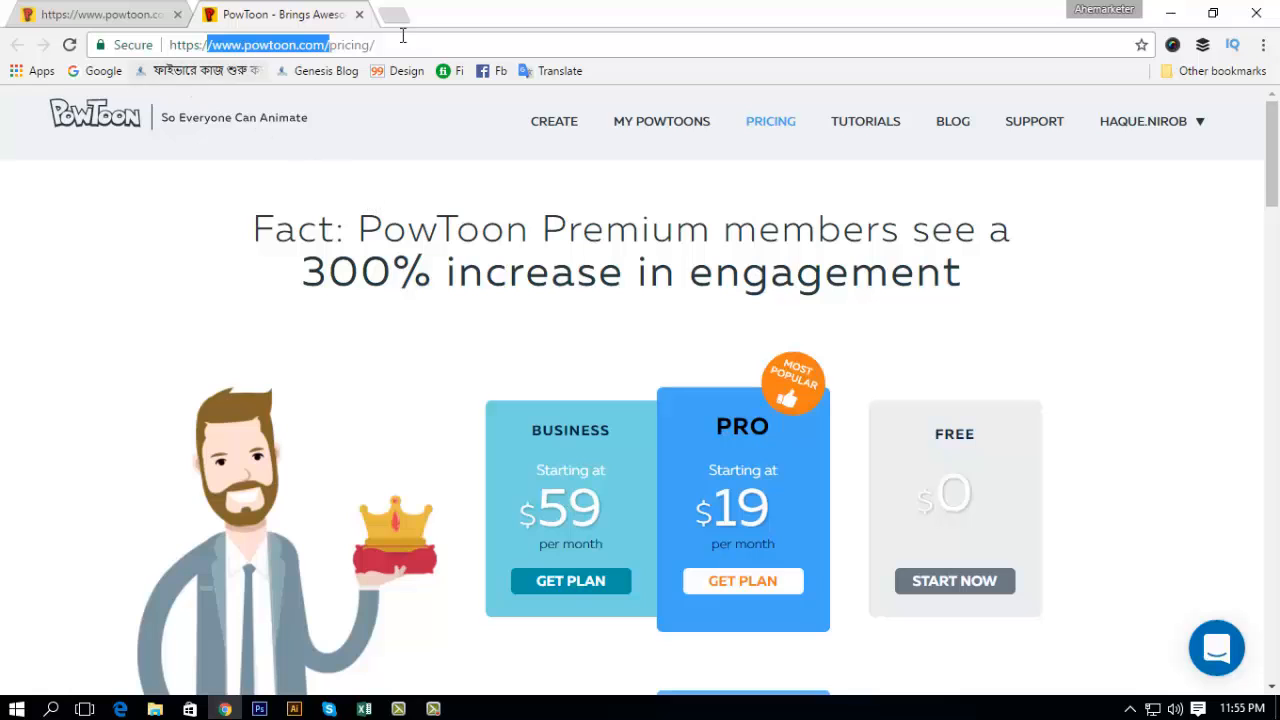
Step: Close the pricing page, choose the Whiteboard look for the Powtoon and continue with the Basic storyboard structure
click(359, 15)
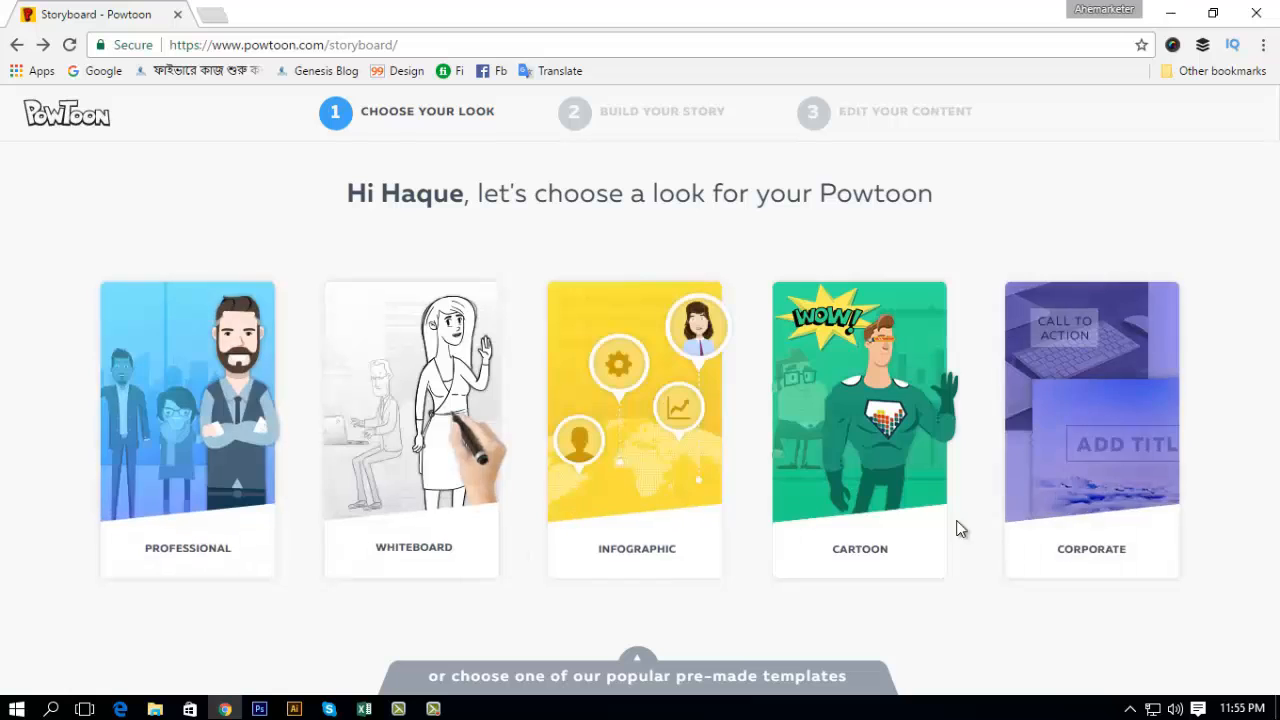
click(430, 410)
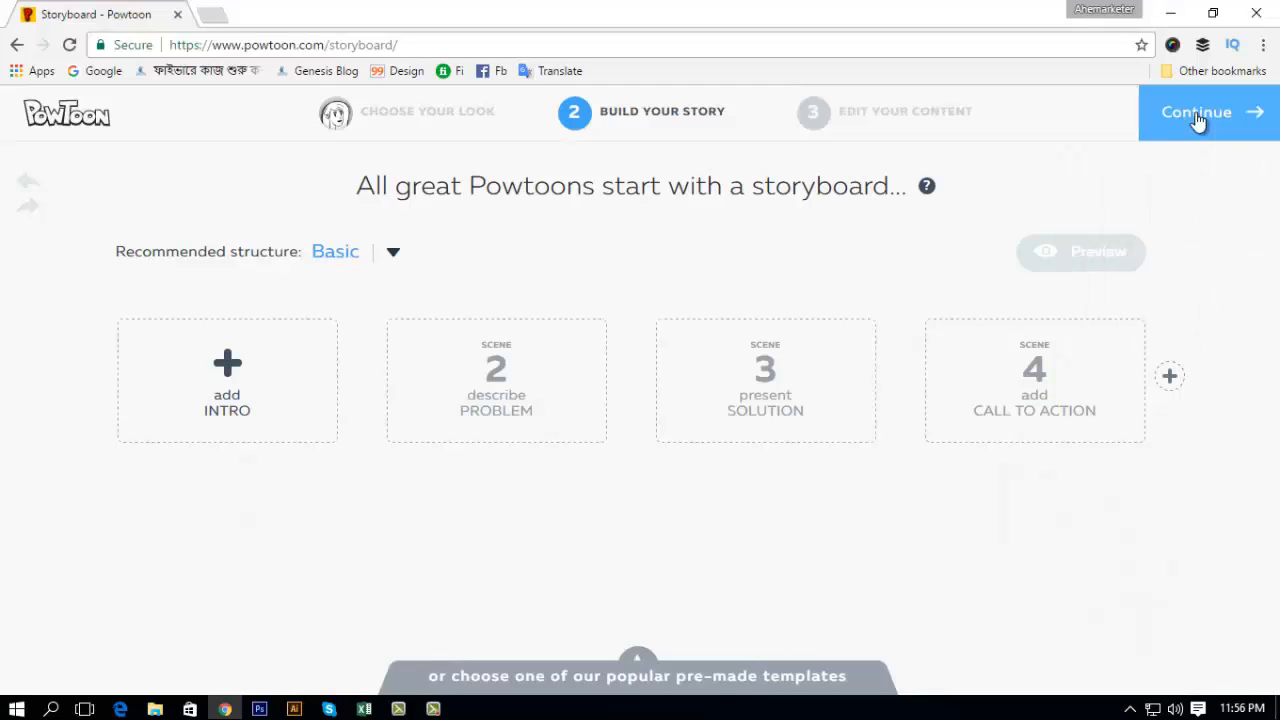
click(1196, 114)
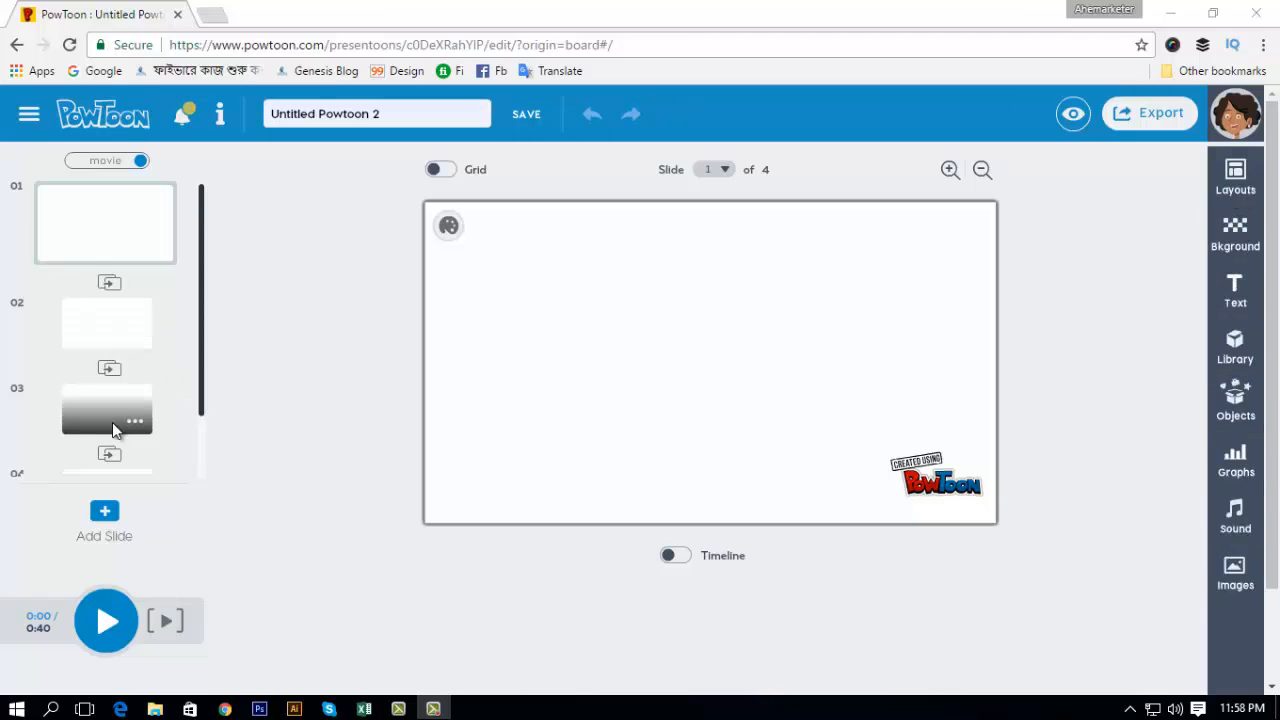
Step: Apply the Infographic category's Blank layout to slide 2 and its computer-versus-phone VS layout to slide 1
click(96, 333)
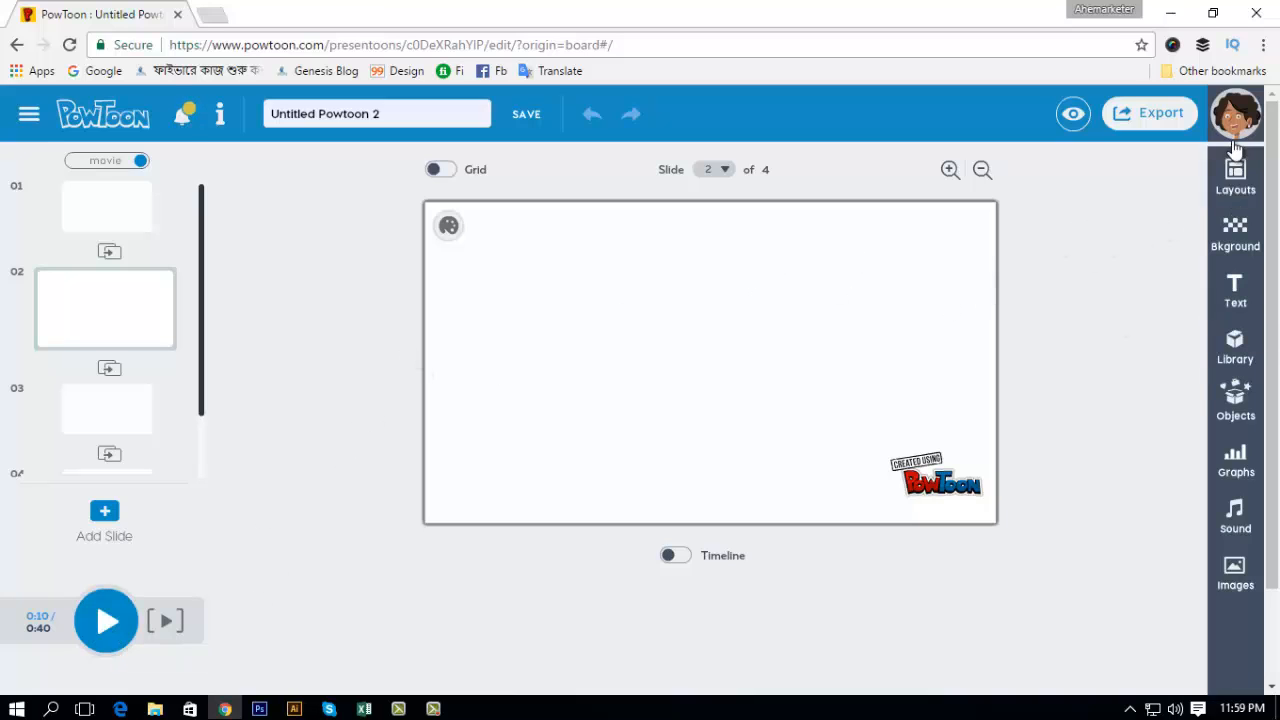
click(1236, 178)
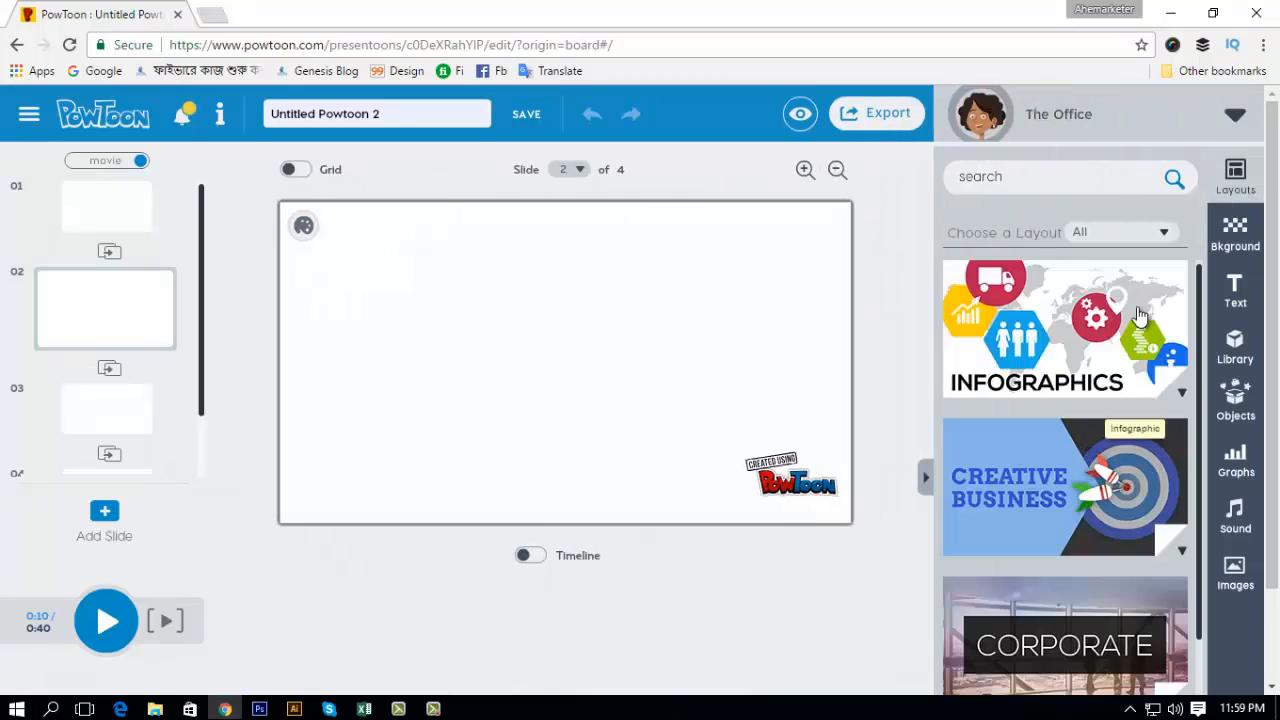
click(1072, 357)
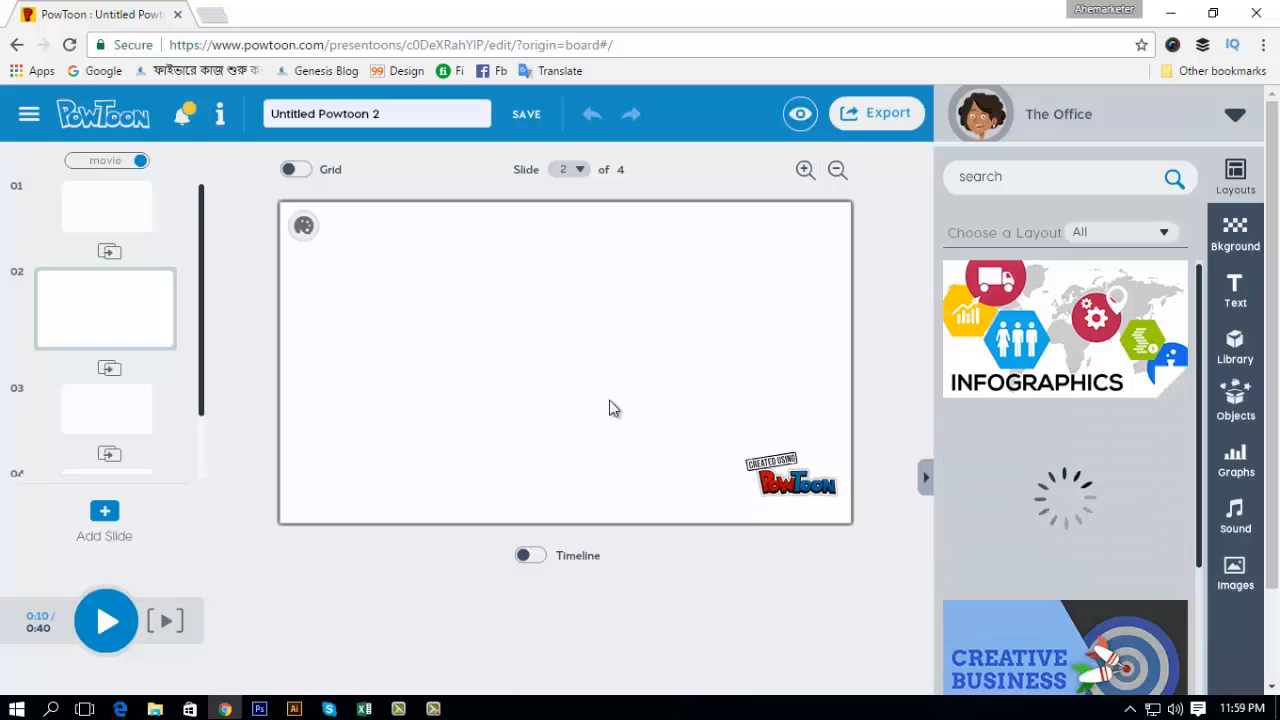
scroll(1163, 553, down, 1)
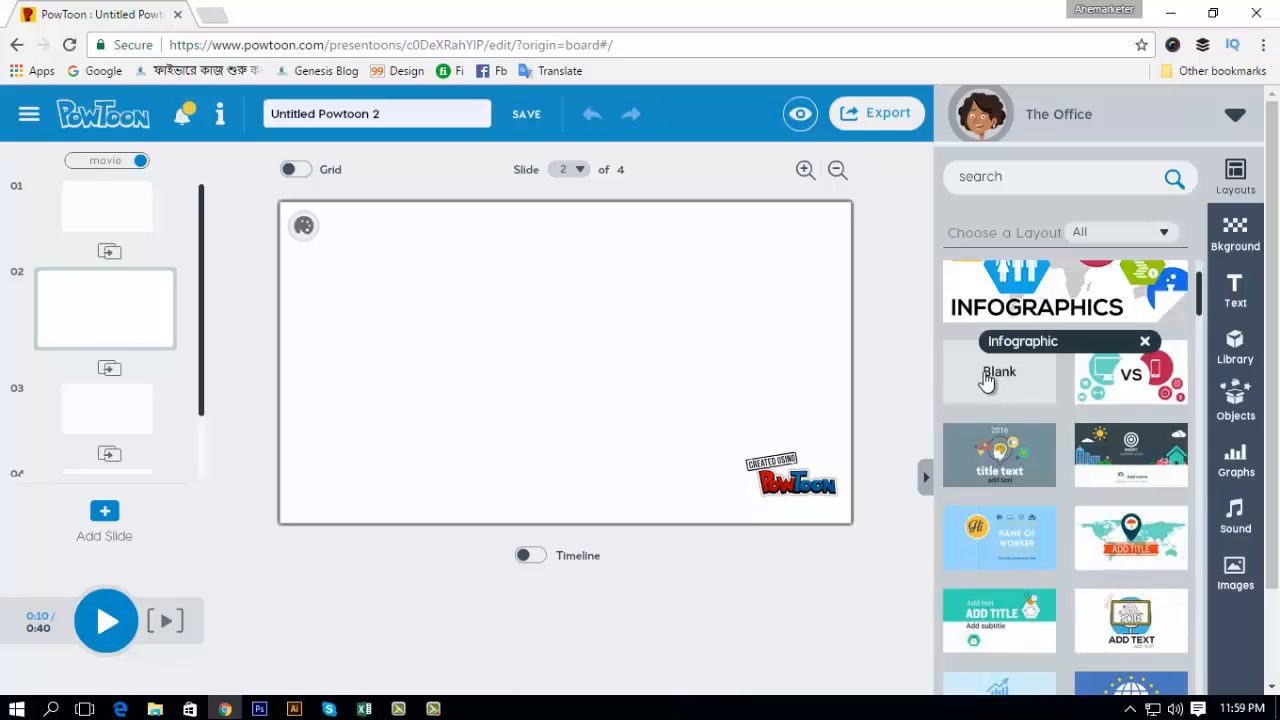
click(987, 381)
click(86, 222)
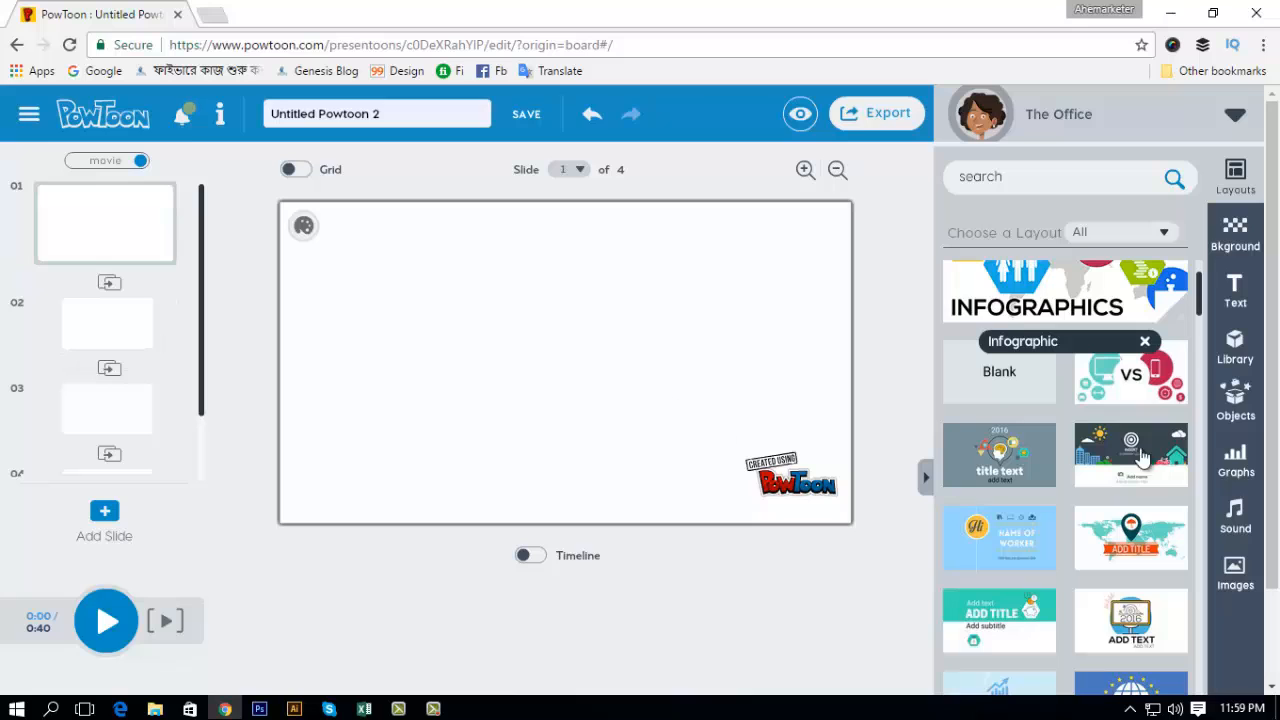
click(1143, 380)
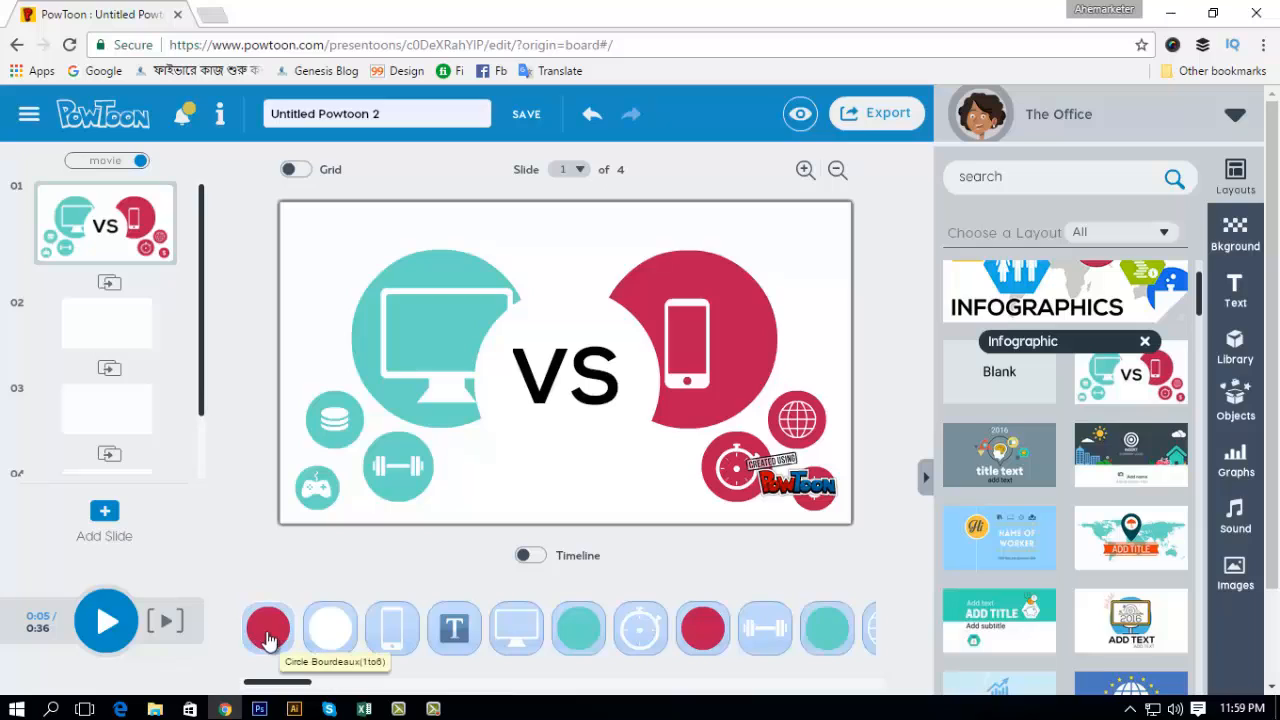
Step: Examine the red circle and the VS text on slide 1, then play the Powtoon and pause it on slide 2
click(268, 638)
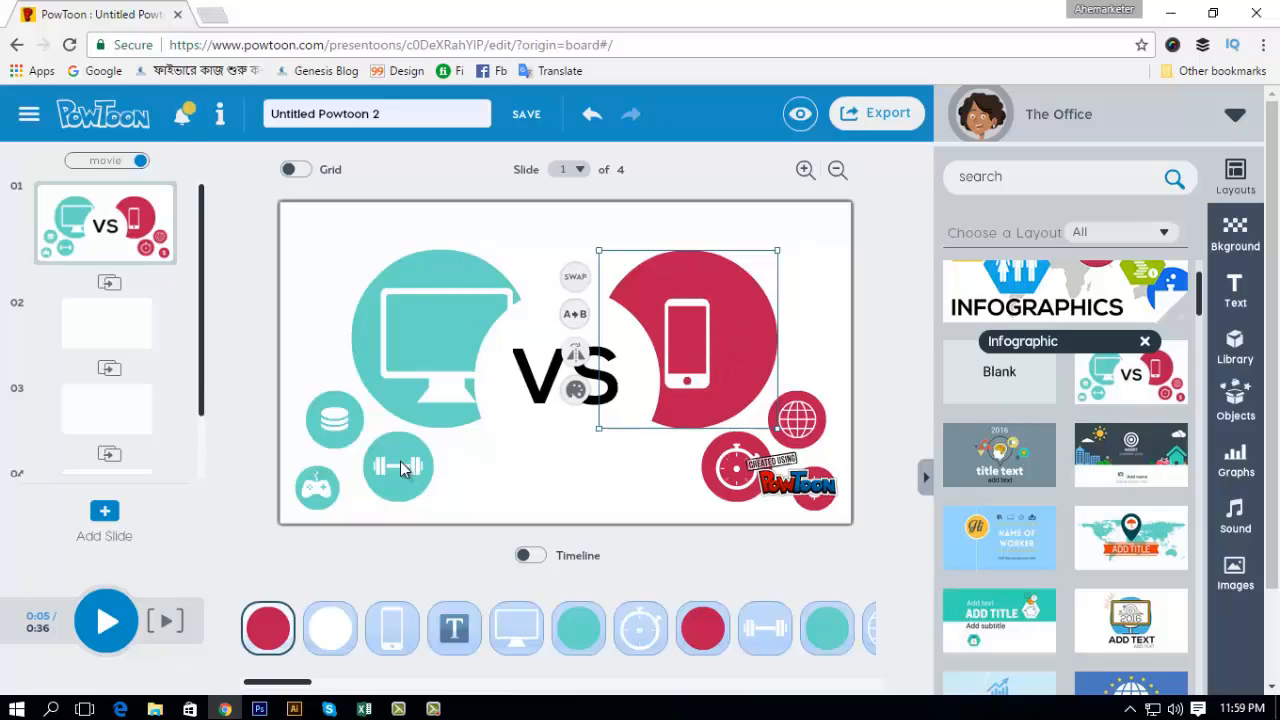
click(522, 402)
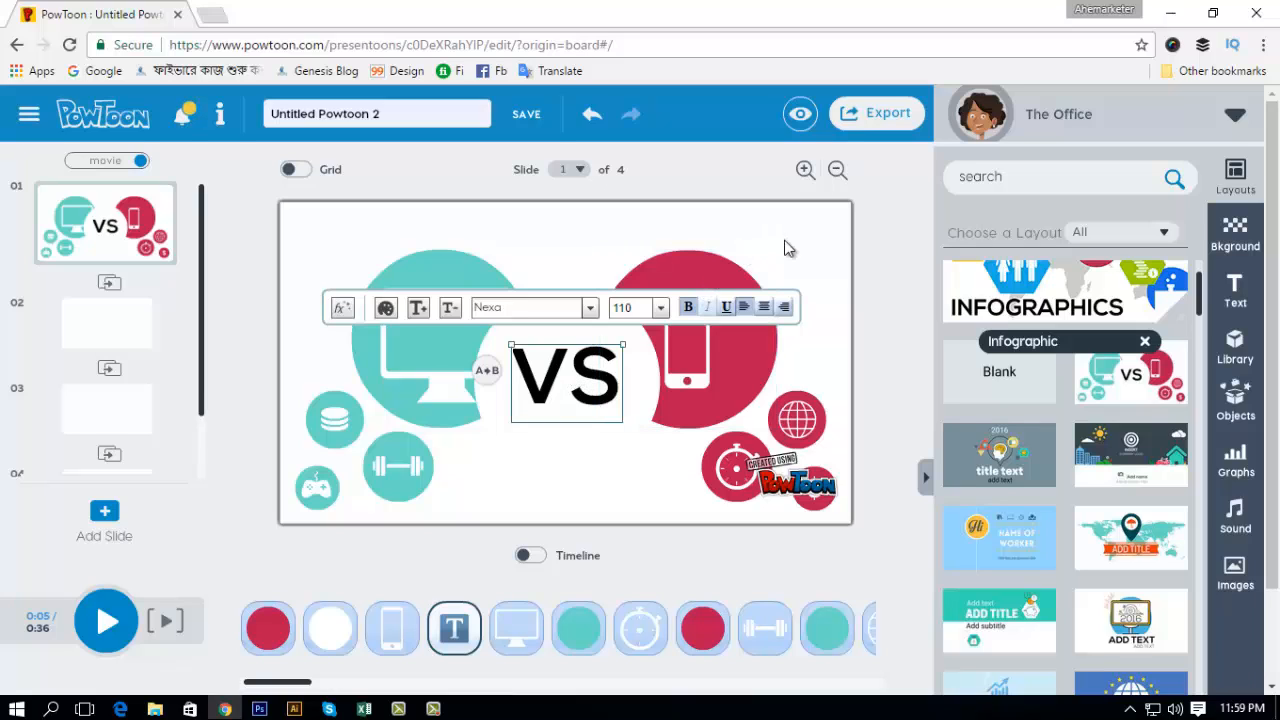
click(494, 463)
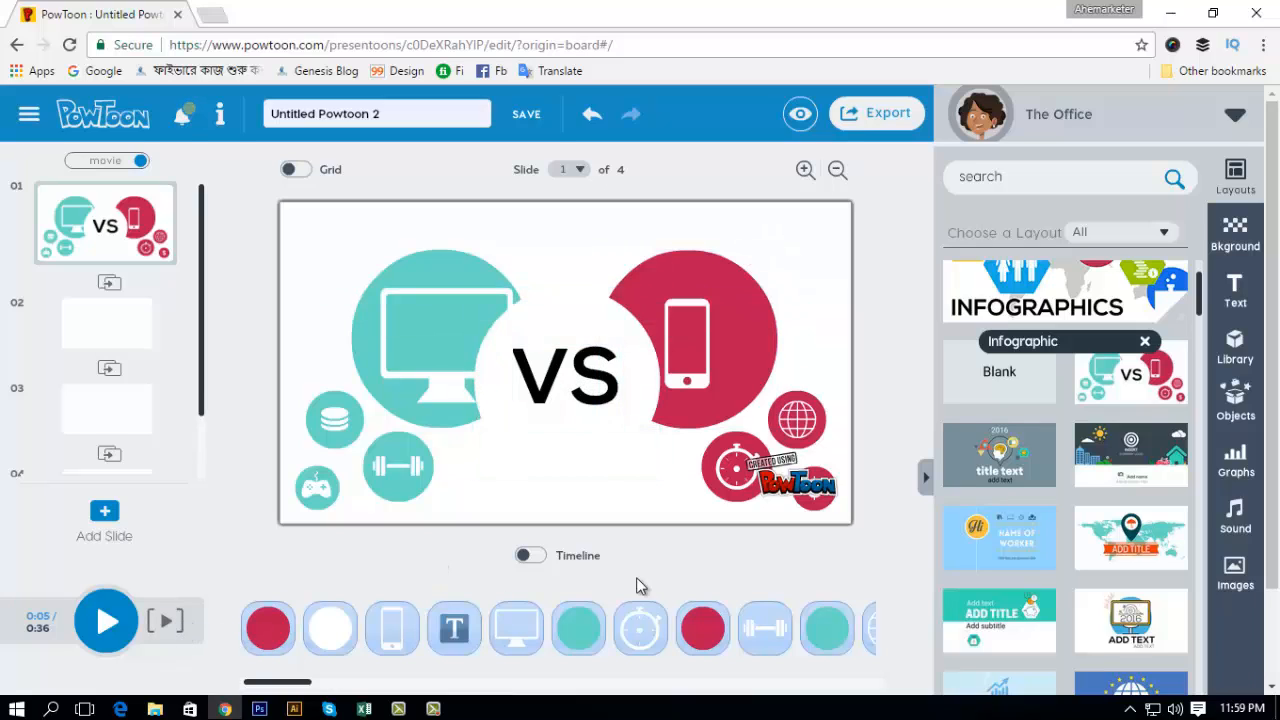
click(105, 622)
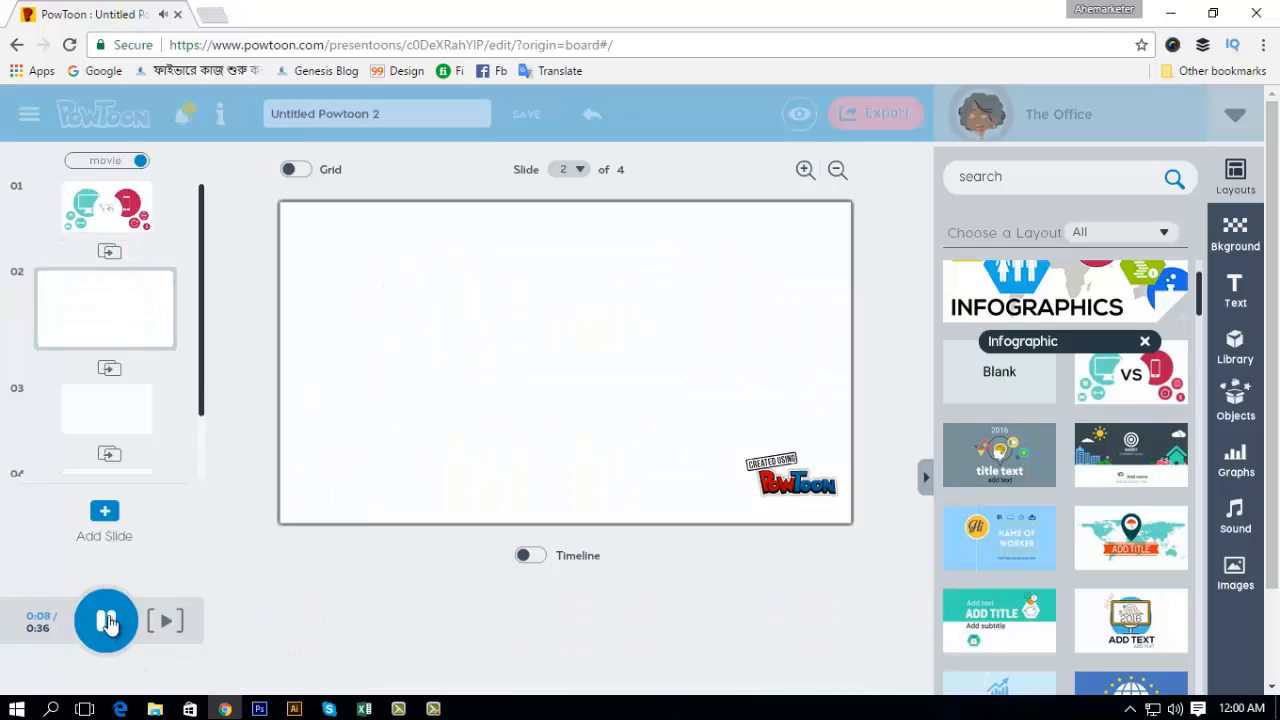
click(106, 621)
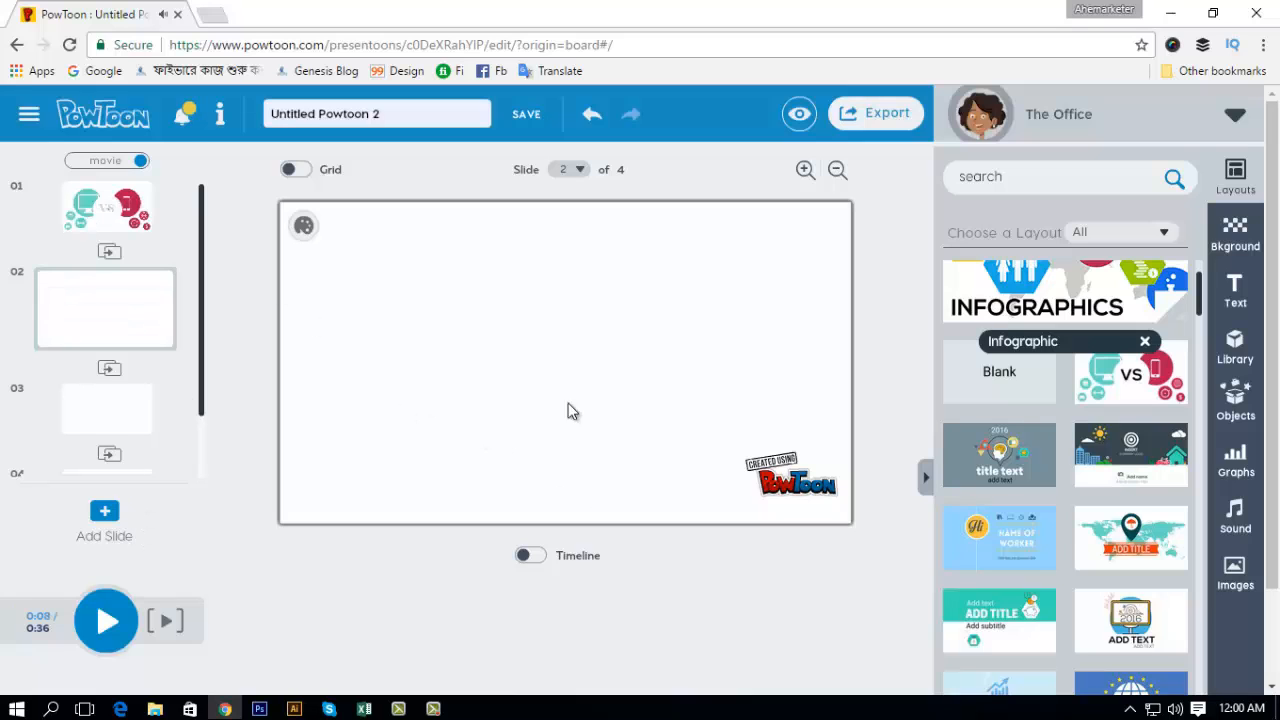
Step: Delete the VS slide from the storyboard and browse through the Infographic layouts
click(74, 223)
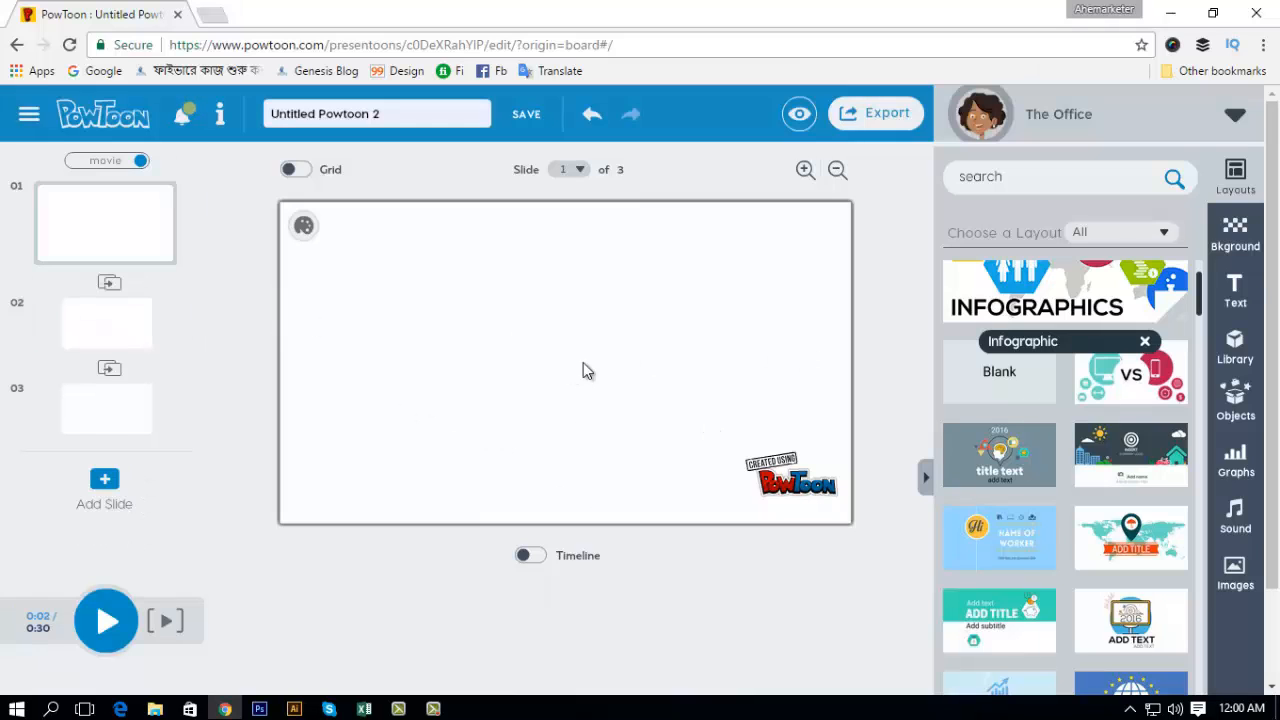
scroll(1110, 526, down, 3)
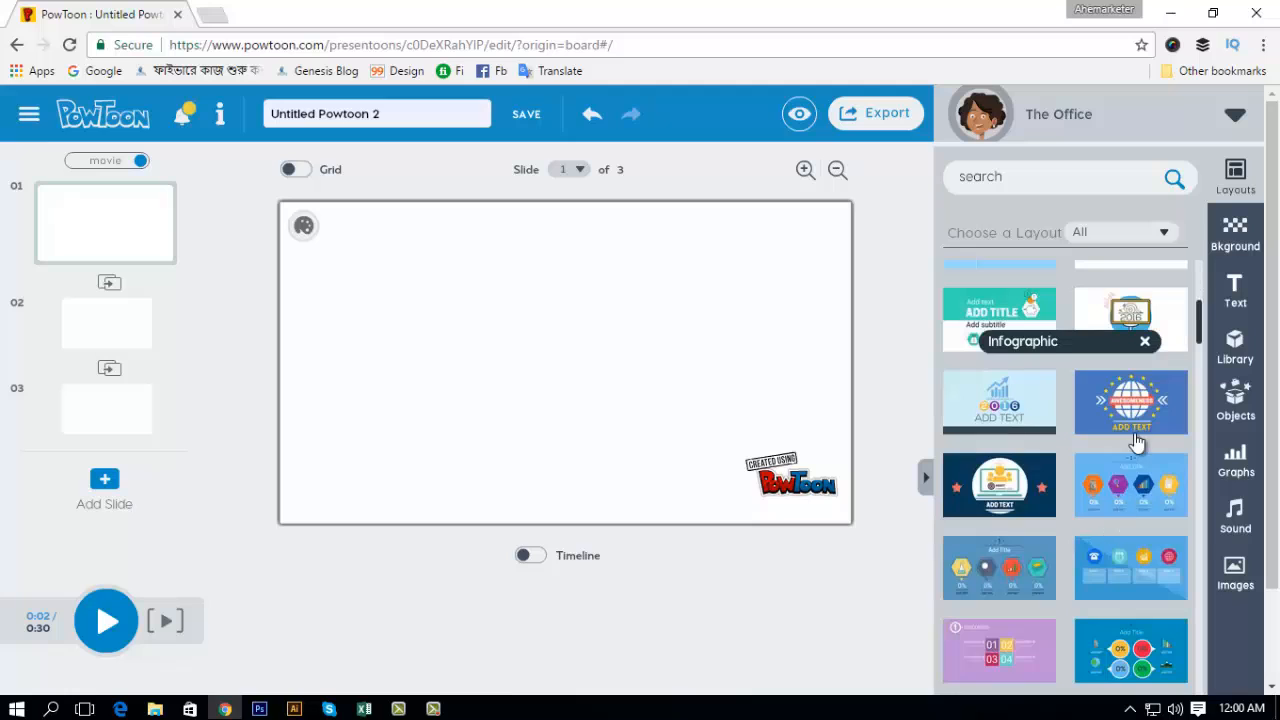
scroll(1137, 445, down, 2)
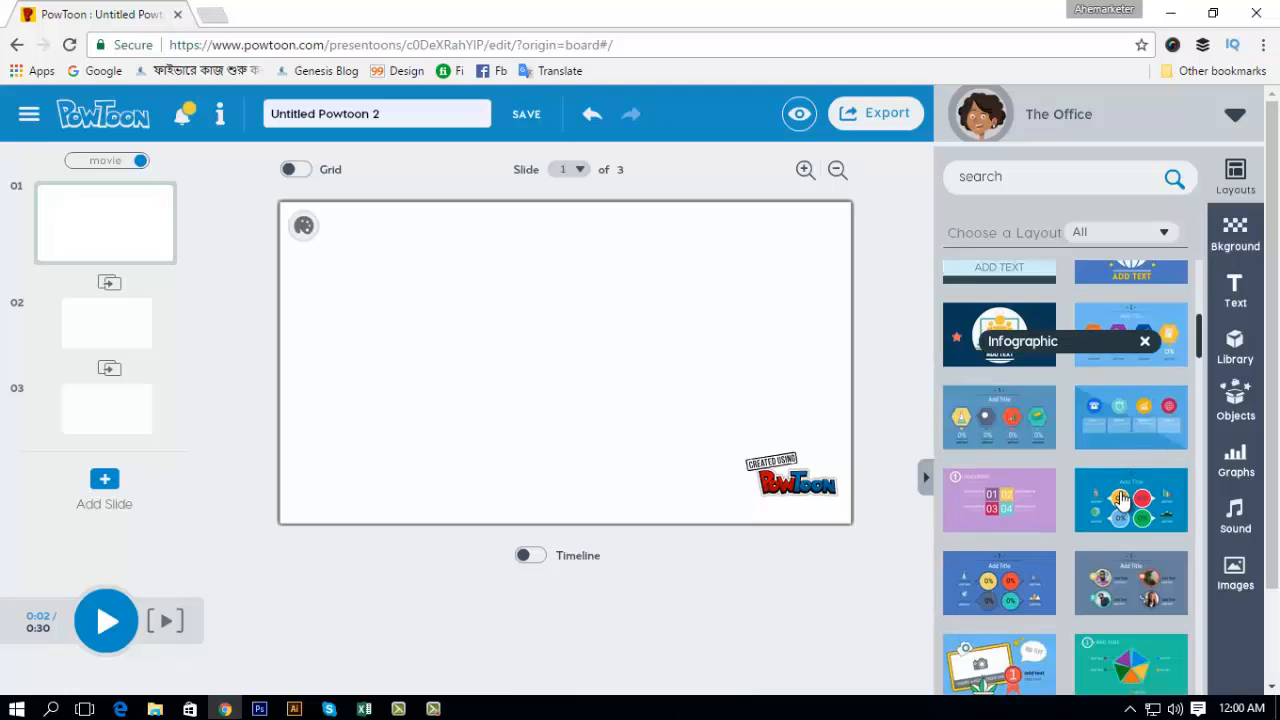
scroll(1110, 500, down, 5)
scroll(1105, 521, down, 3)
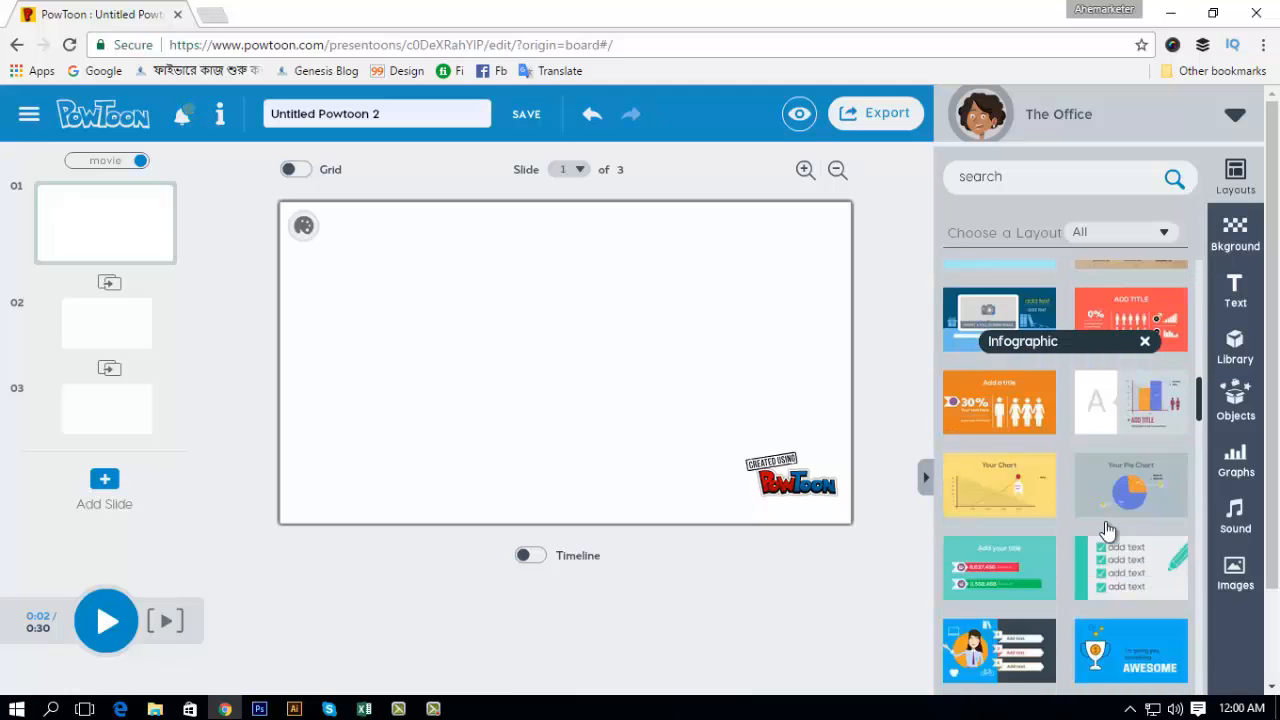
scroll(1100, 545, down, 5)
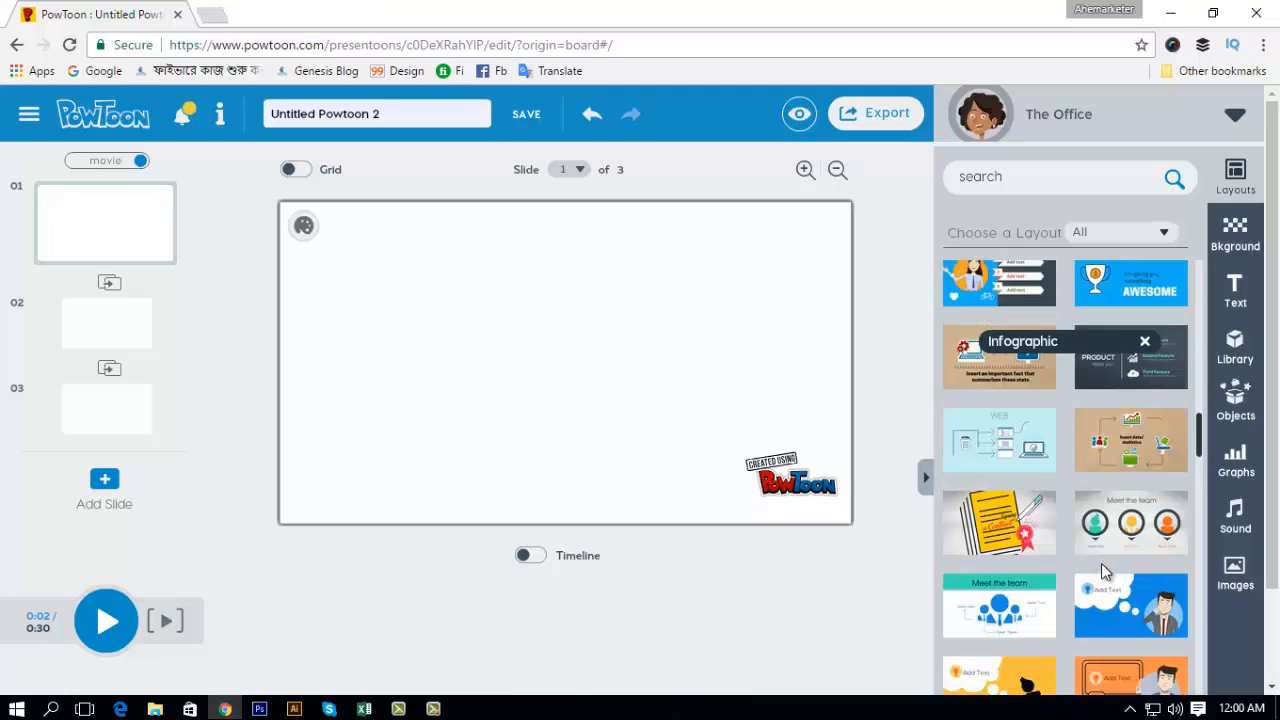
scroll(1078, 520, down, 5)
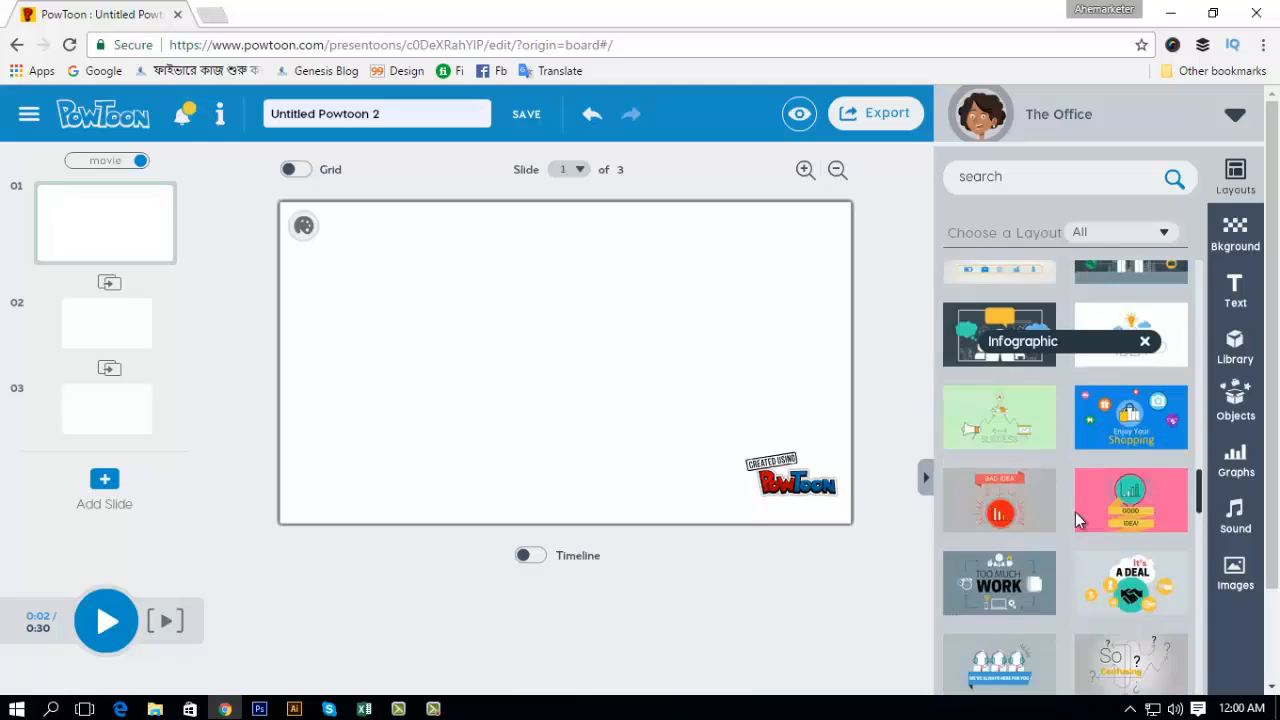
scroll(1075, 514, down, 10)
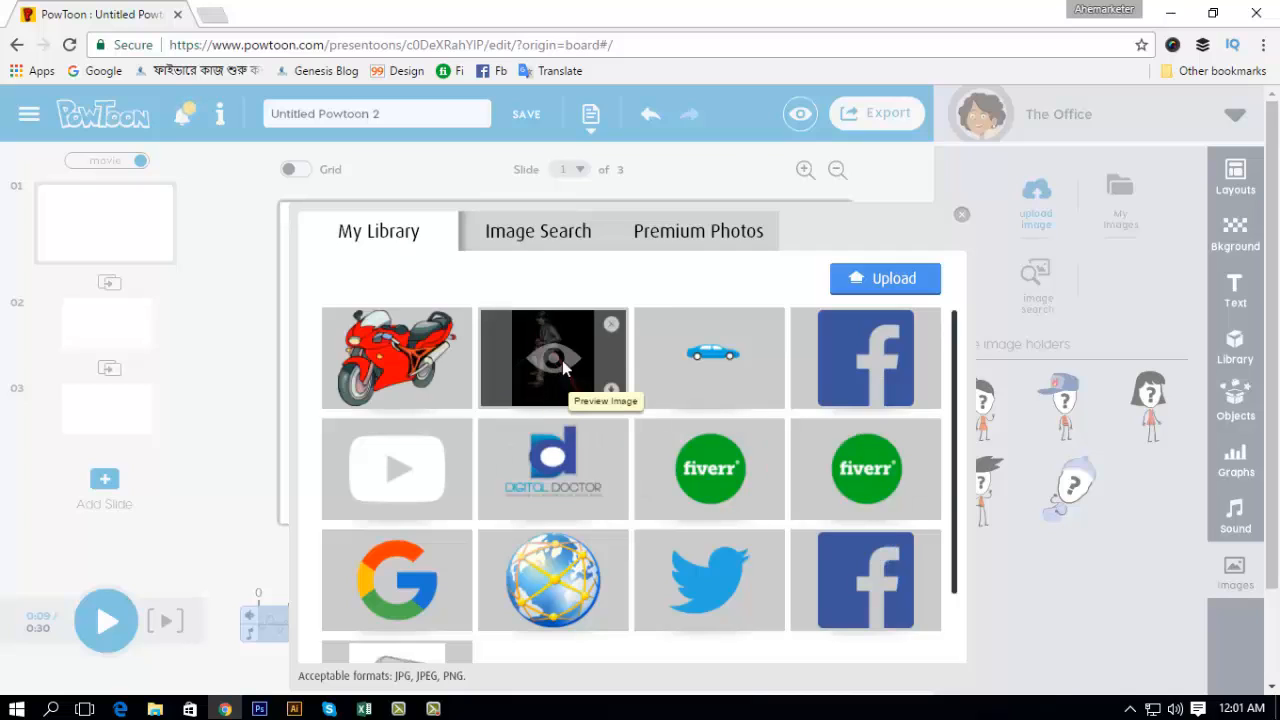
Step: Insert the blue car image from the image library on slide 1, shrink it and place it in the slide's upper area
click(708, 360)
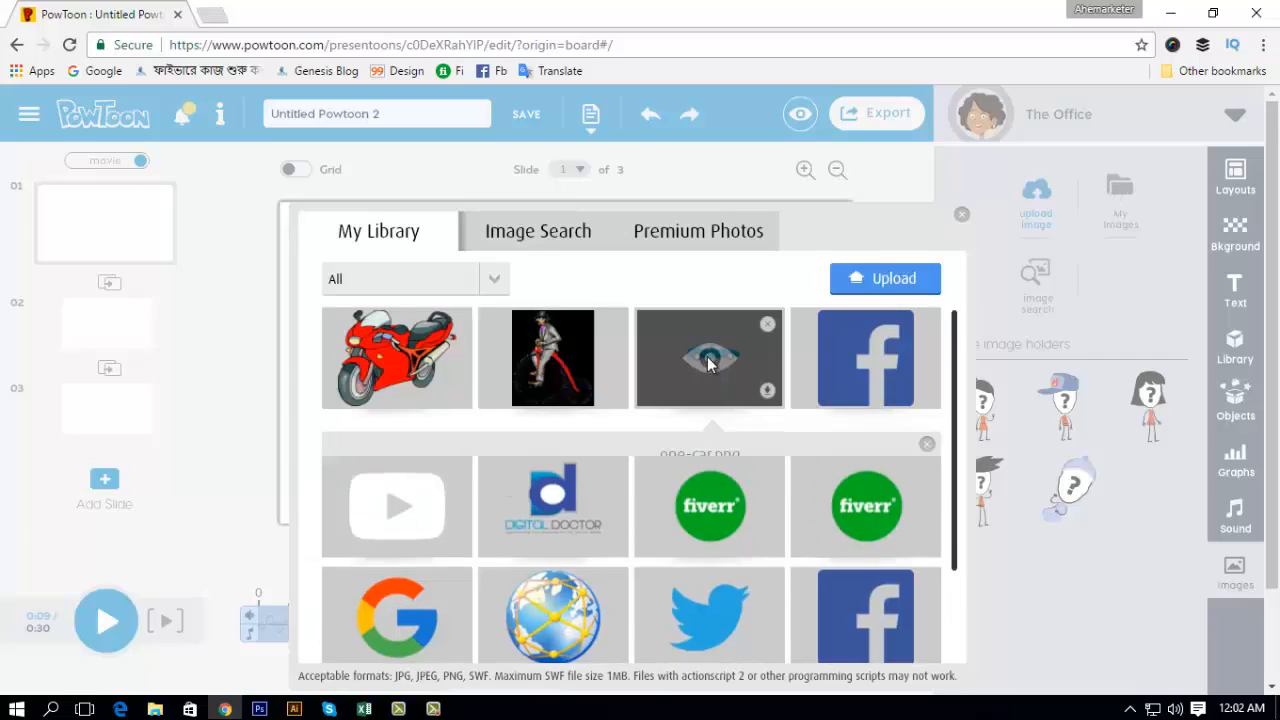
click(886, 628)
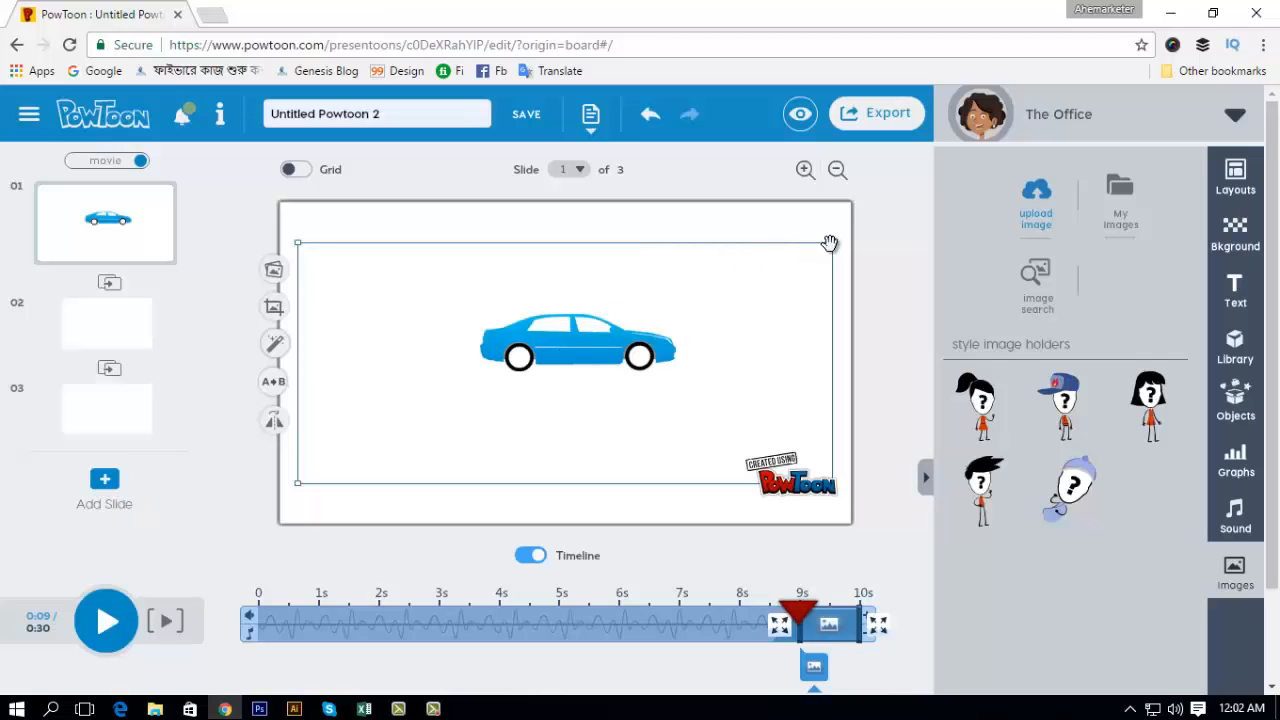
drag(831, 242, 566, 270)
scroll(507, 278, up, 1)
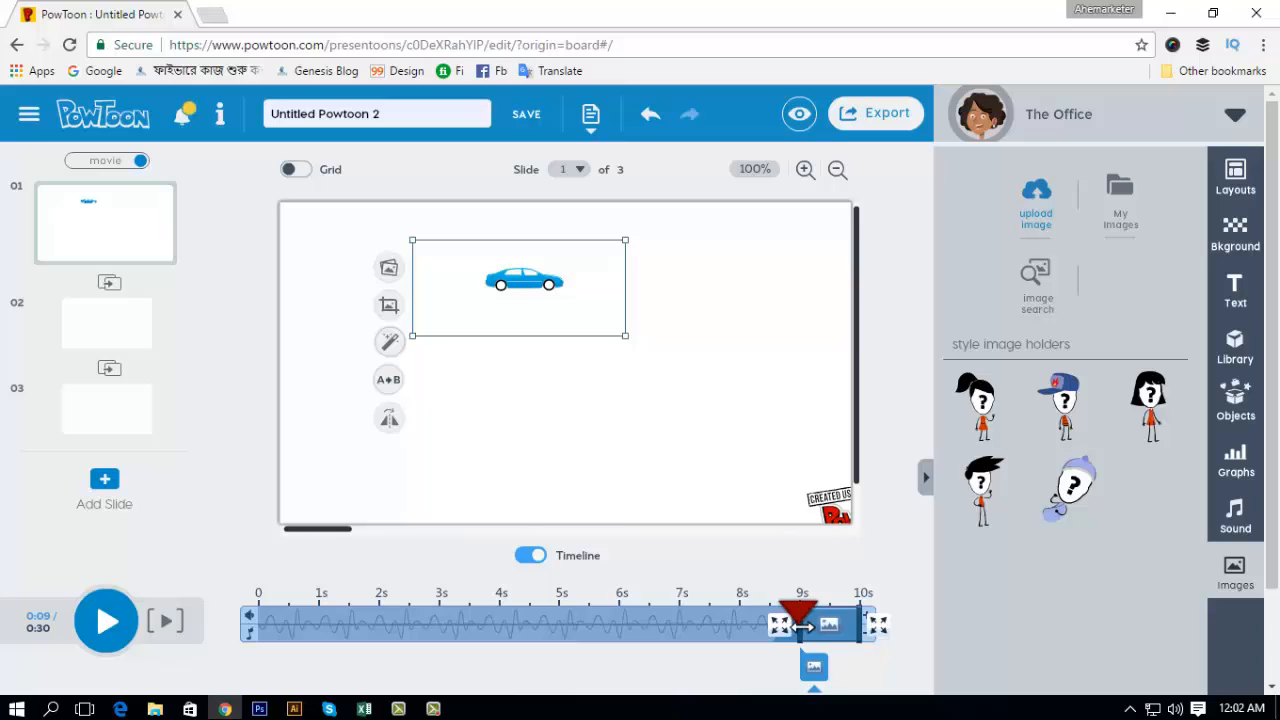
Step: Make the car appear at 1 s on slide 1's timeline, play the slide and select the car
drag(790, 624, 329, 597)
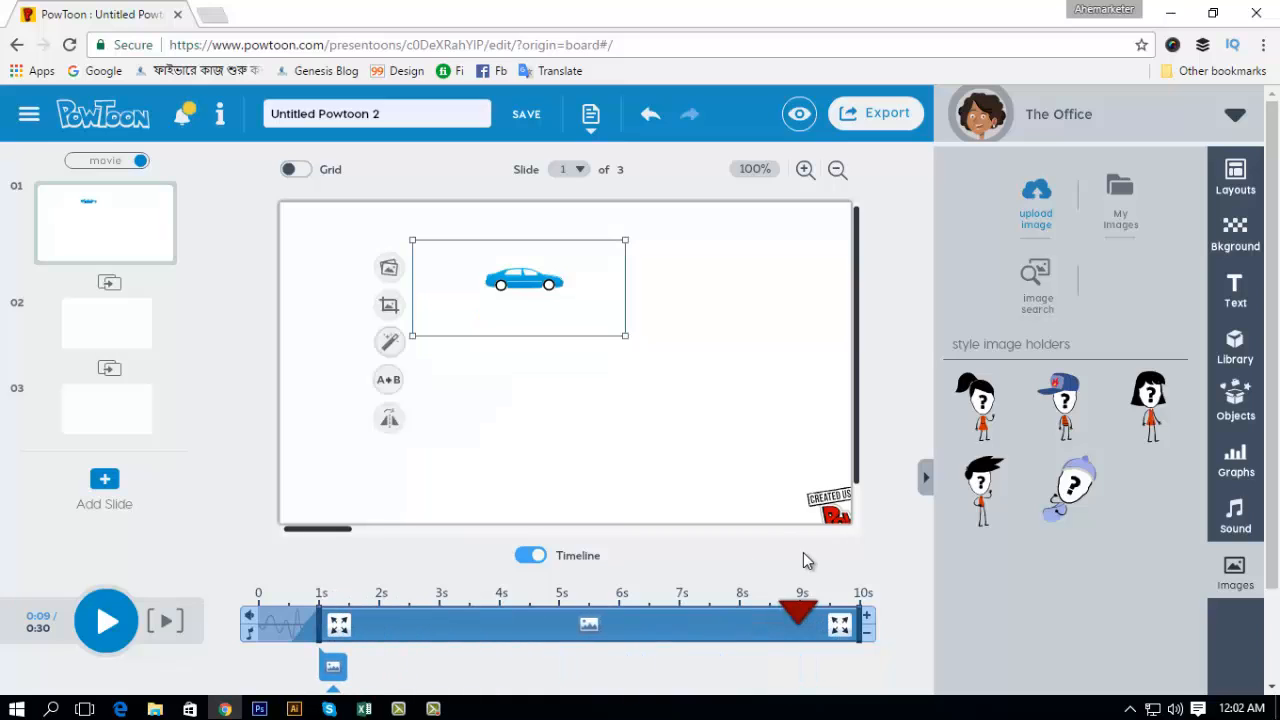
click(105, 621)
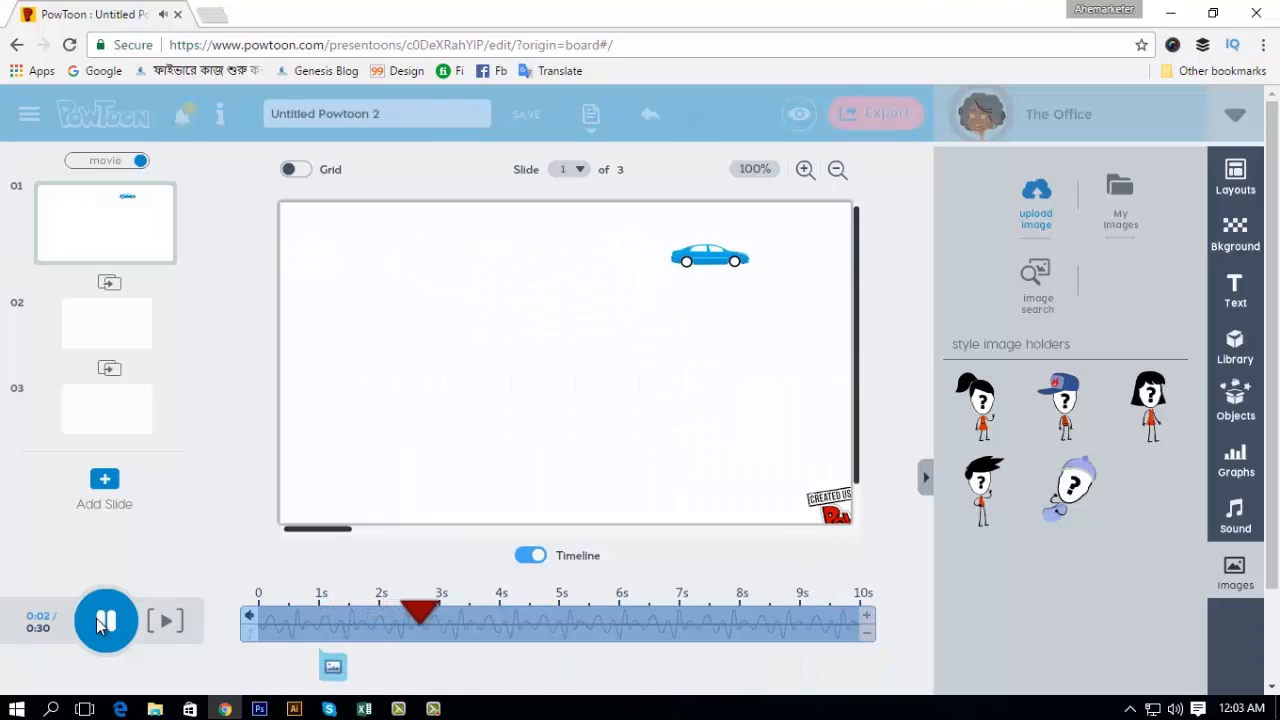
click(743, 270)
Step: Add the Add Text speech bubble to slide 1 below the car and replace its text with "My won car"
click(1236, 290)
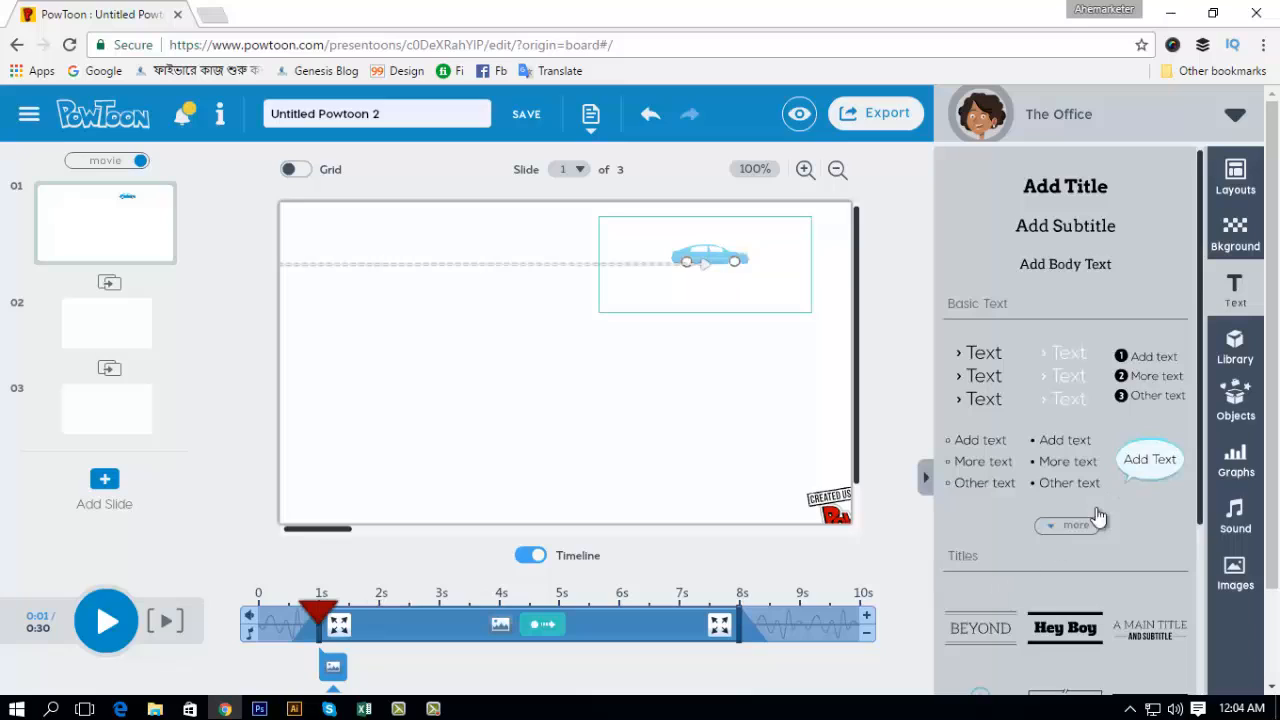
click(1155, 465)
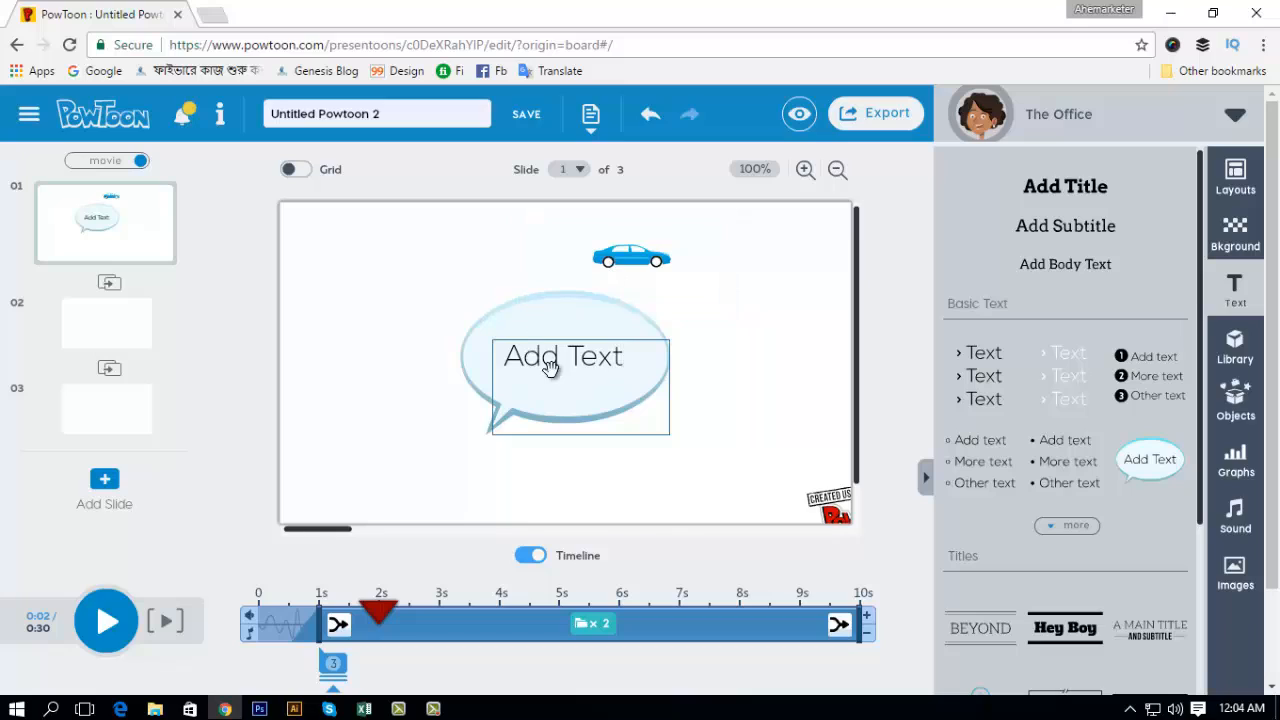
click(630, 360)
key(ctrl+a)
text(My)
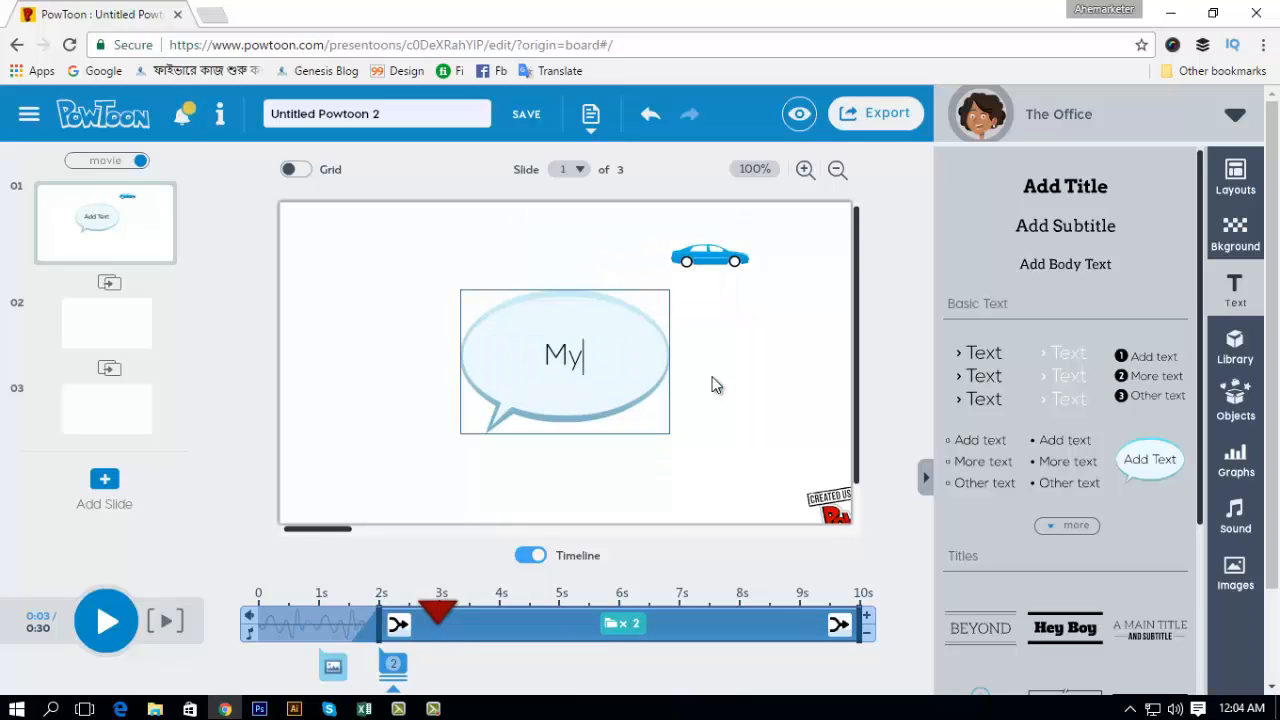
text( won )
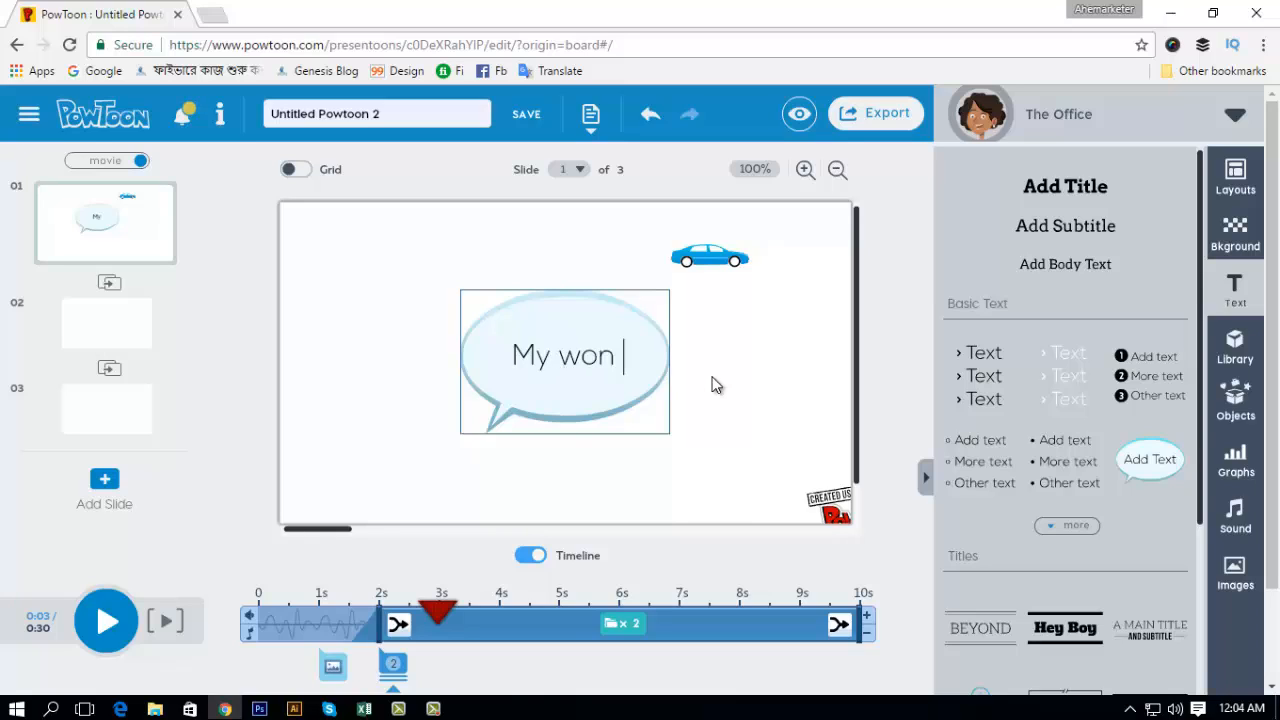
text(car)
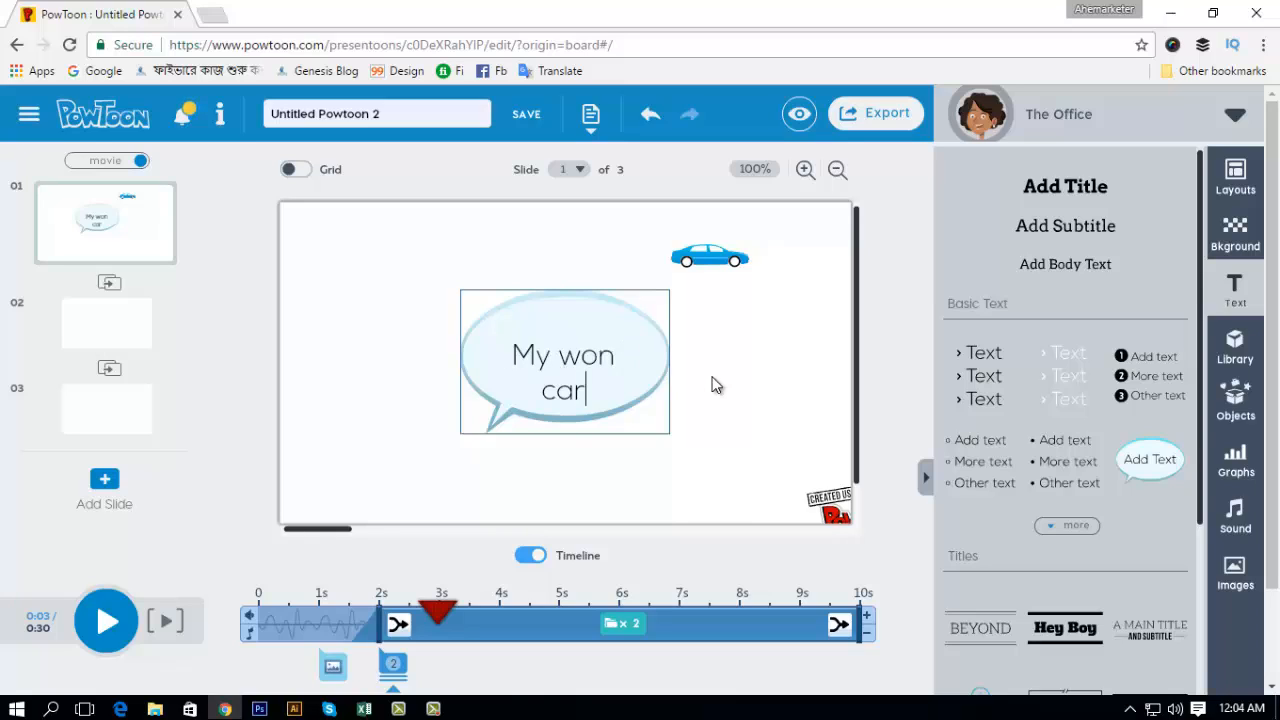
click(661, 360)
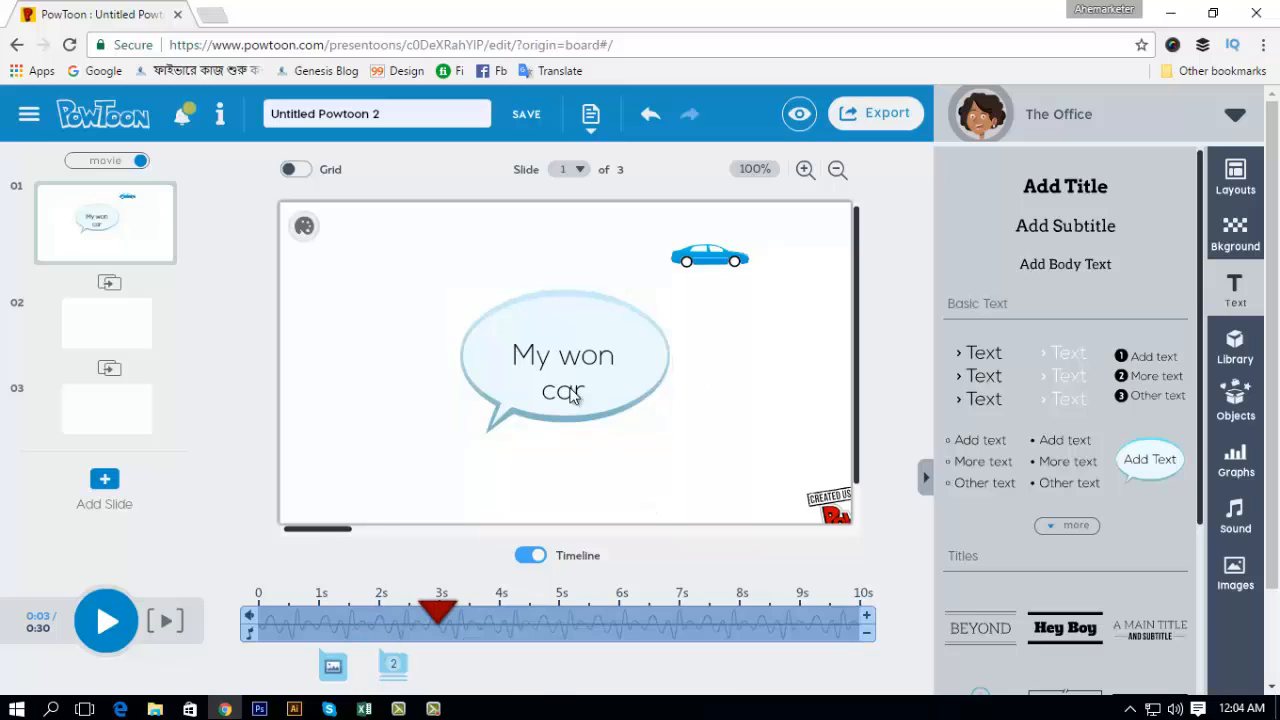
Step: Move the "My won car" text slightly up inside the bubble and change its font to Noot in the Text Effect Manager
click(569, 342)
drag(567, 341, 571, 334)
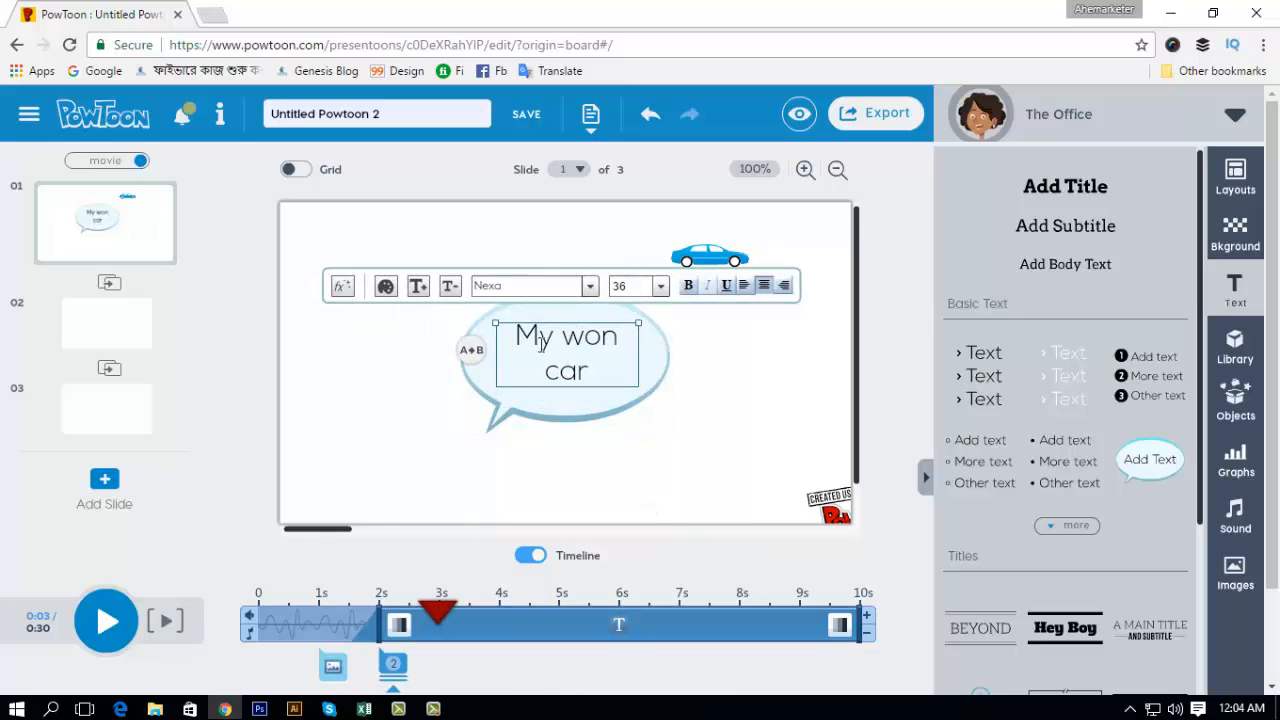
click(343, 288)
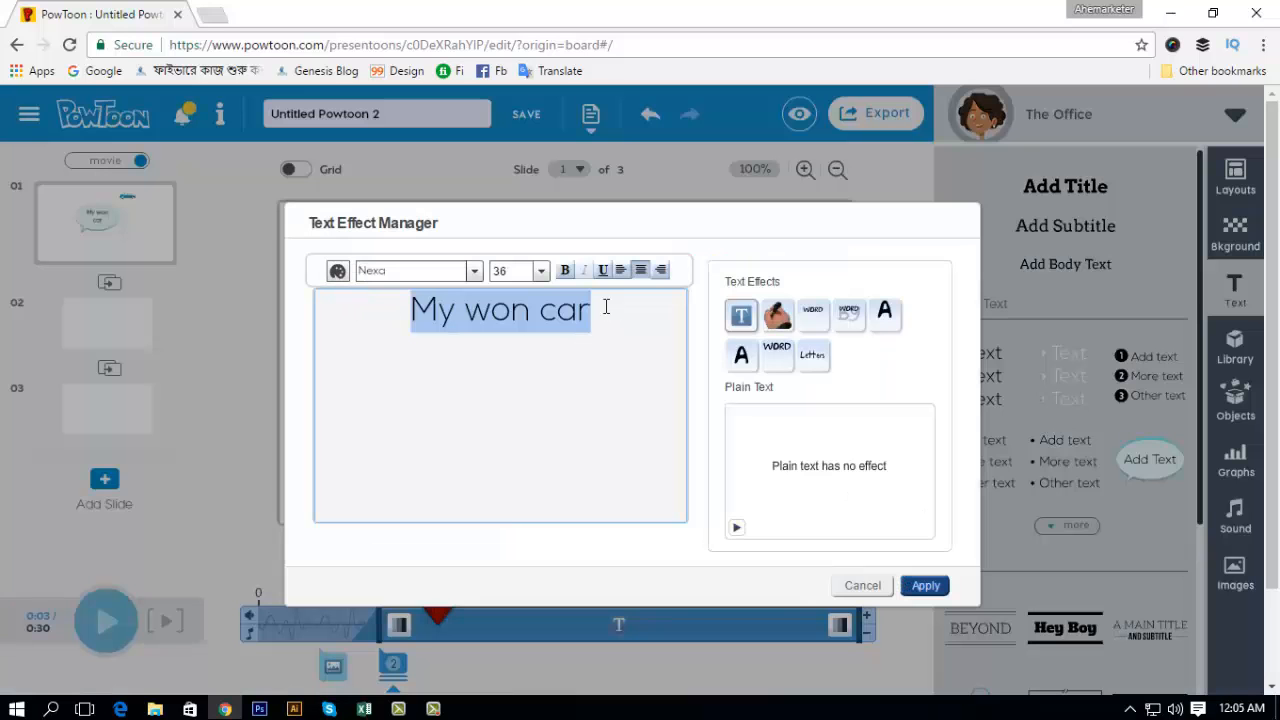
click(473, 271)
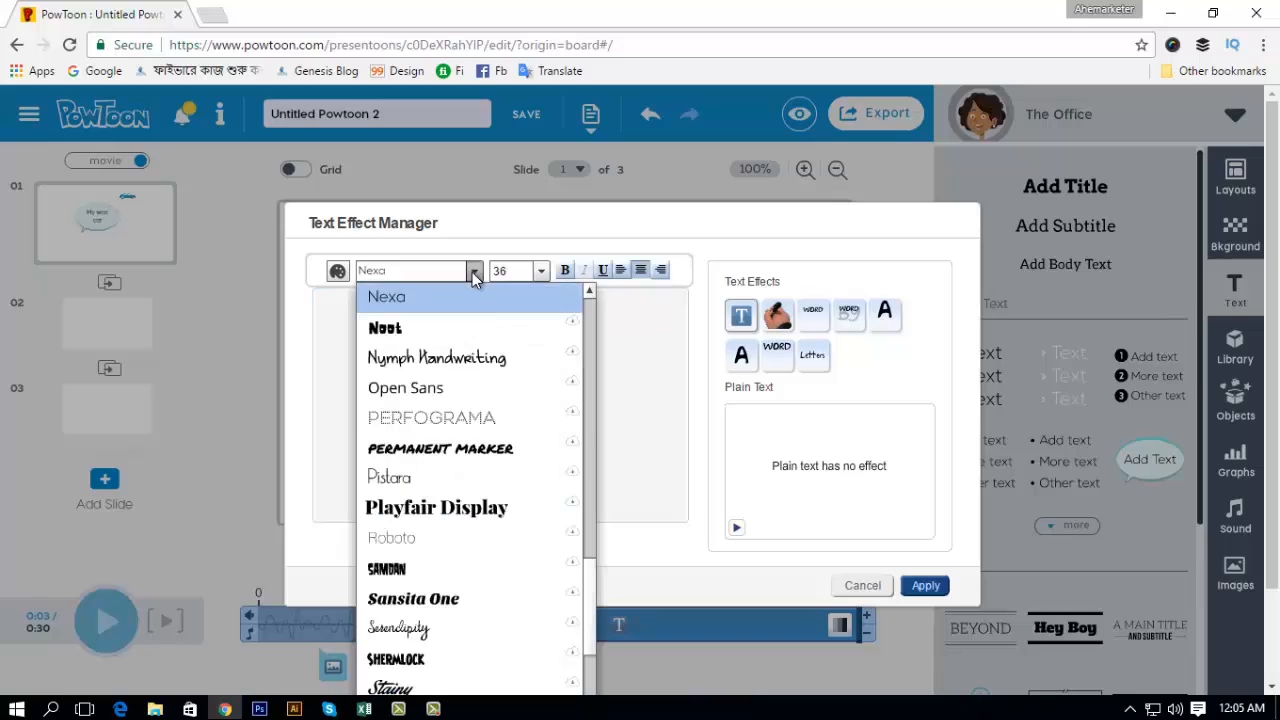
click(404, 328)
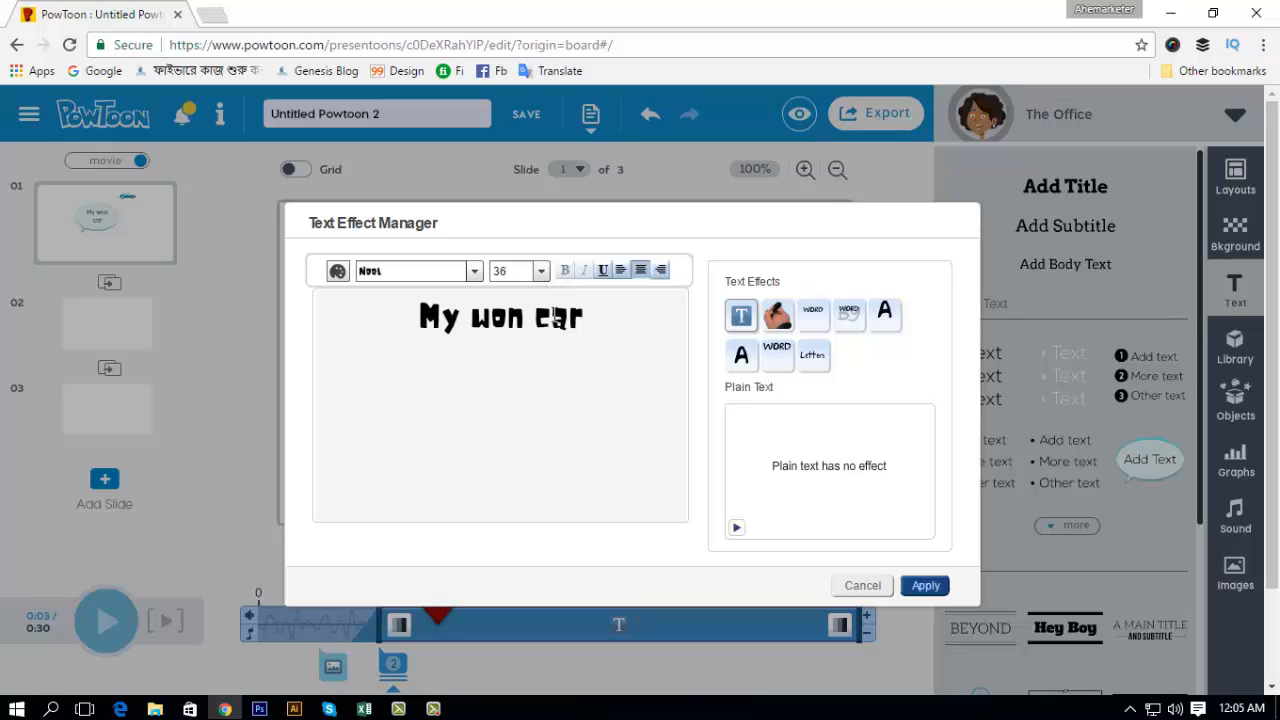
drag(591, 319, 377, 329)
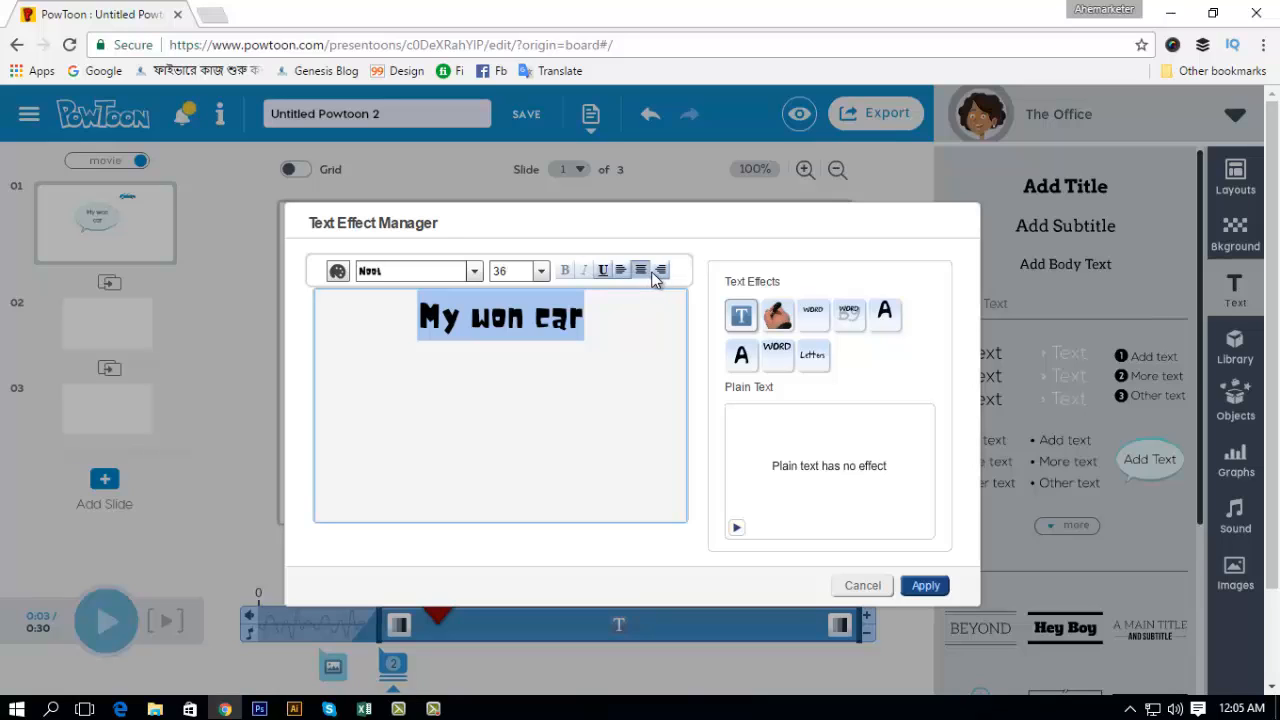
Step: Preview several text effects, apply Letters rolling to the "My won car" text and end the text at 9 s on the timeline
click(779, 316)
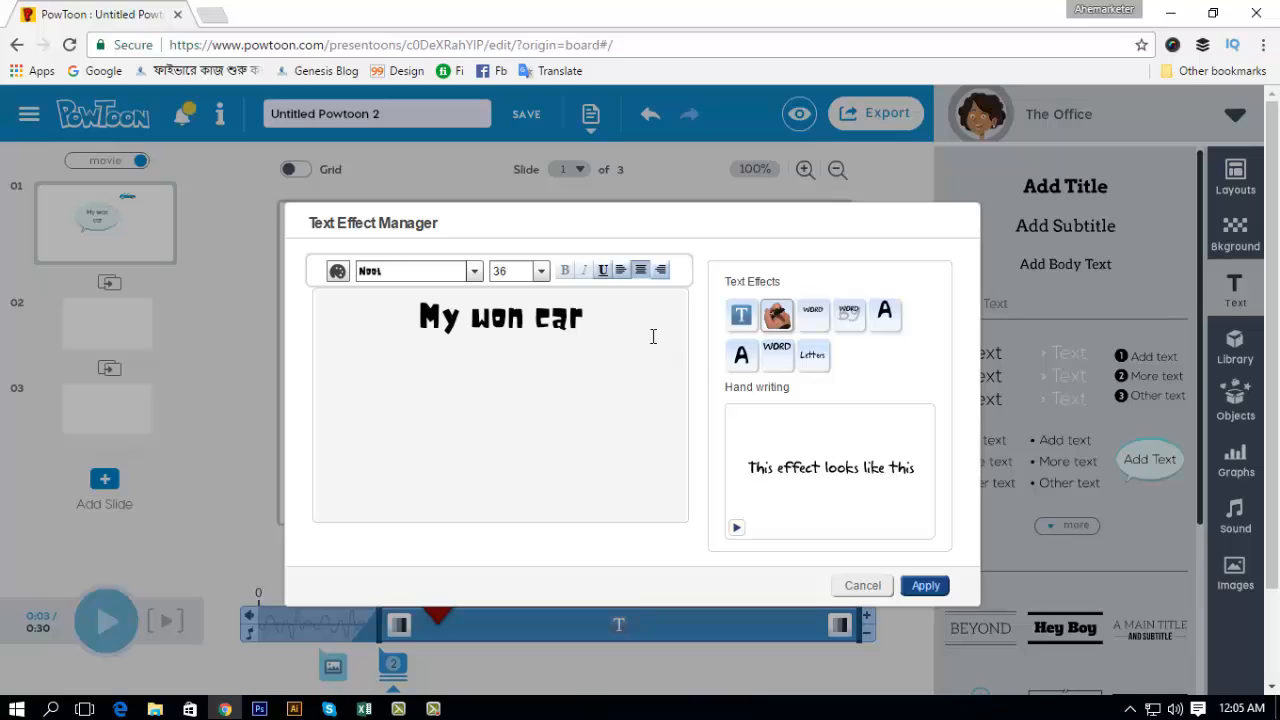
click(813, 312)
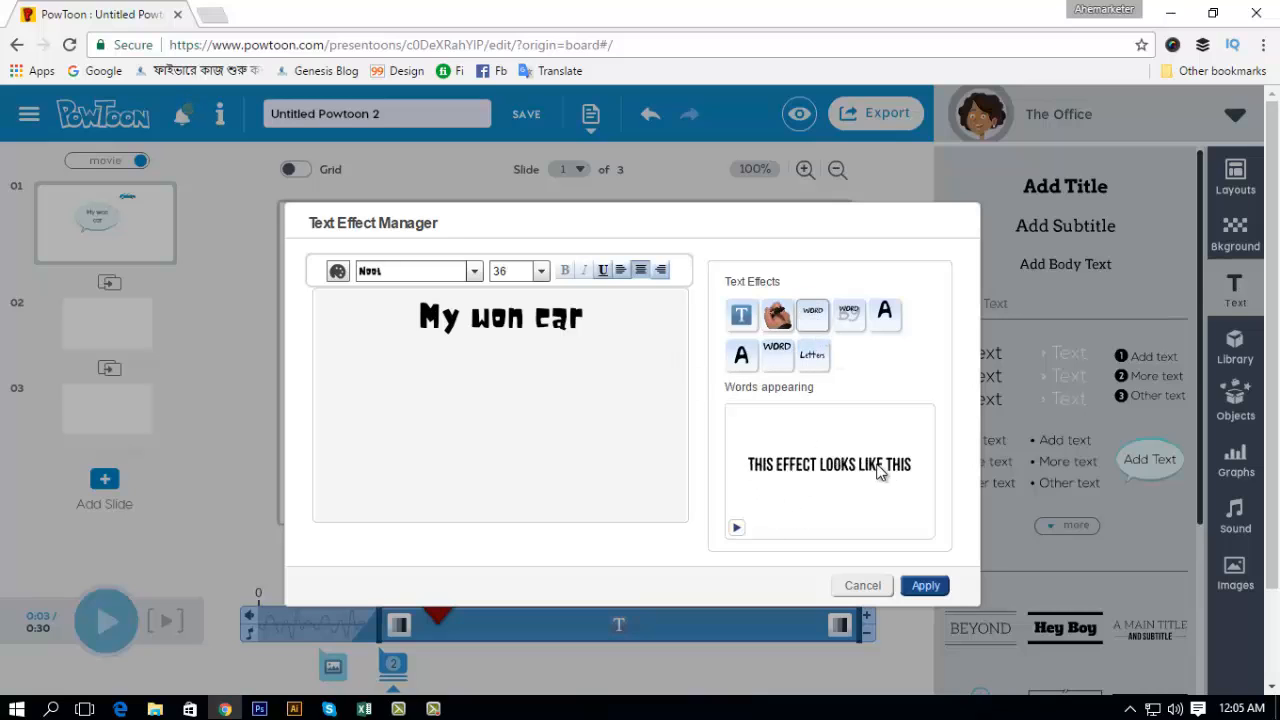
click(740, 355)
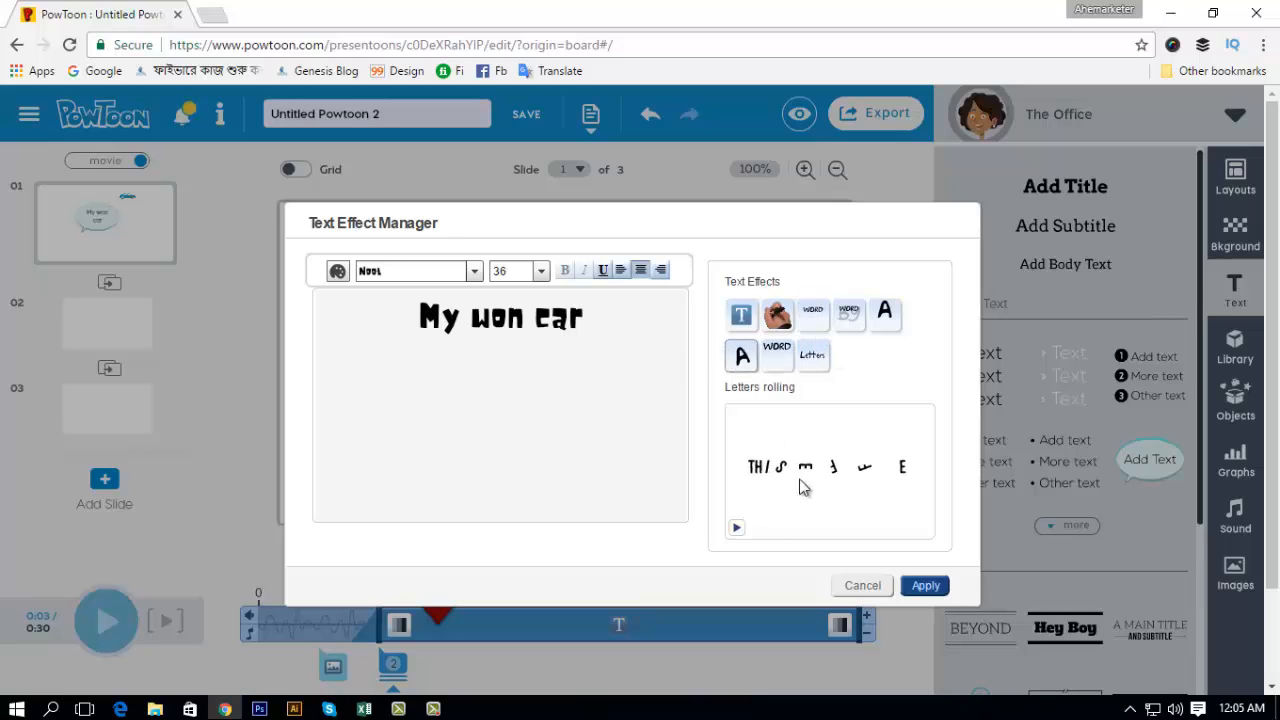
click(776, 355)
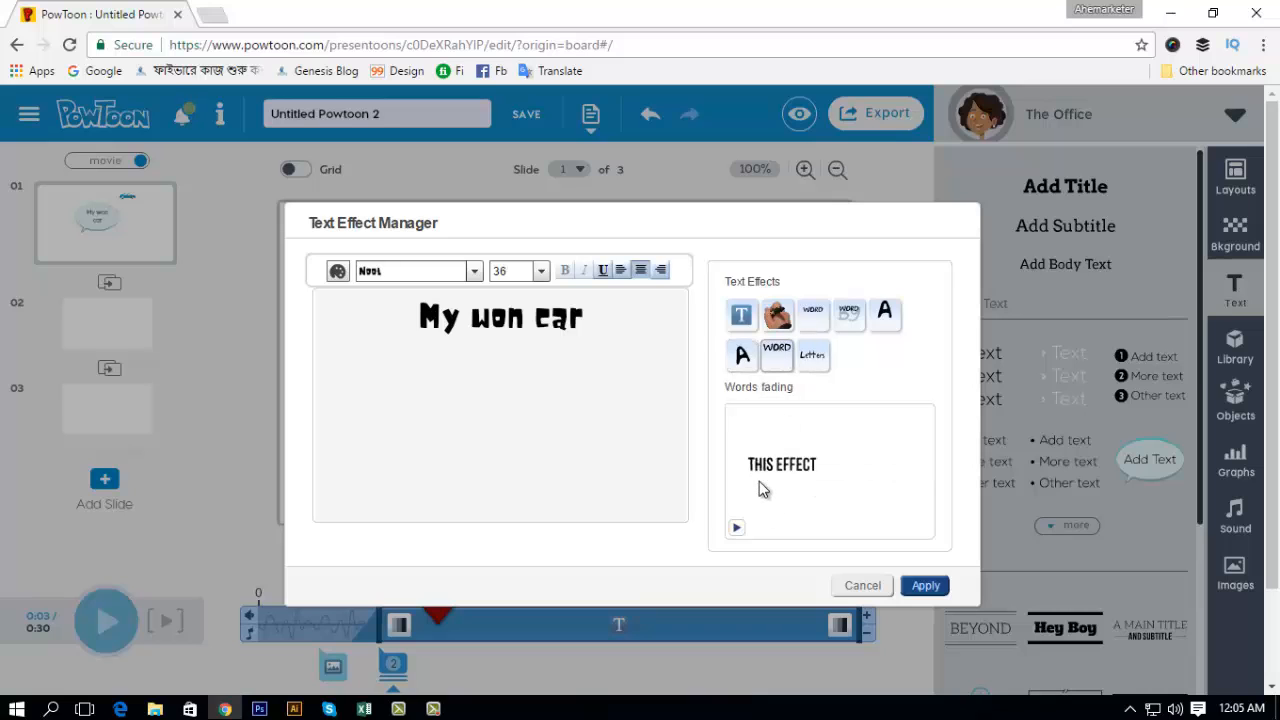
click(741, 358)
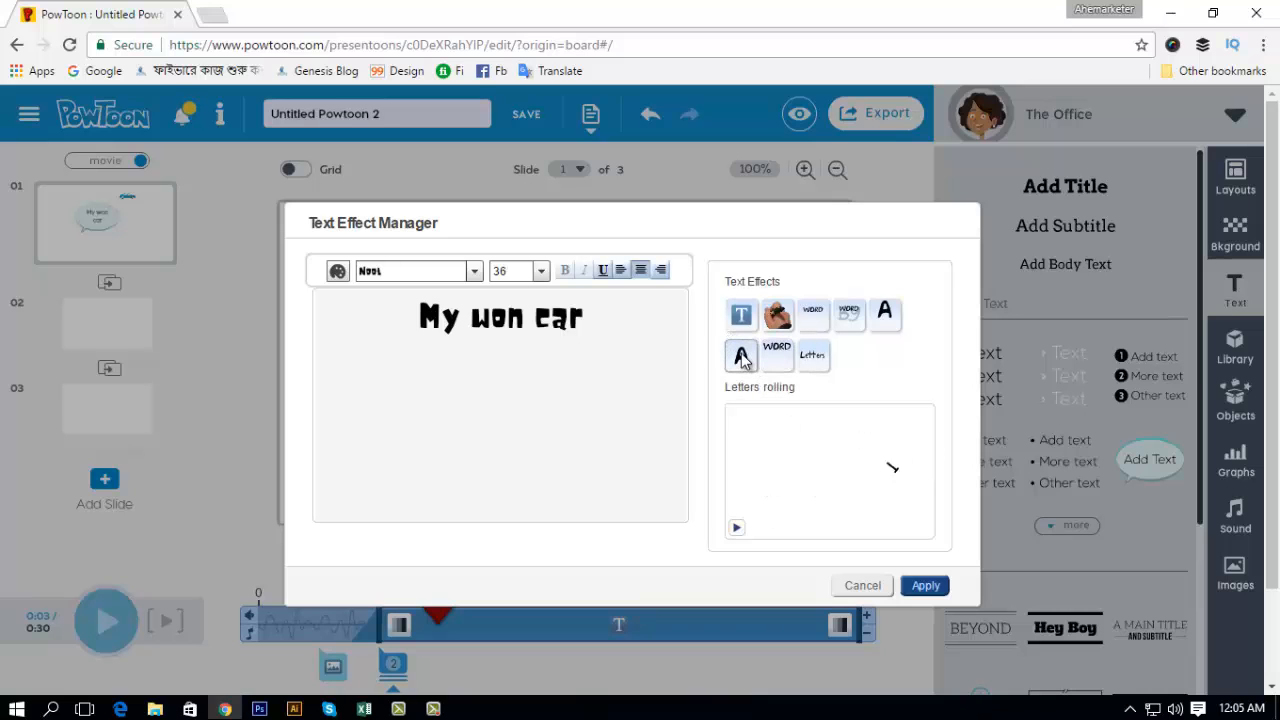
click(924, 586)
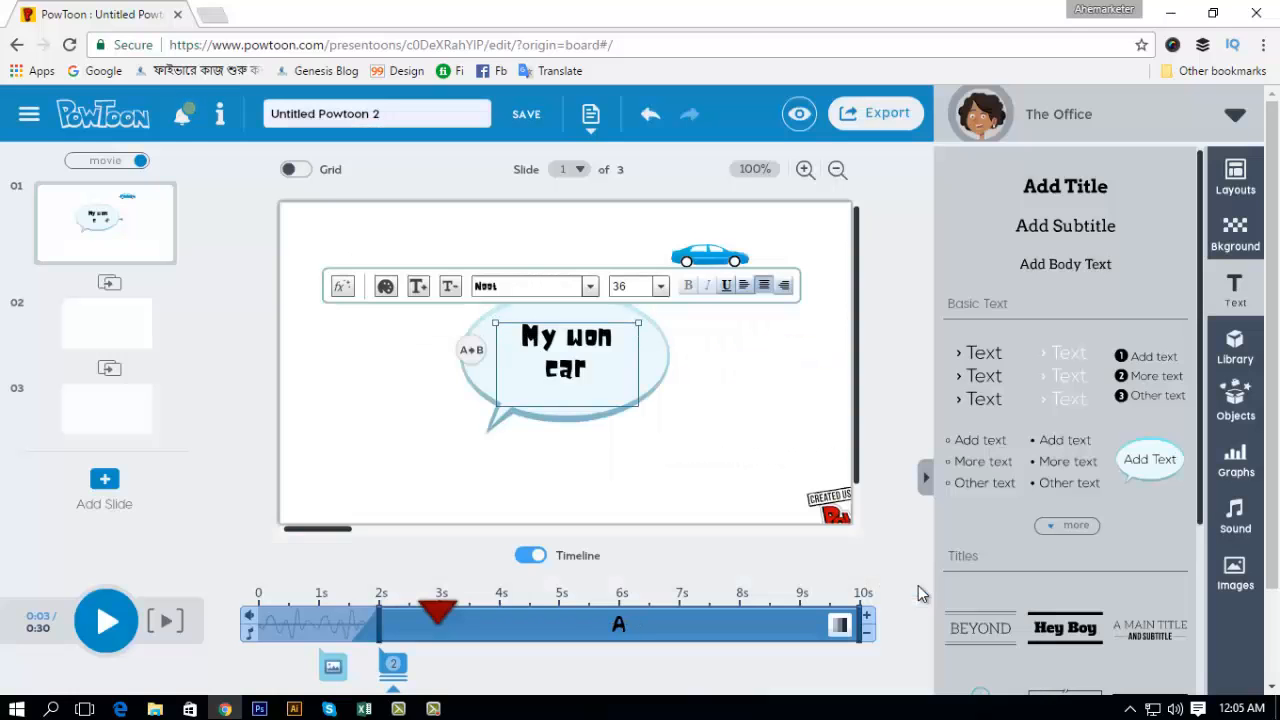
drag(858, 617, 790, 624)
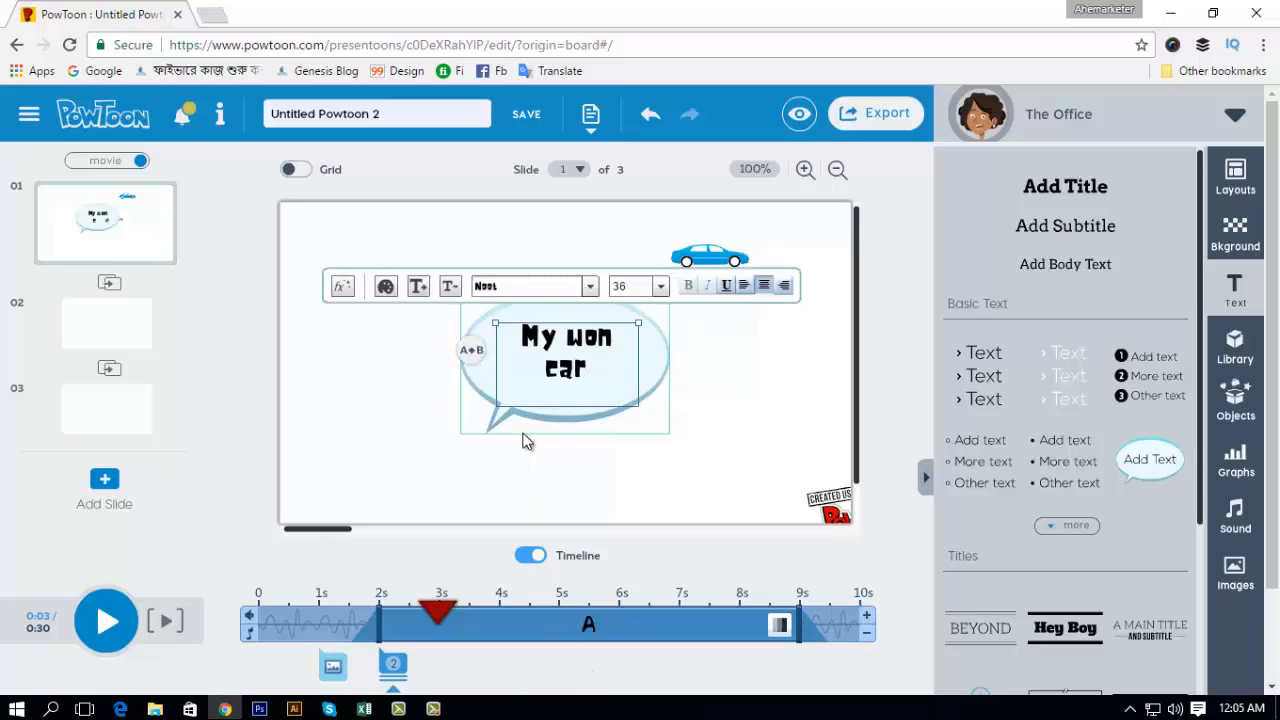
Step: Play slide 1 from 0 s to preview the car, speech bubble and text animation, and stop the playback
mouse_move(396, 673)
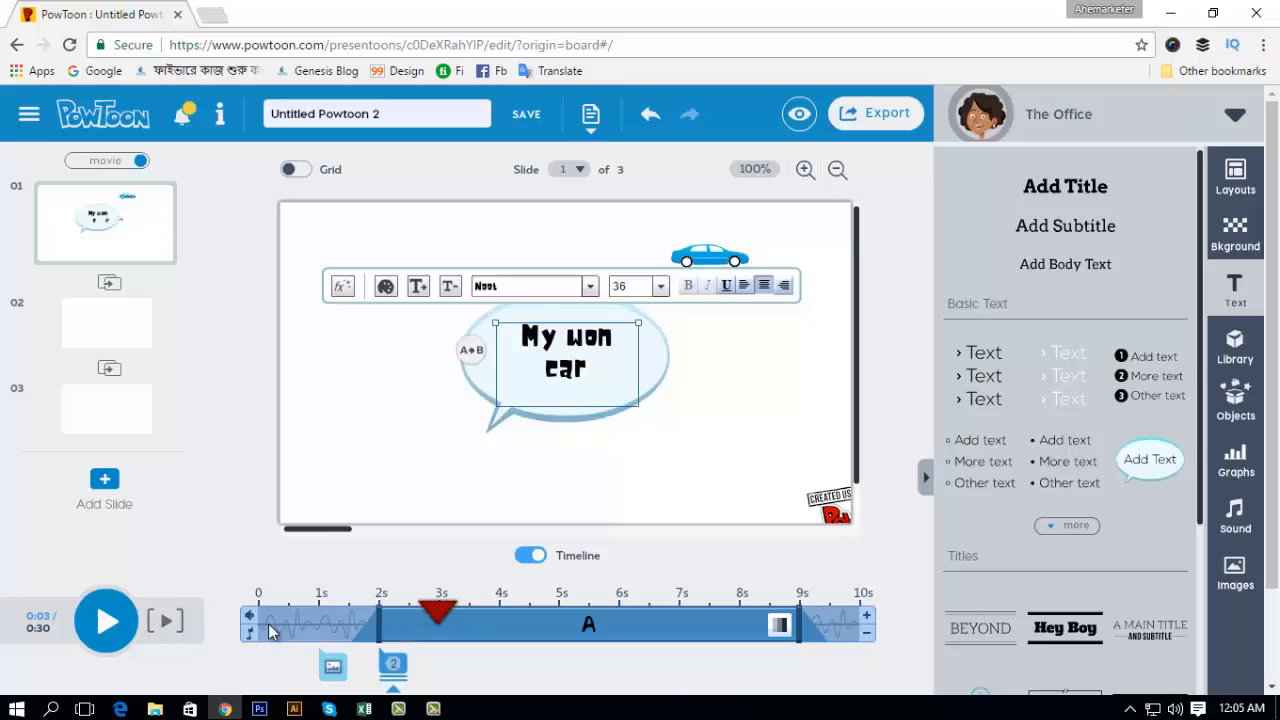
drag(430, 610, 258, 610)
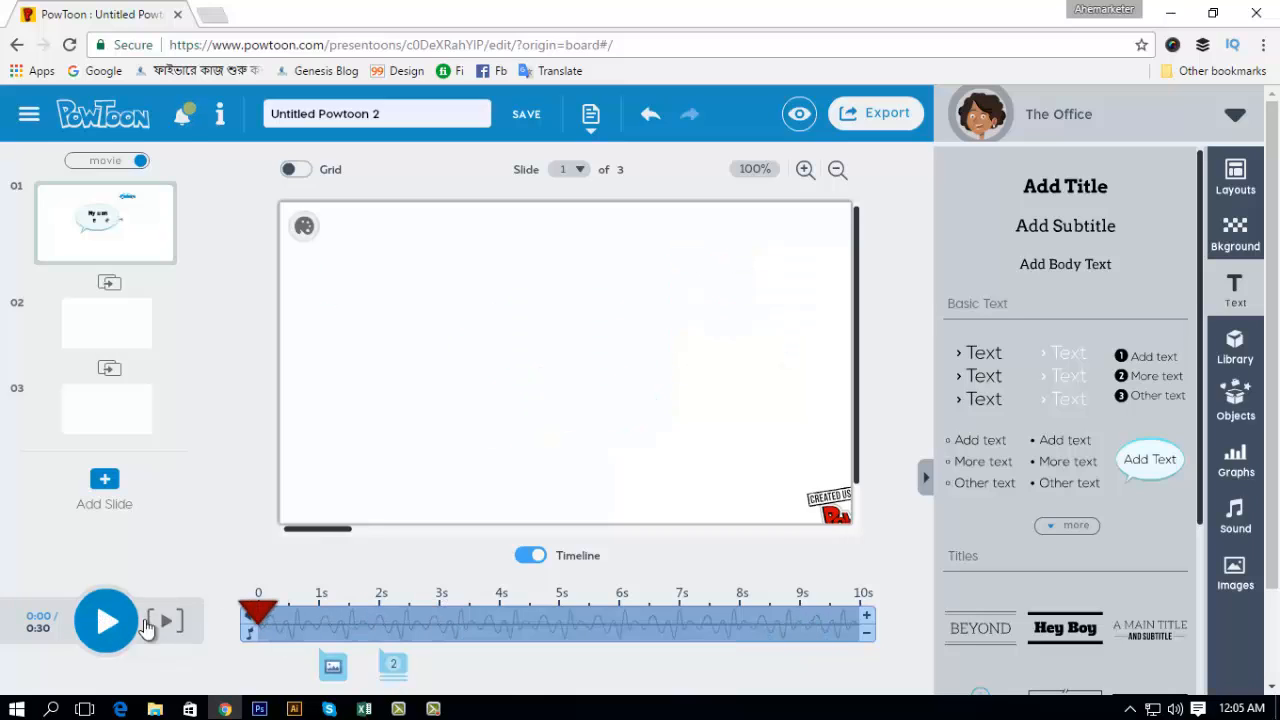
click(105, 622)
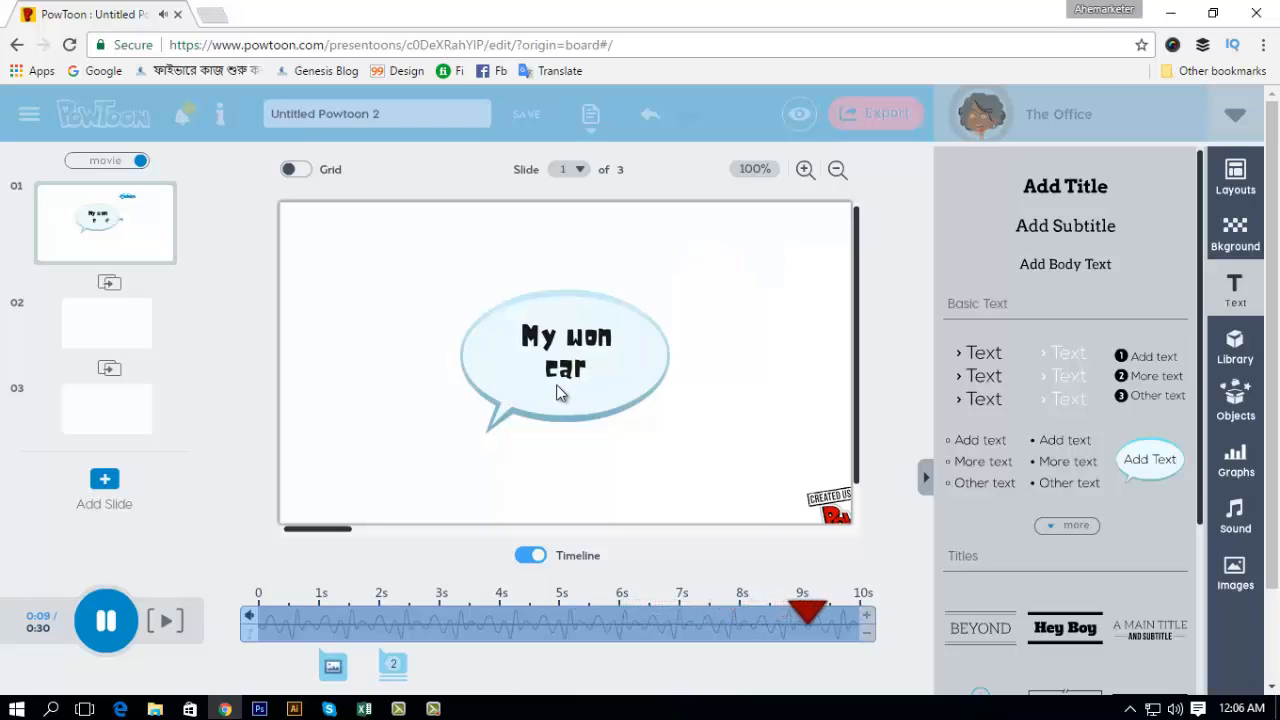
click(105, 625)
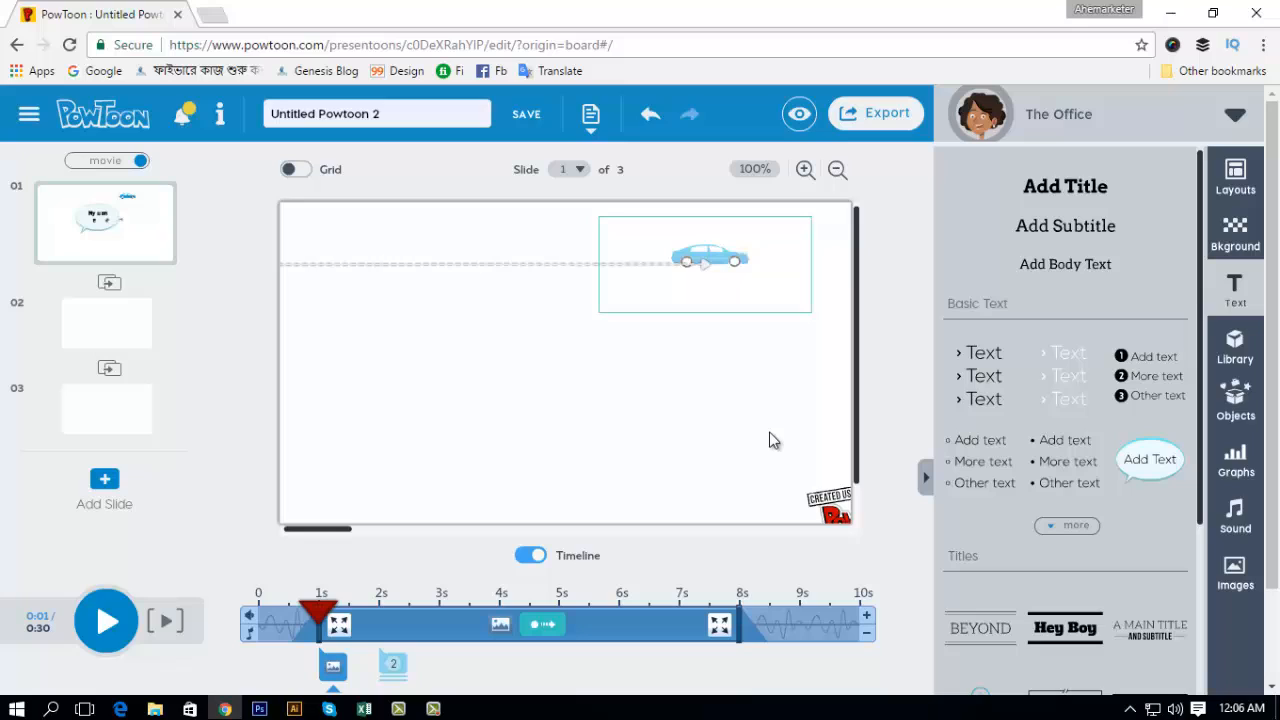
Step: Set the Classroom style background with the front-facing chalkboard and clock on slide 2
click(1229, 232)
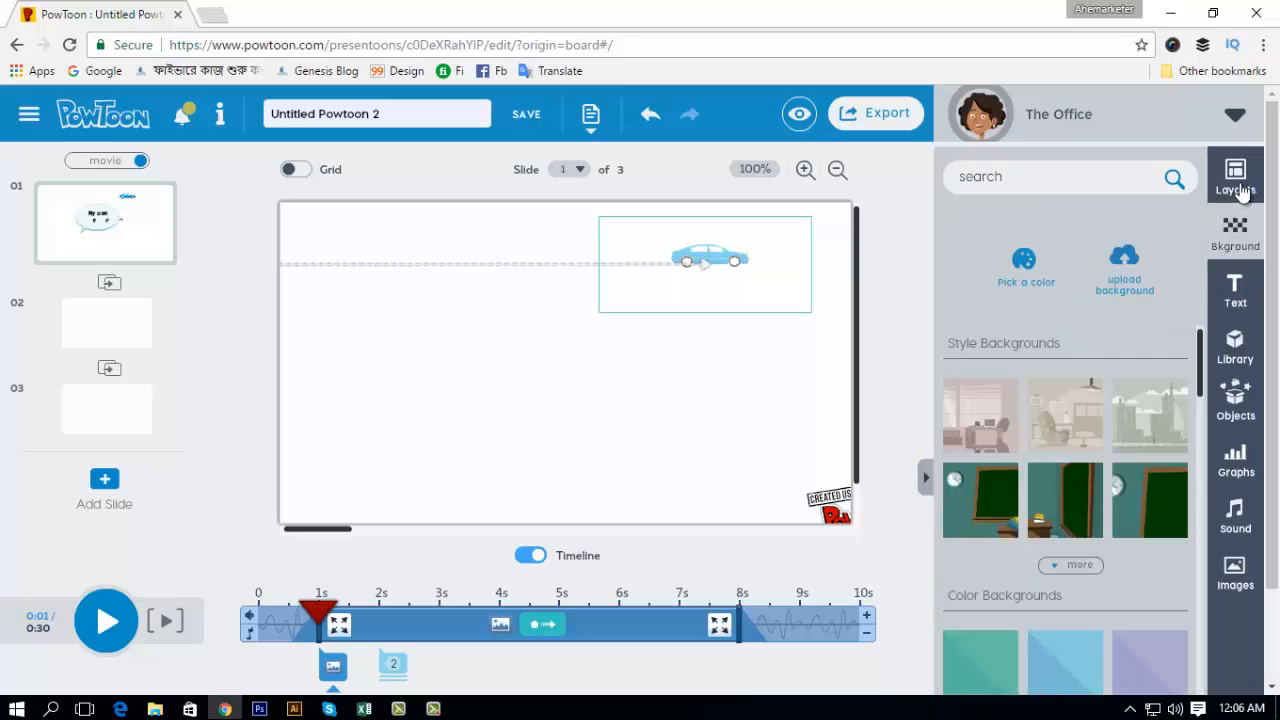
scroll(1062, 514, down, 1)
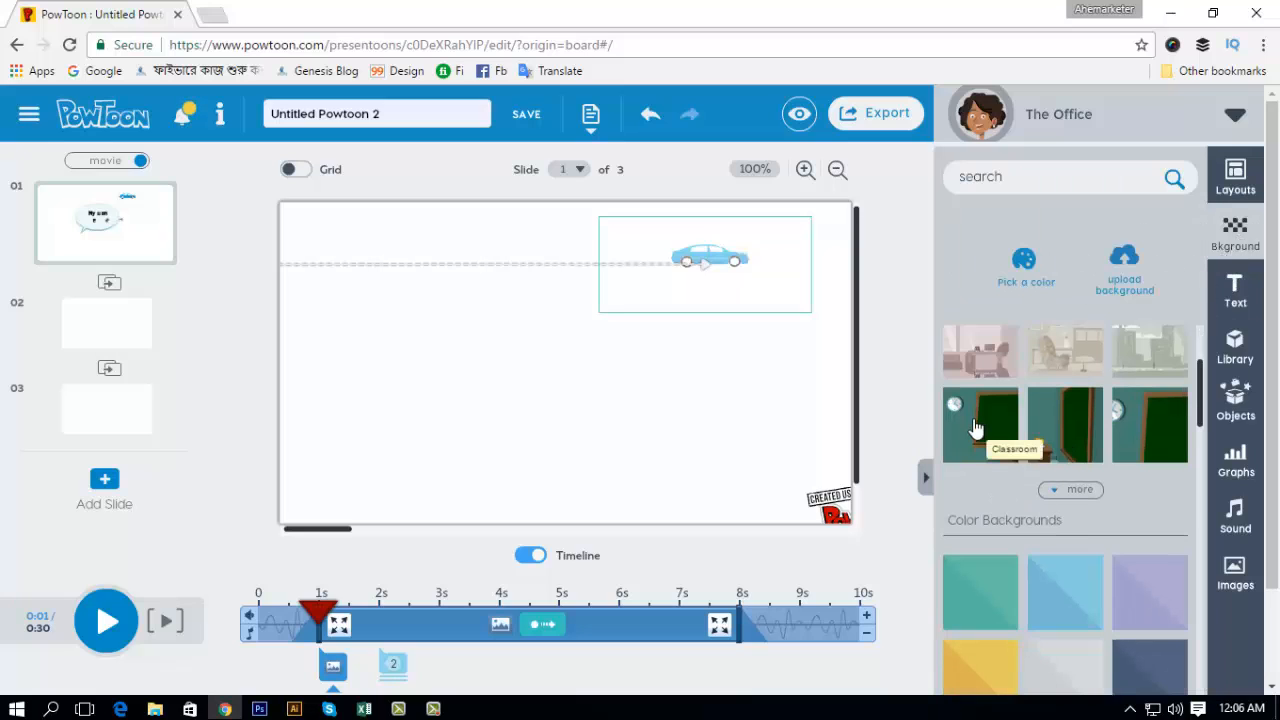
click(87, 330)
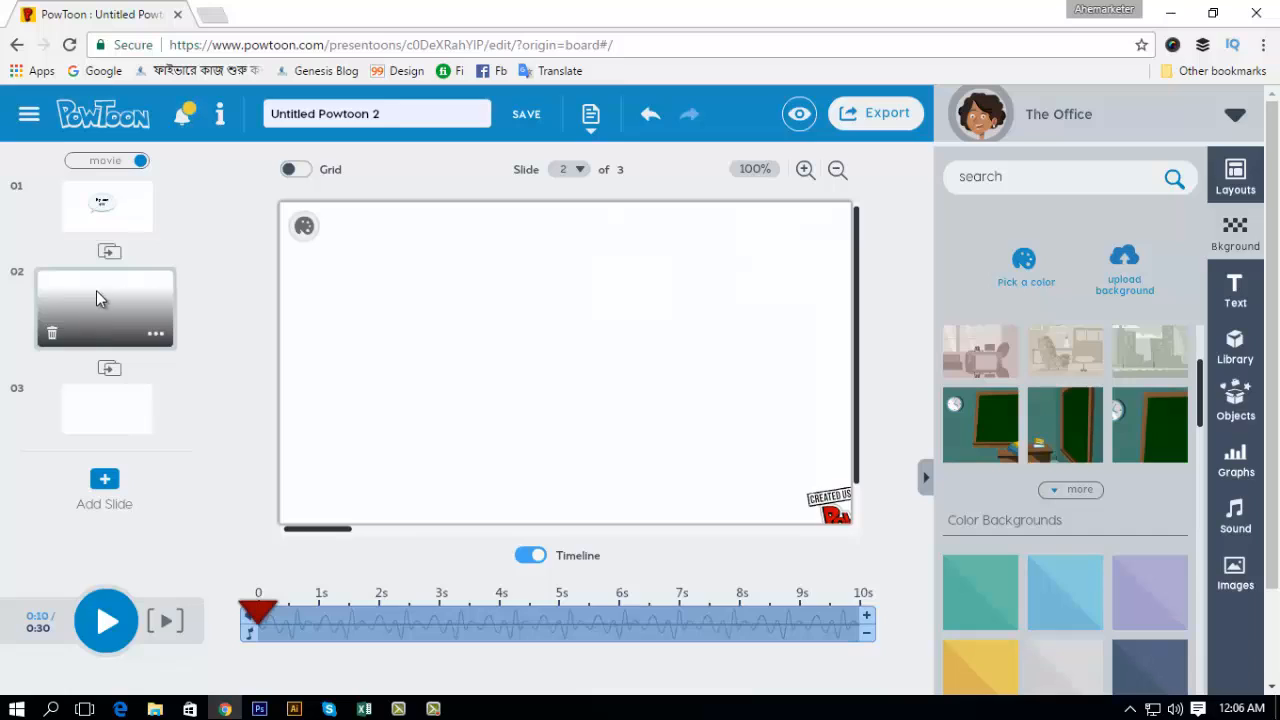
click(985, 422)
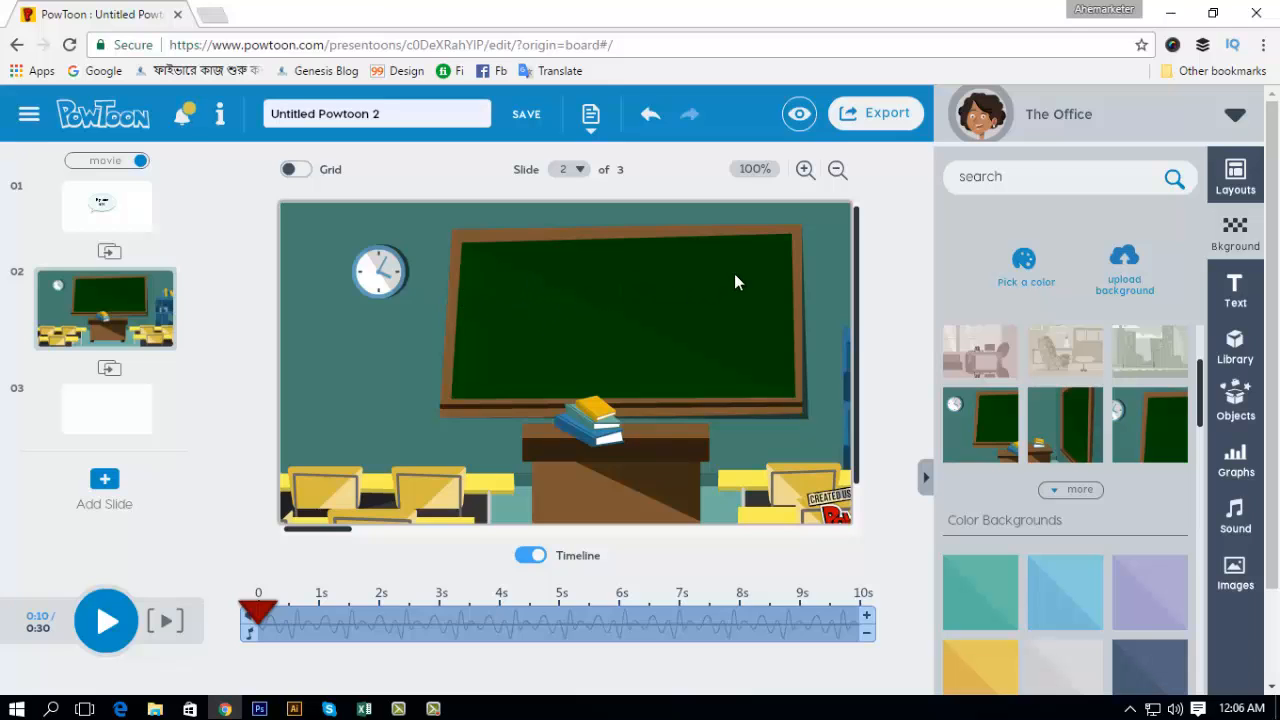
Step: Add the Hey Boy title to slide 2 and move it up onto the chalkboard
click(1238, 292)
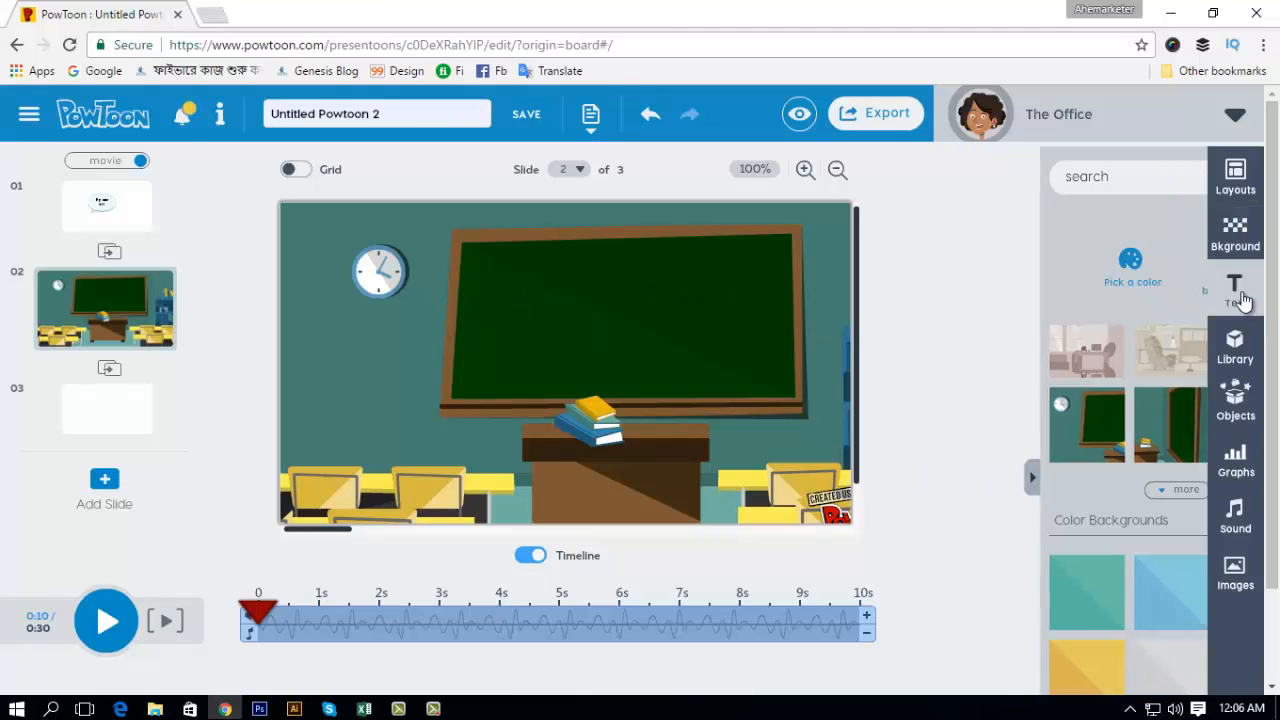
scroll(1079, 579, down, 2)
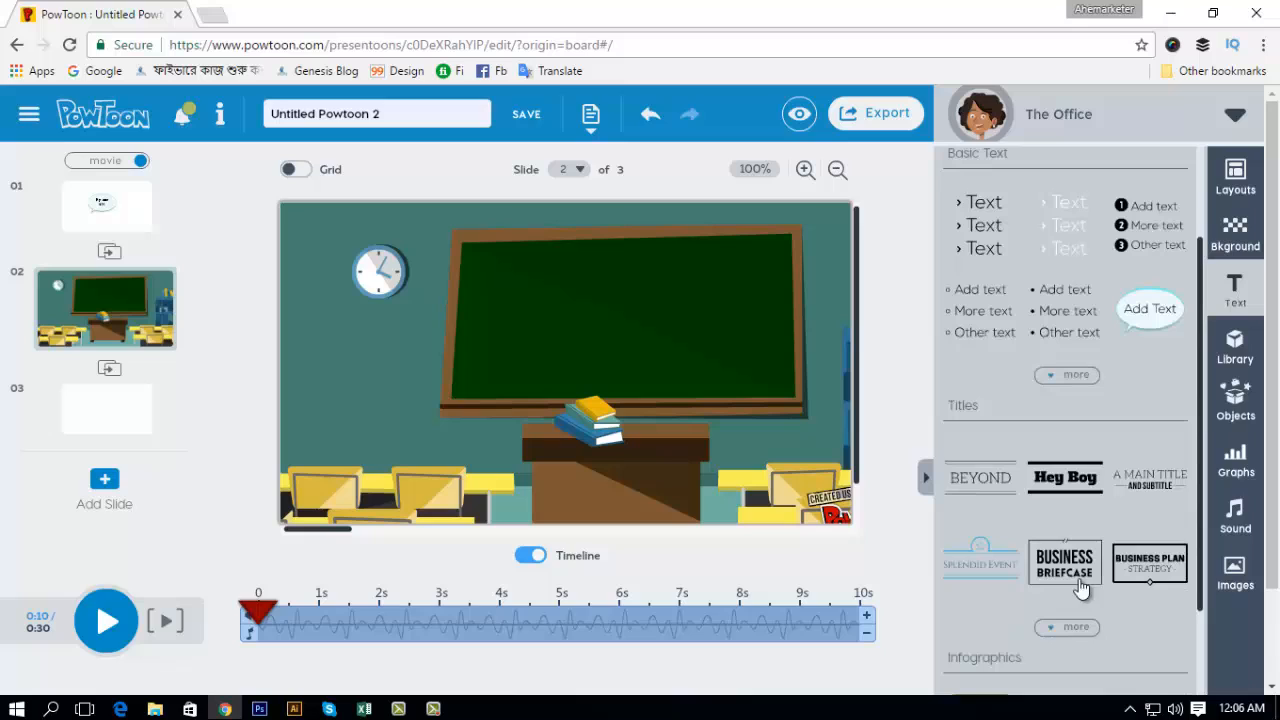
click(1055, 488)
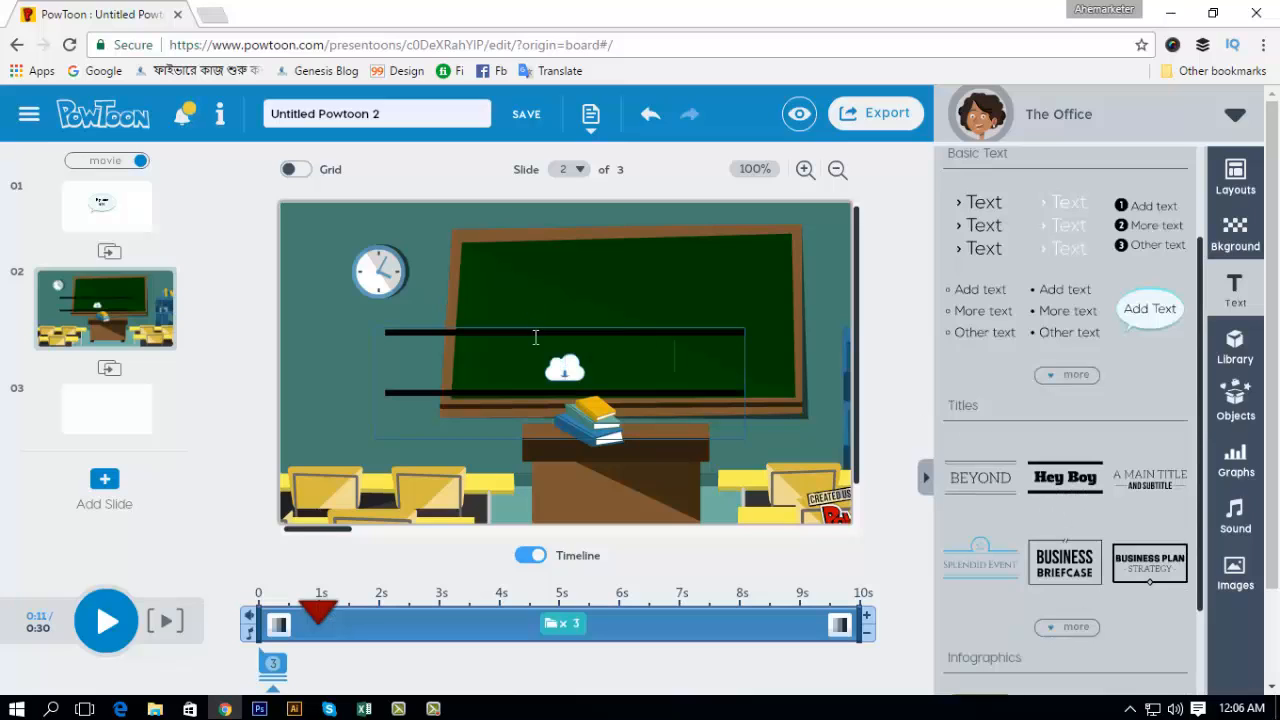
drag(565, 329, 613, 257)
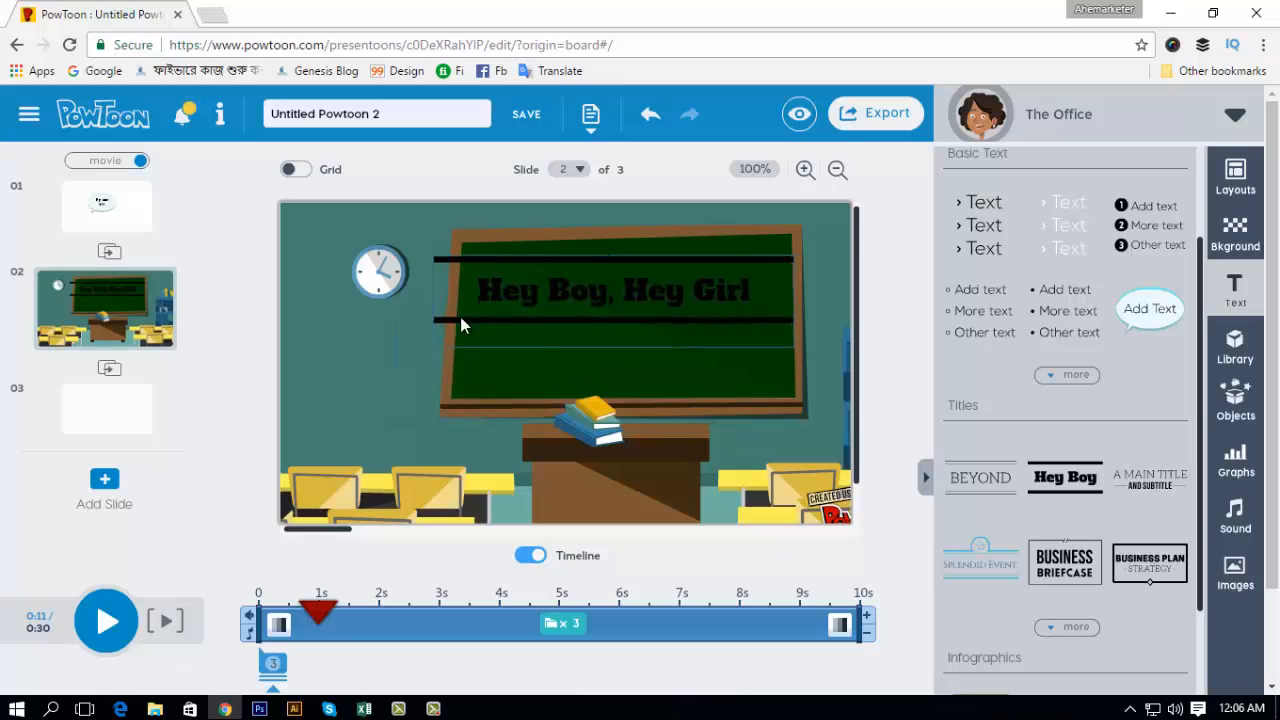
click(358, 355)
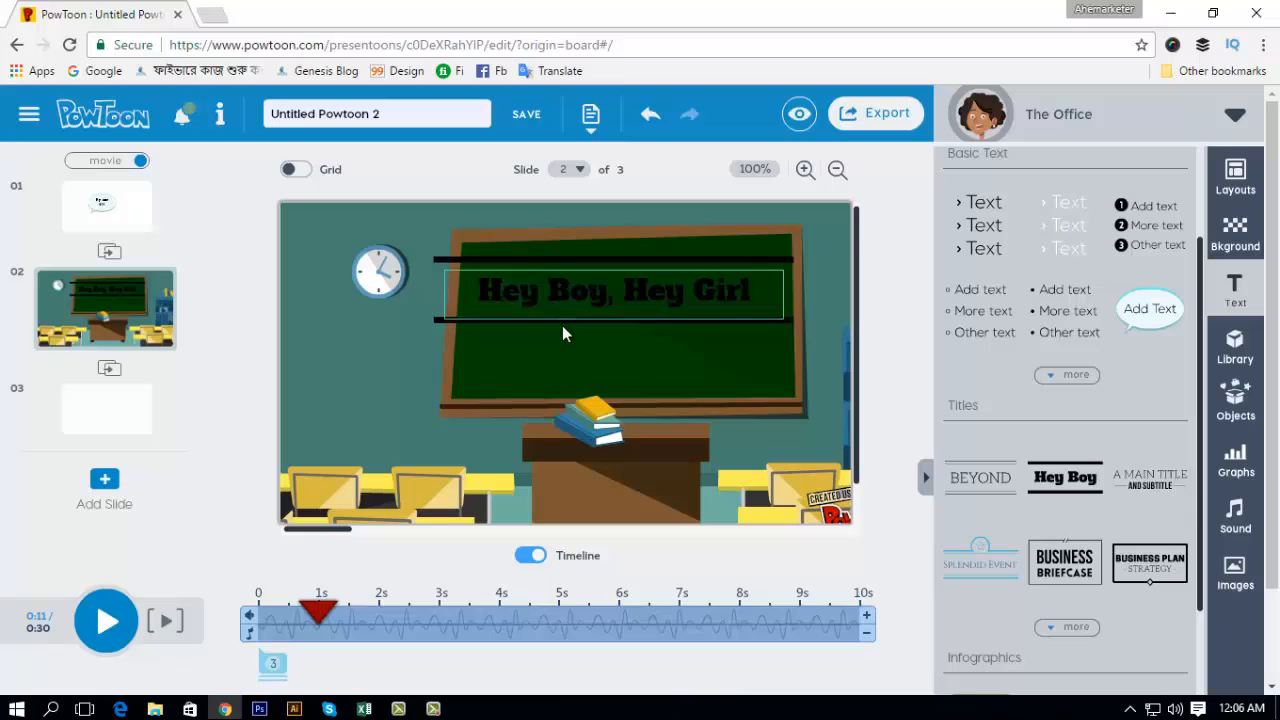
Step: Delete the two black lines below and above the "Hey Boy, Hey Girl" text
click(617, 318)
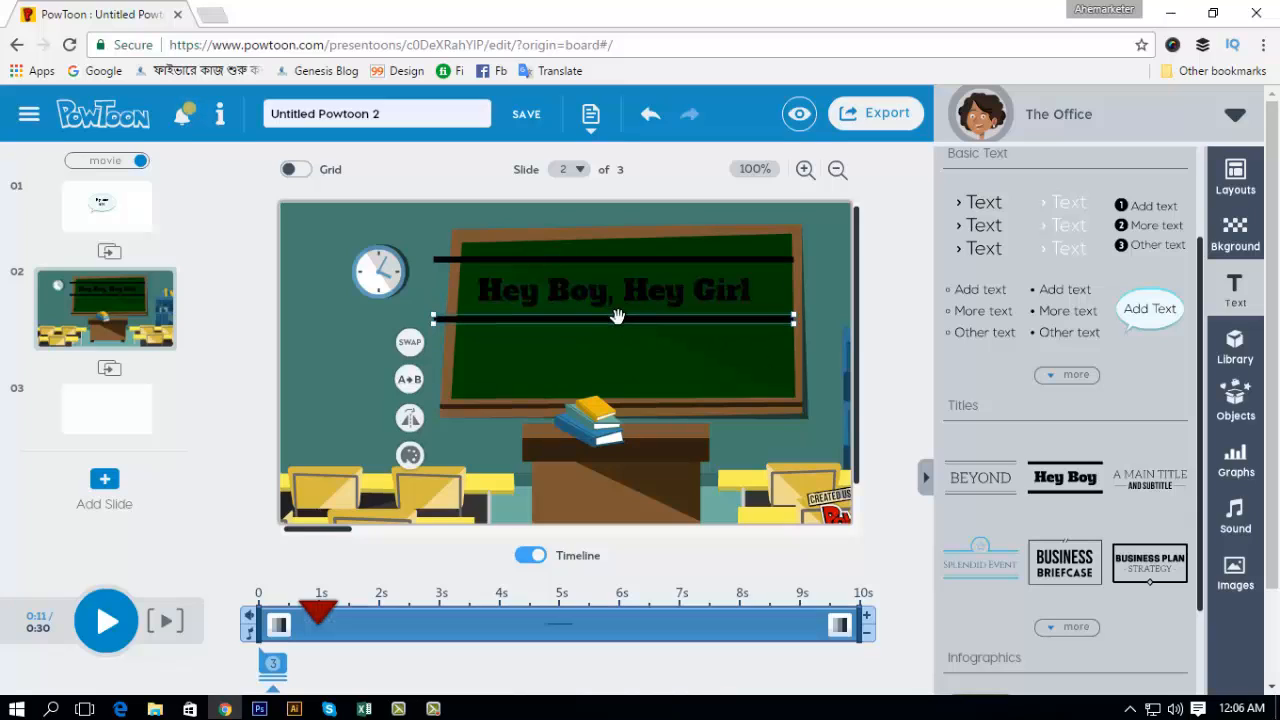
click(620, 326)
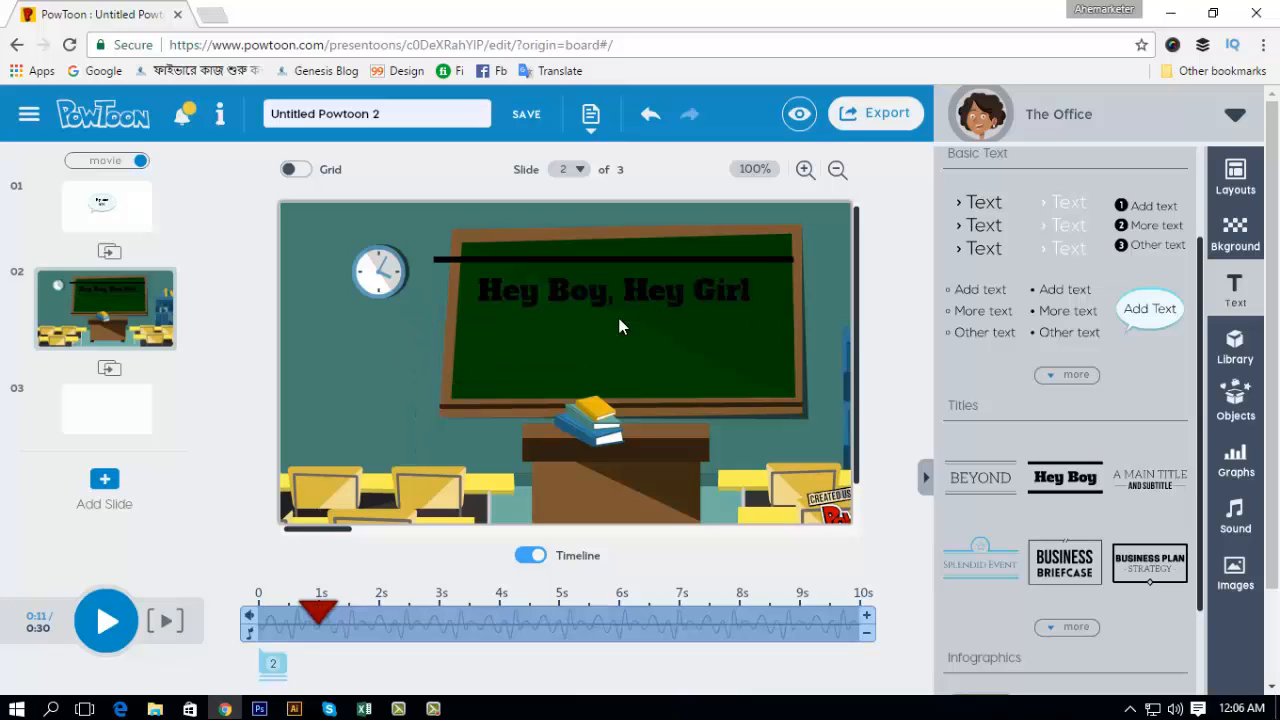
click(586, 259)
key(Delete)
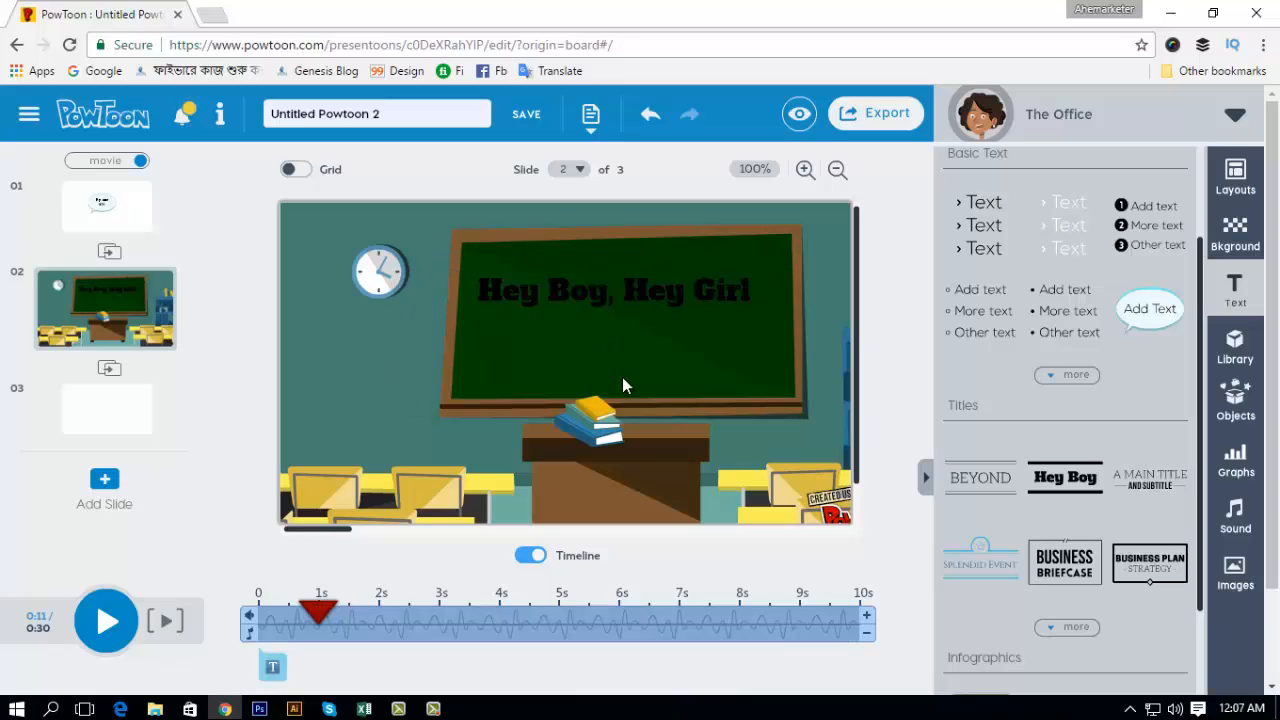
Step: Change the color of the whole "Hey Boy, Hey Girl" text to yellow
click(608, 292)
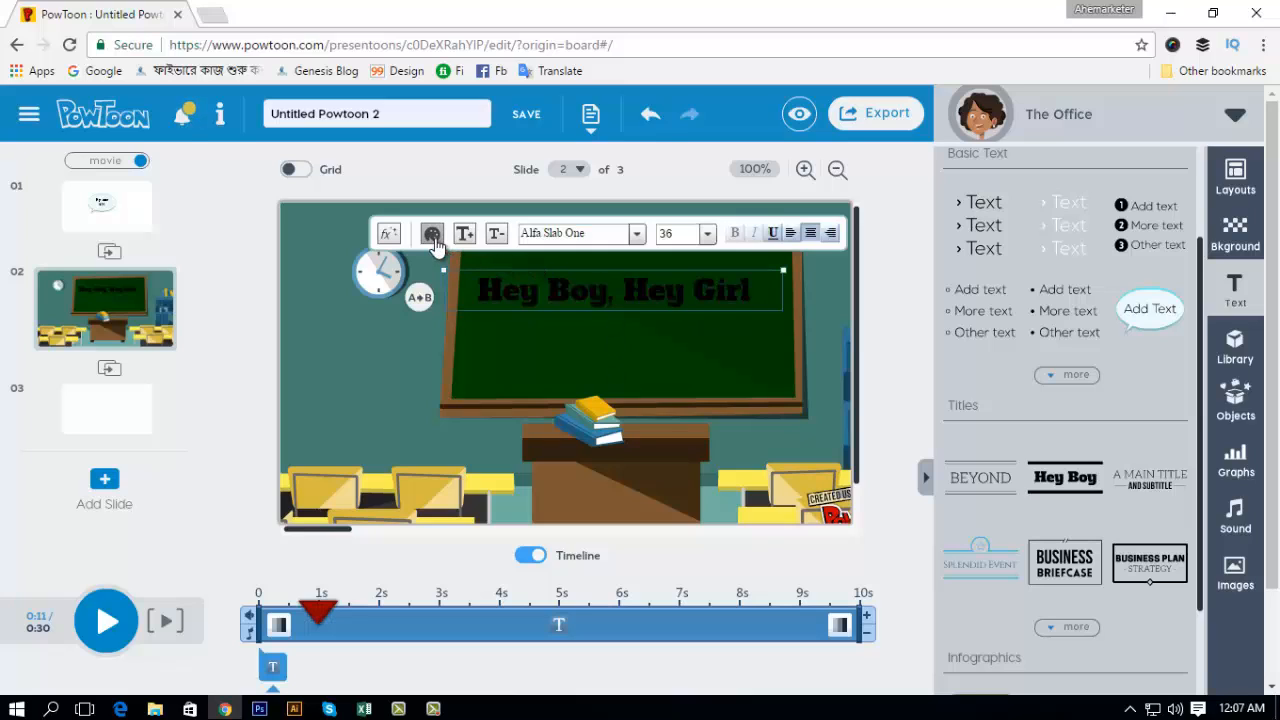
double_click(491, 292)
click(491, 293)
drag(488, 293, 752, 292)
click(432, 233)
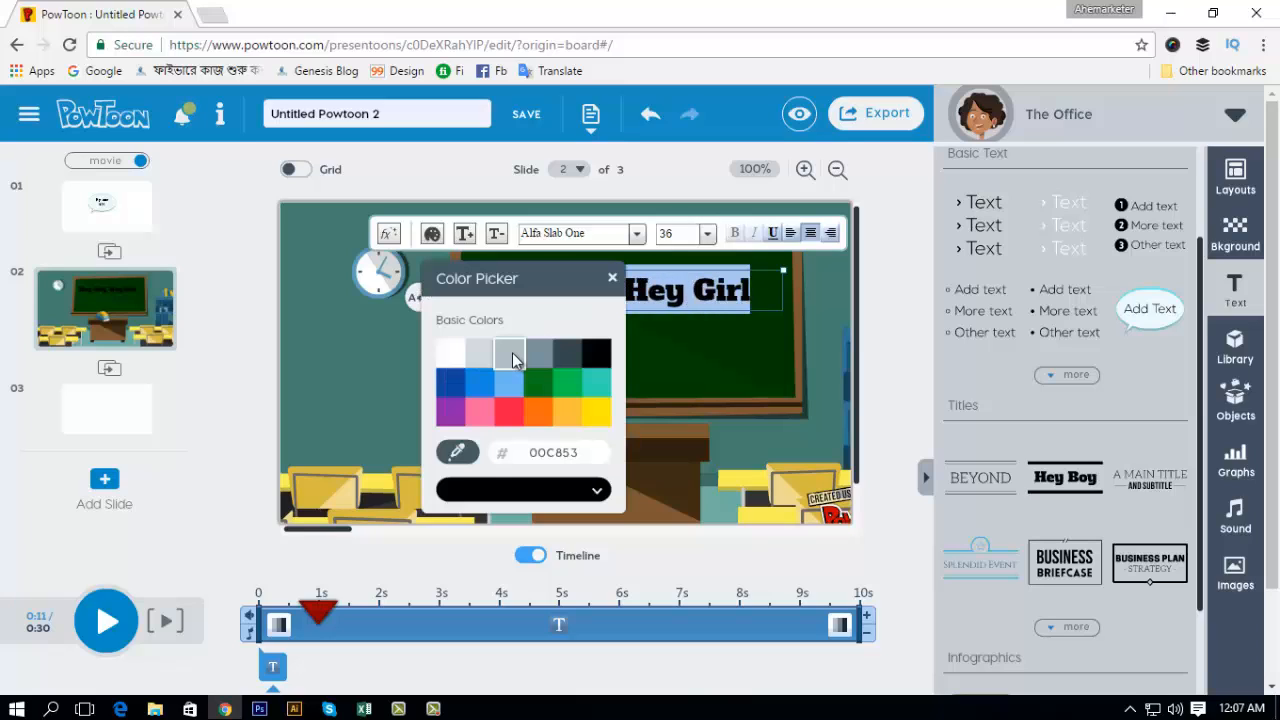
click(596, 412)
click(691, 366)
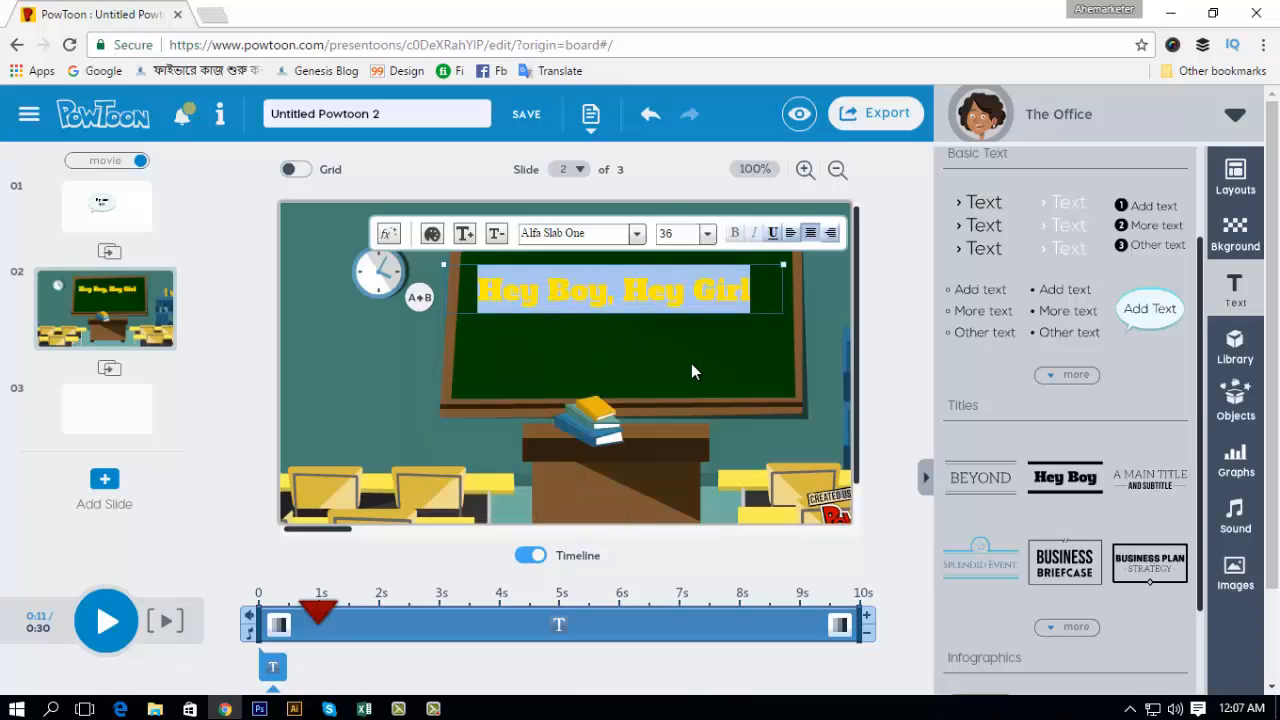
click(712, 362)
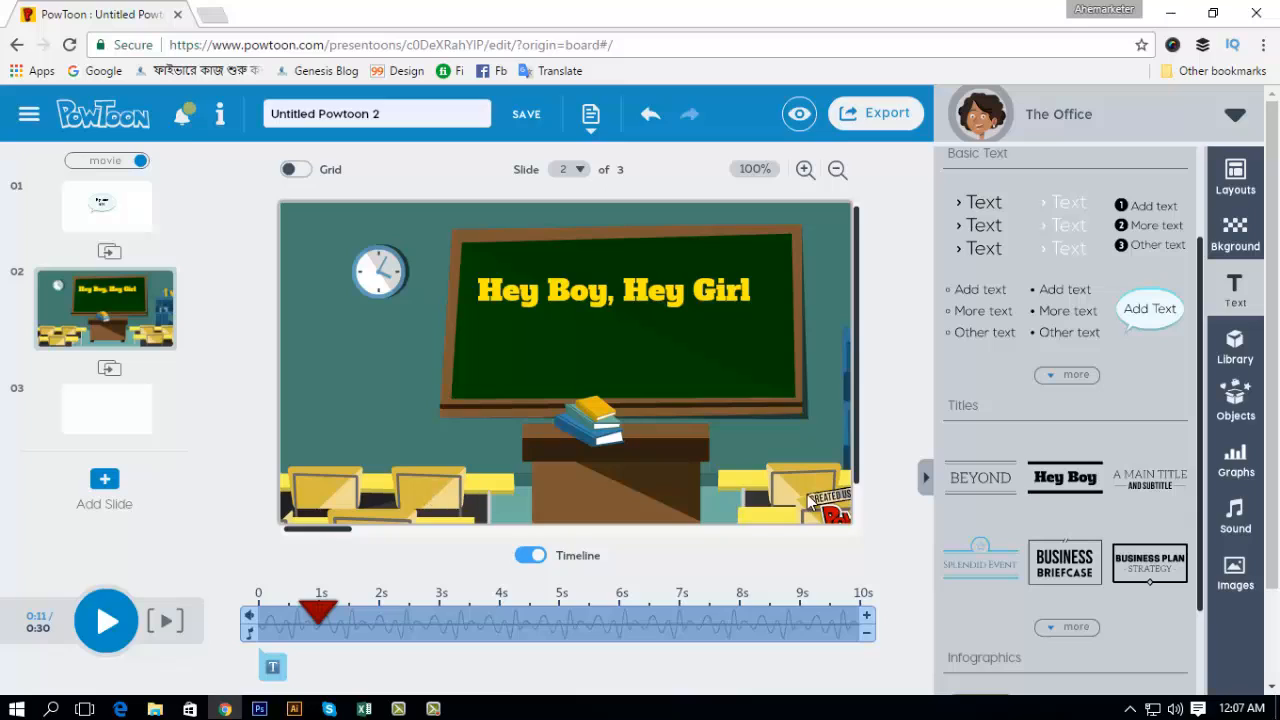
Step: Move the "Hey Boy, Hey Girl" text slightly up on the chalkboard and apply the Hand writing effect in the Text Effect Manager
click(672, 298)
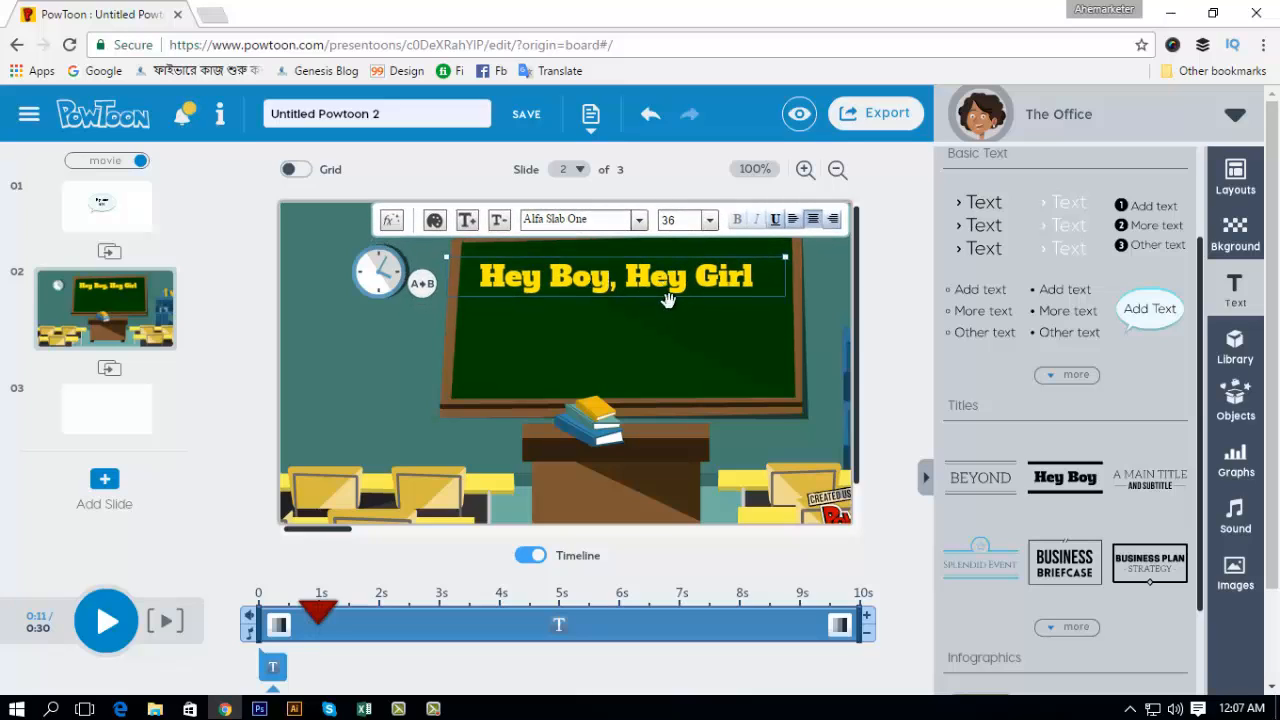
double_click(543, 270)
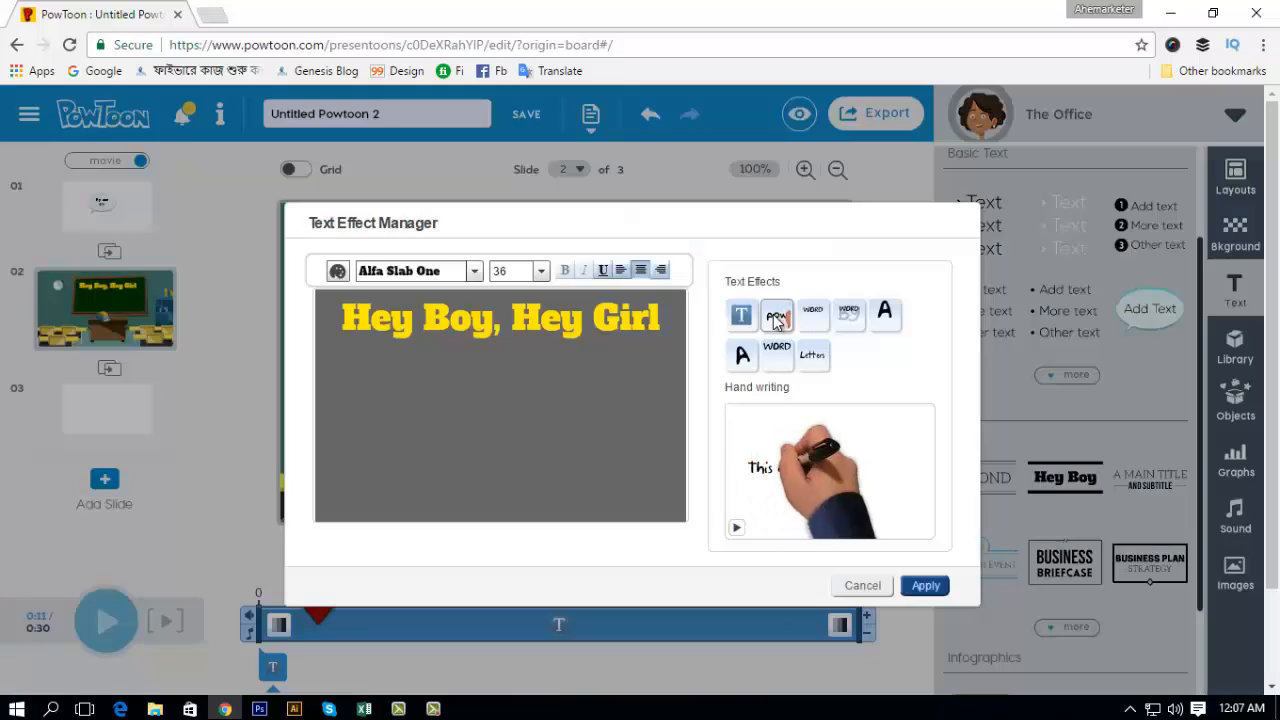
click(924, 587)
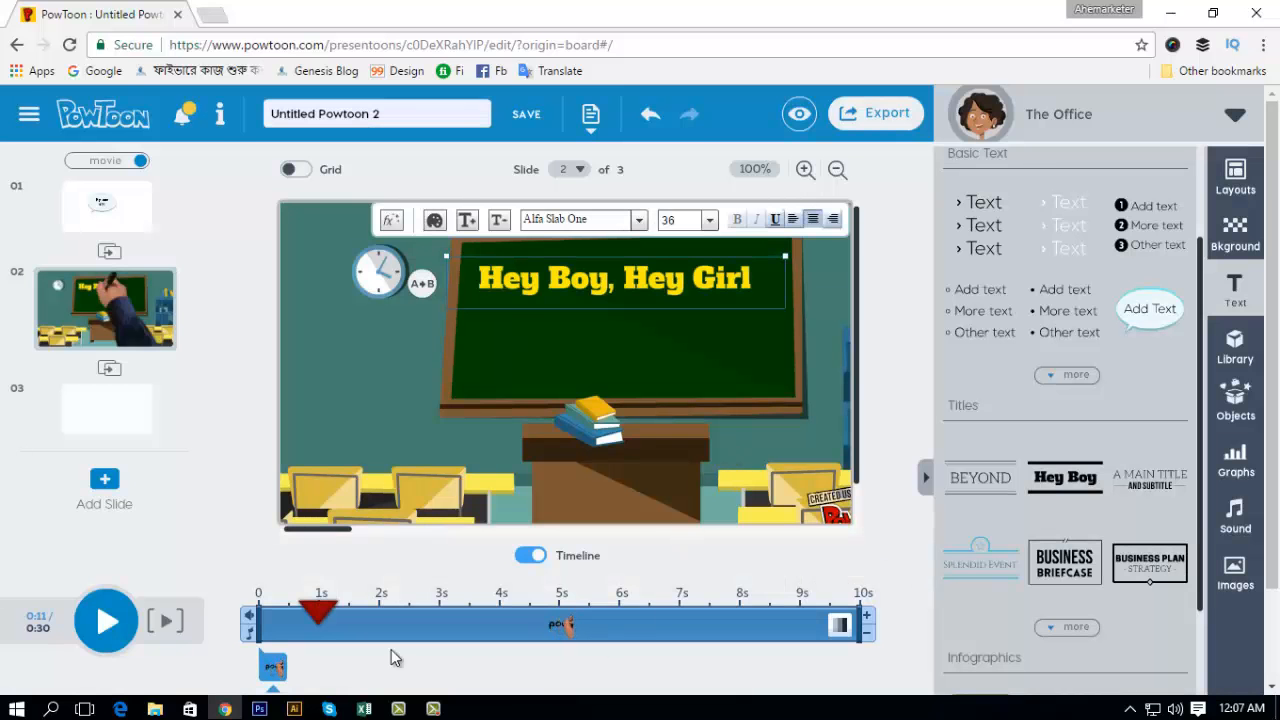
Step: Make the handwritten text appear at 1 s on slide 2's timeline and play the slide from 0 s to check it
drag(318, 610, 258, 612)
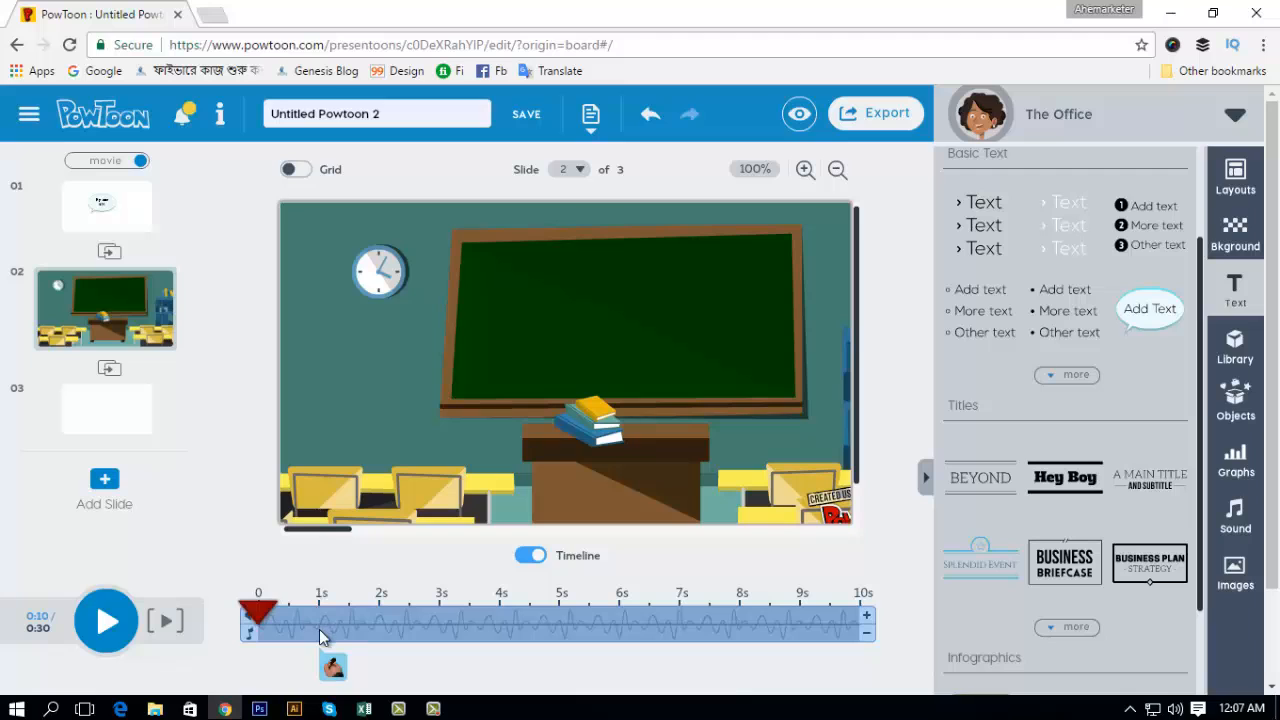
click(106, 621)
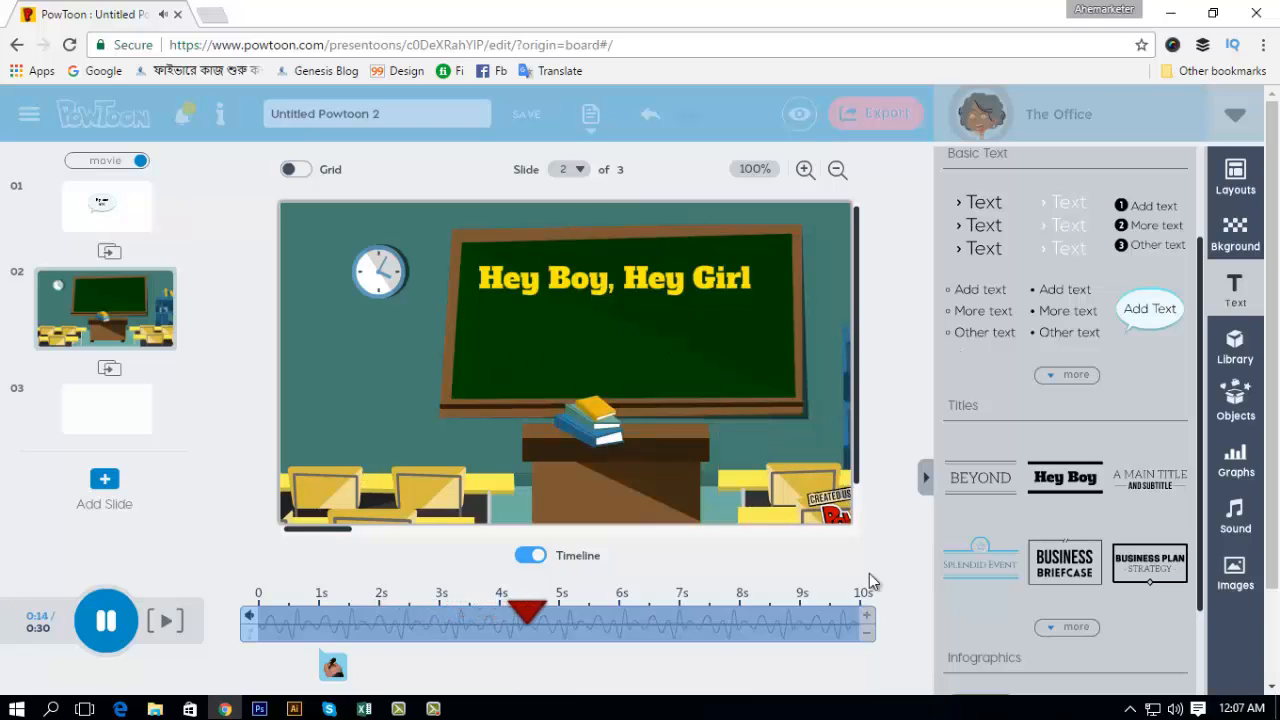
click(86, 638)
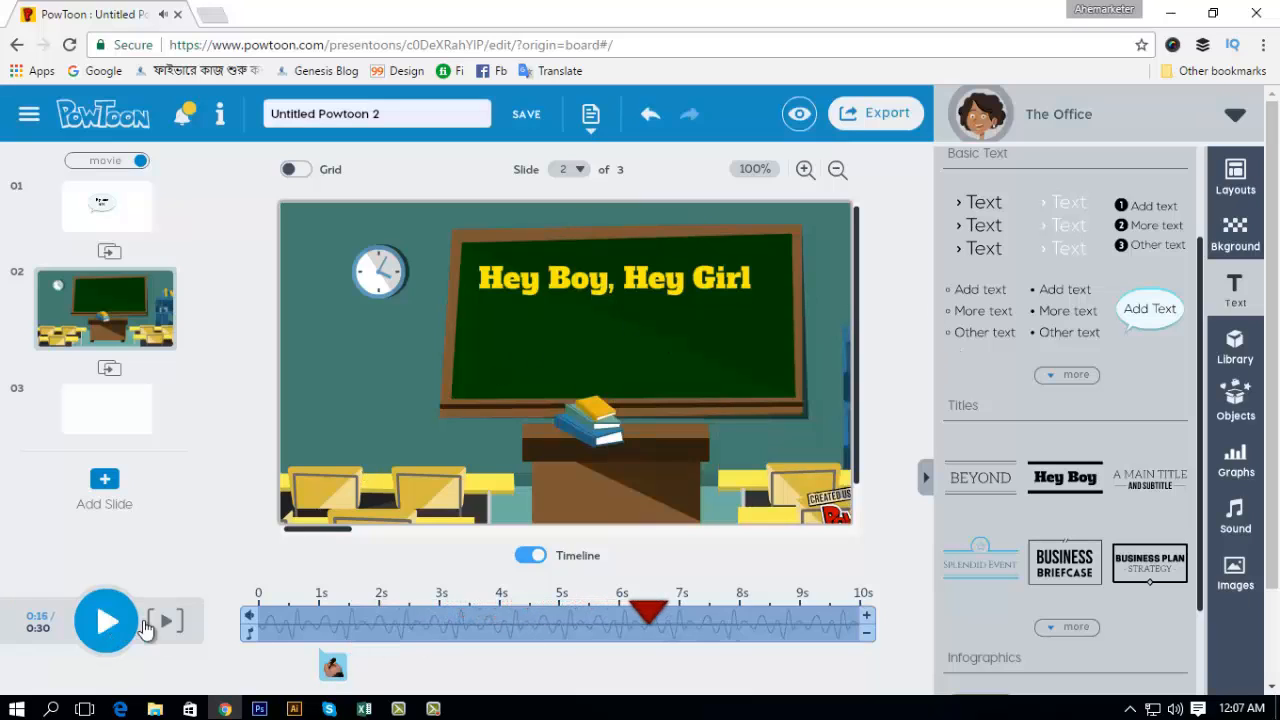
Step: End the "Hey Boy, Hey Girl" text at 8 s on slide 2's timeline
click(333, 666)
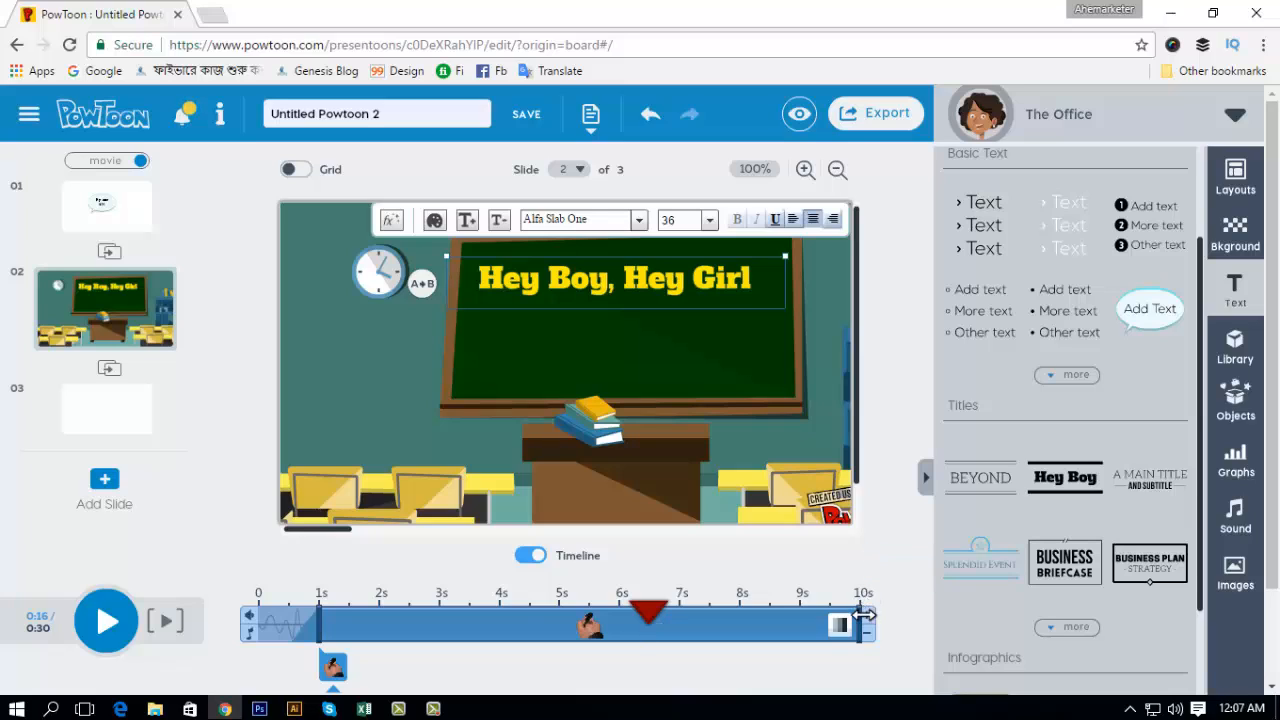
drag(862, 616, 750, 643)
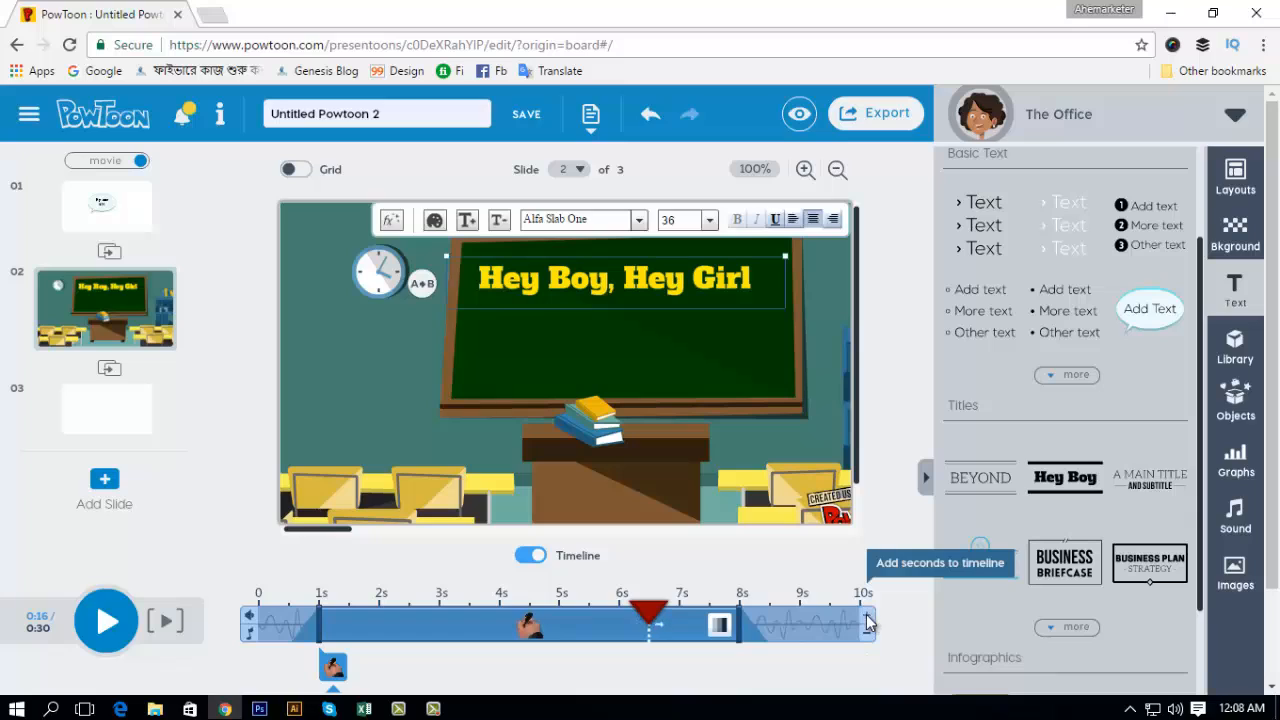
Step: Try lengthening slide 2's timeline to 13 s and shortening it to 8 s, and return it to 10 s
click(867, 623)
click(867, 623)
click(867, 623)
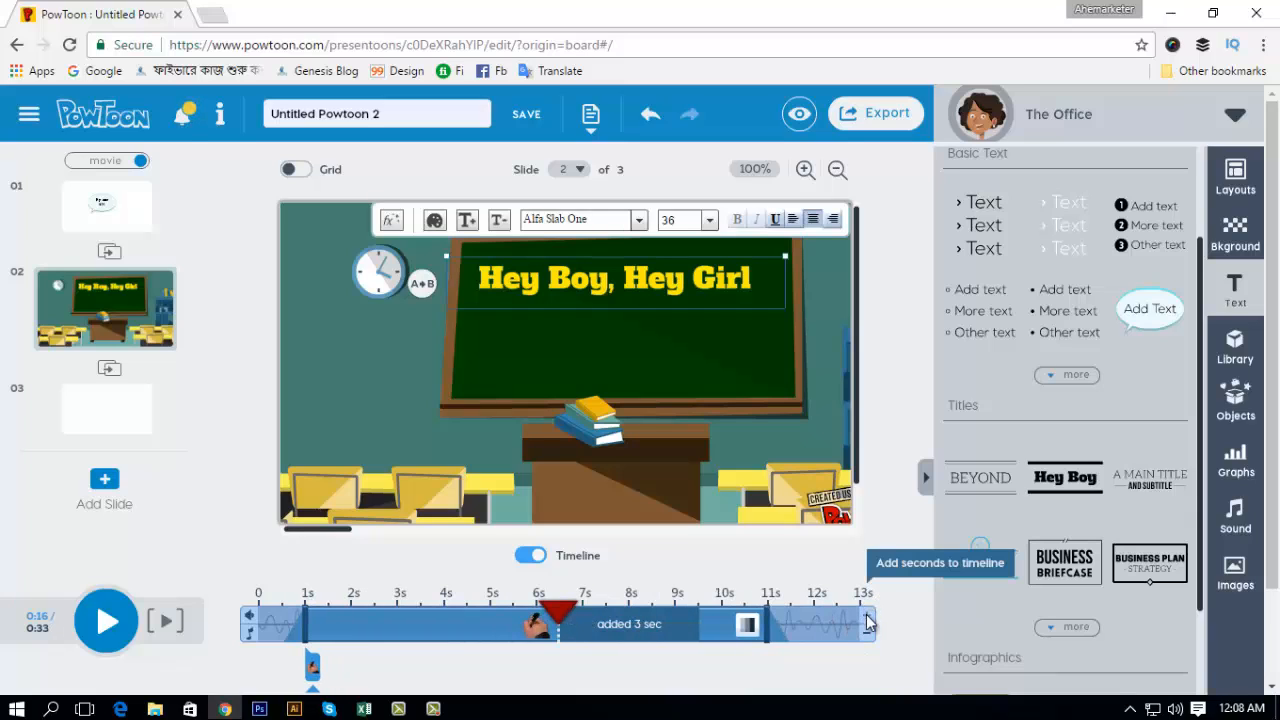
click(867, 637)
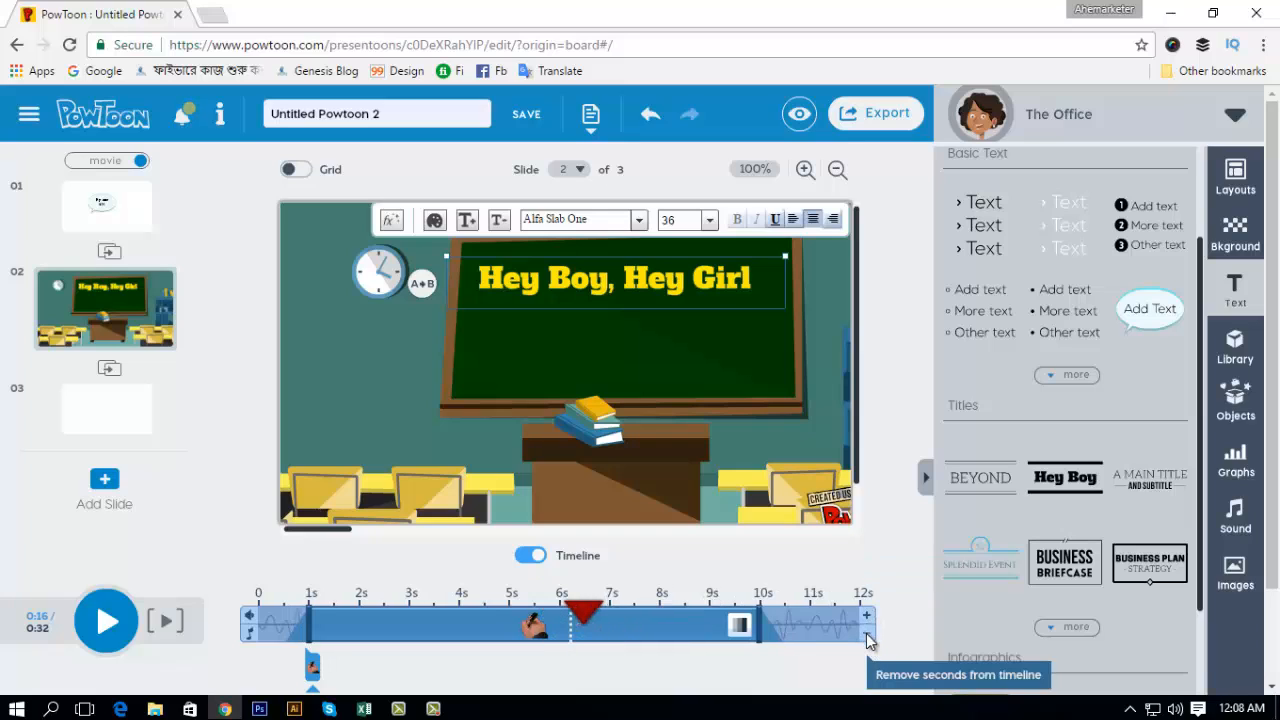
click(867, 637)
click(867, 637)
click(867, 637)
click(867, 637)
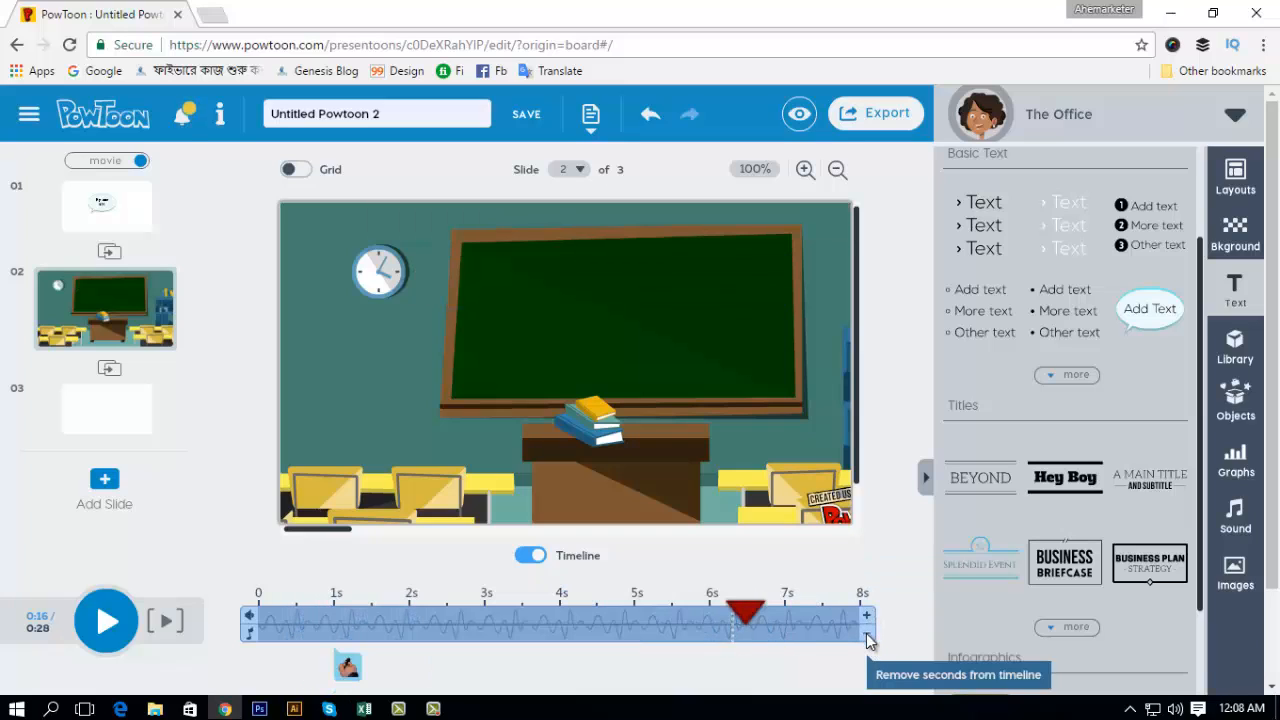
click(867, 617)
click(867, 617)
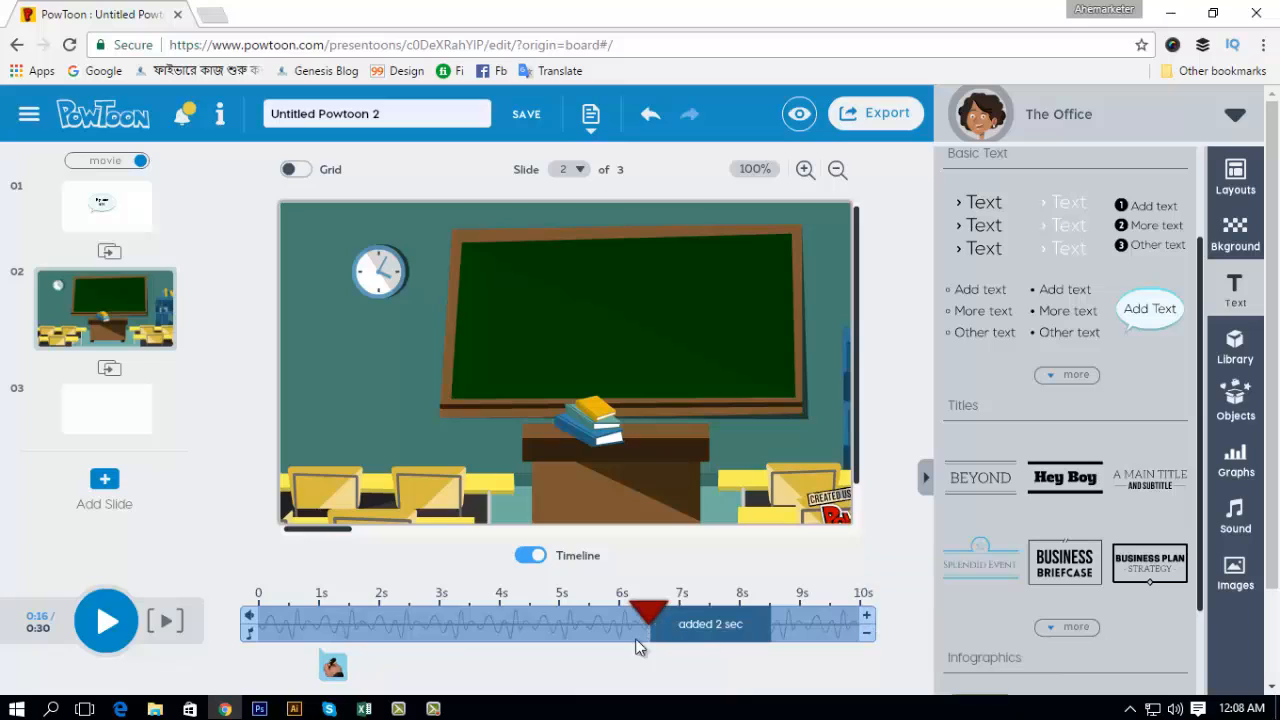
Step: Add the waving man in a white shirt and tie at 0.5 s on slide 2, shrunk and placed below the wall clock
drag(652, 614, 289, 612)
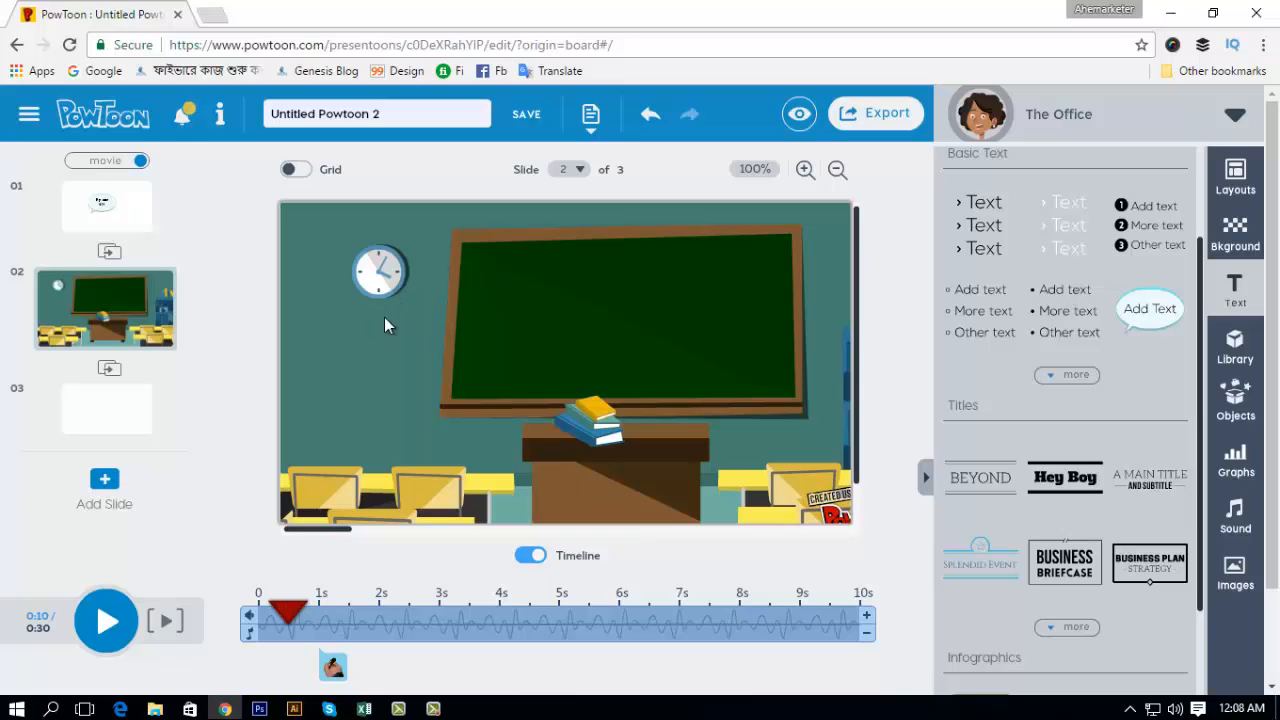
click(1236, 362)
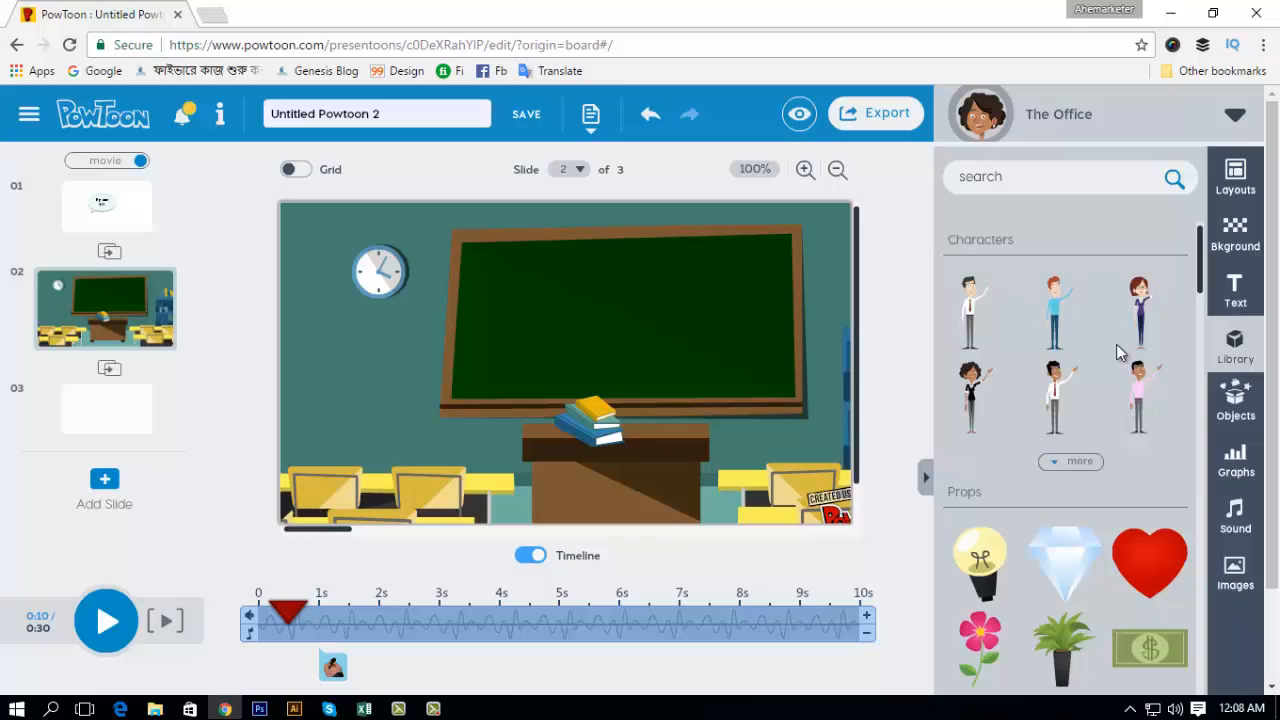
mouse_move(973, 313)
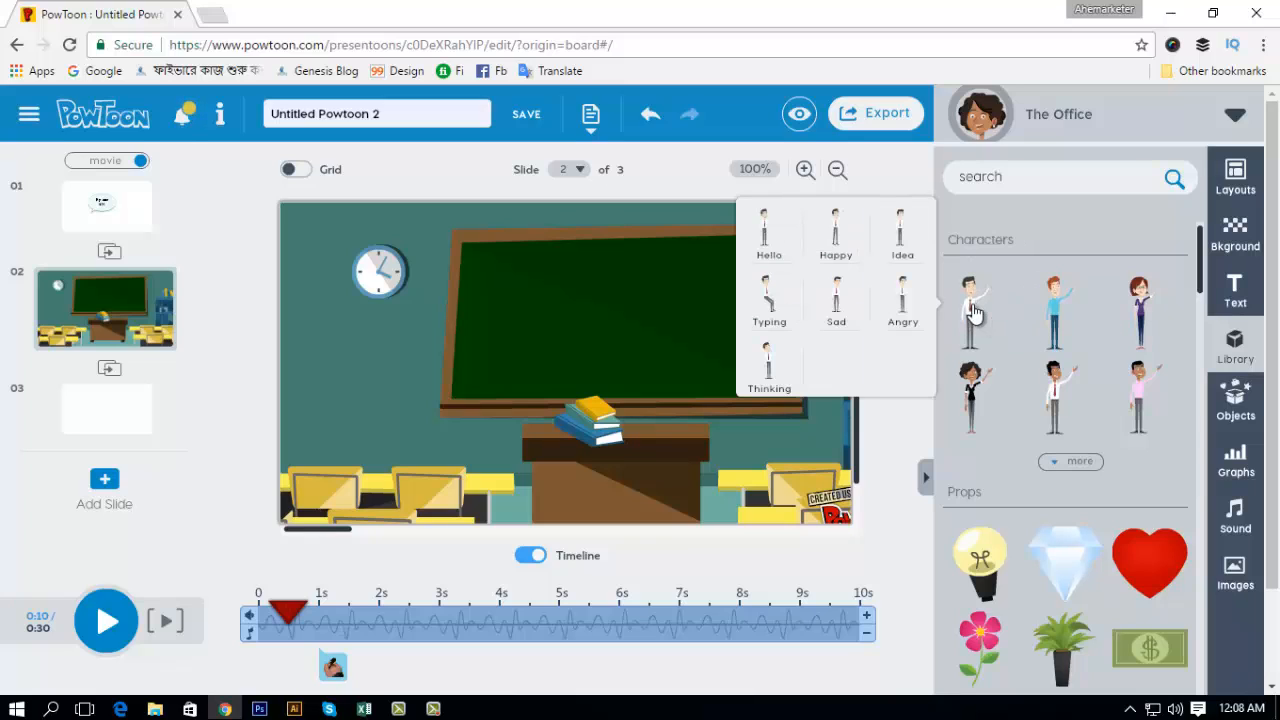
click(975, 313)
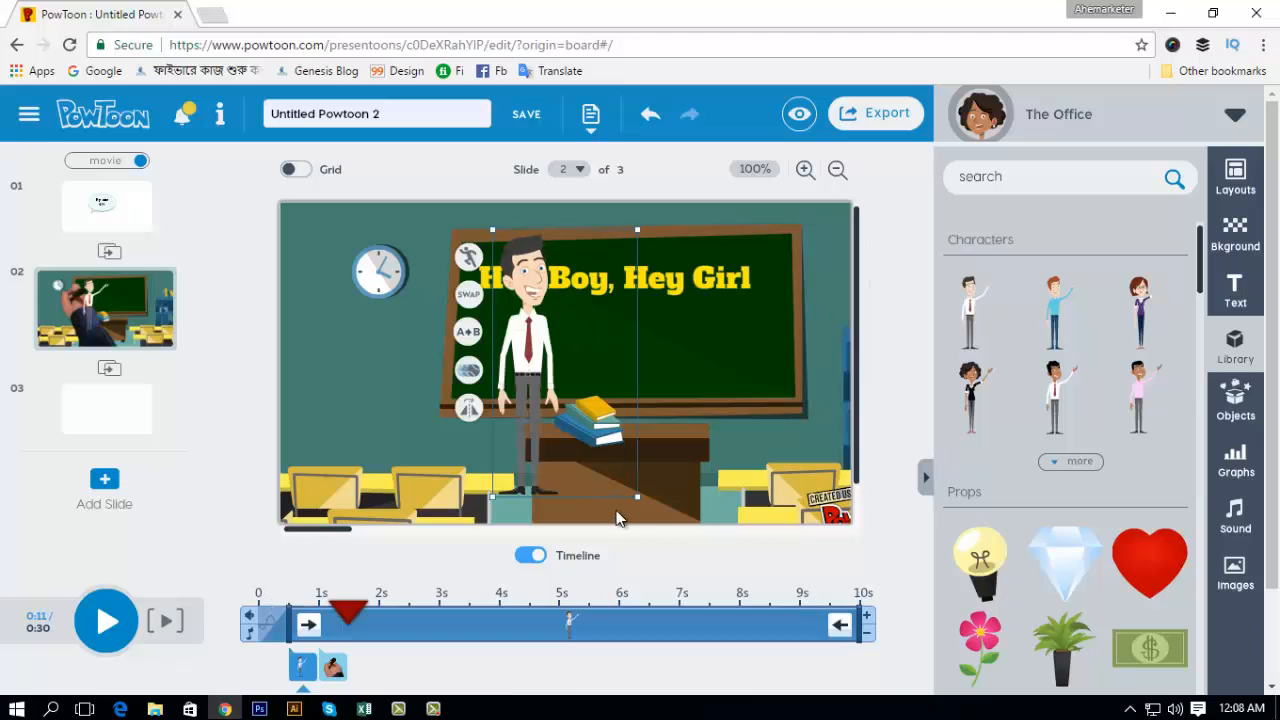
drag(635, 493, 551, 371)
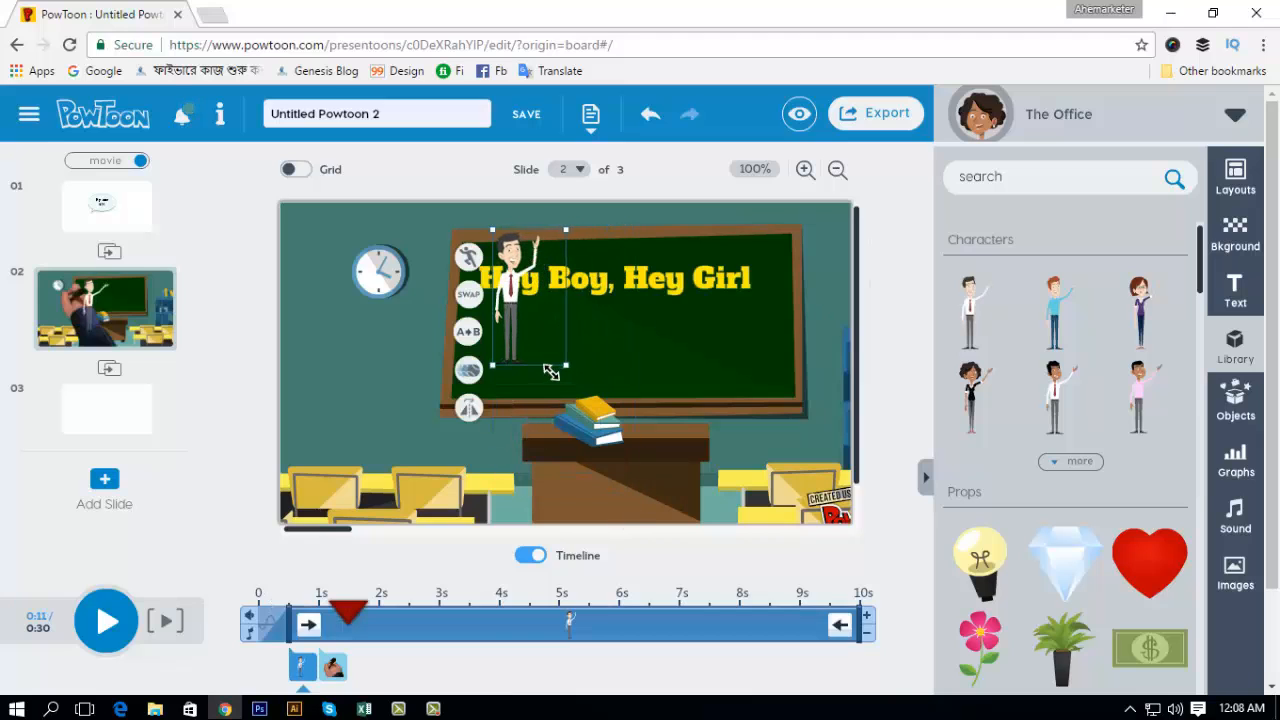
drag(505, 315, 355, 345)
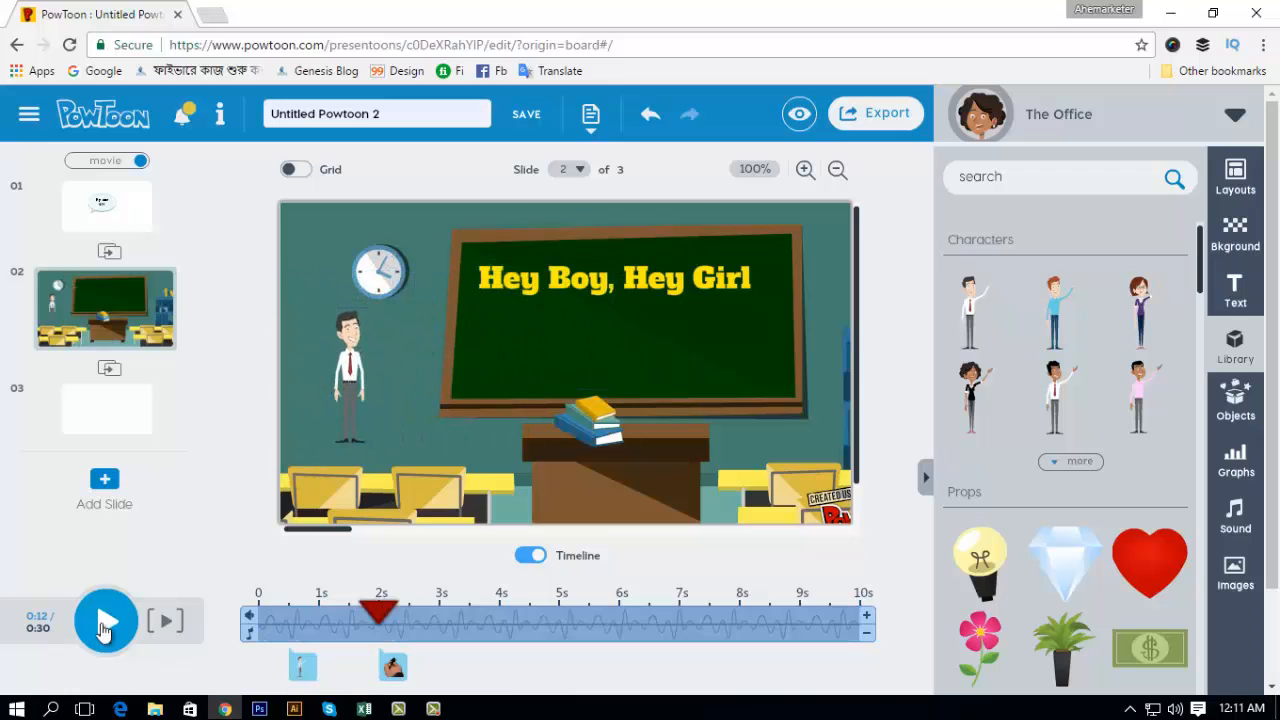
Step: Play slide 2 from 2 s, and play the movie from 0 s on slide 1 into slide 2 to check it
click(104, 625)
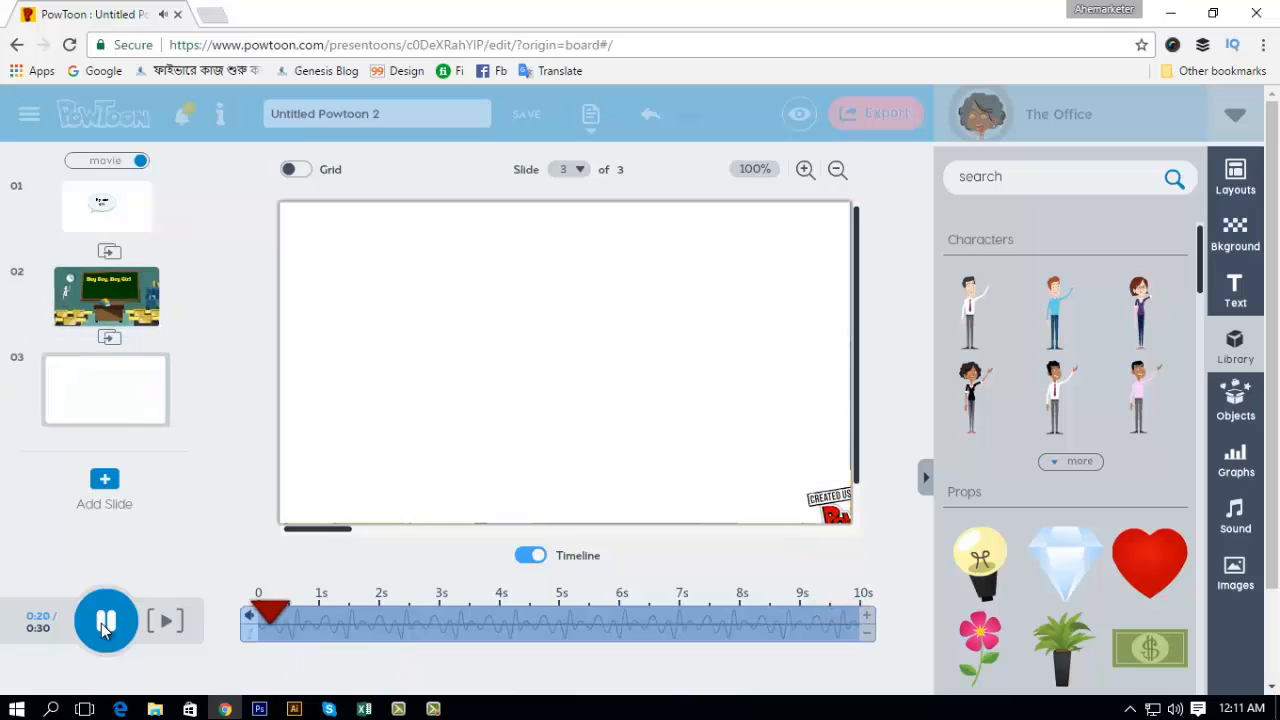
click(83, 222)
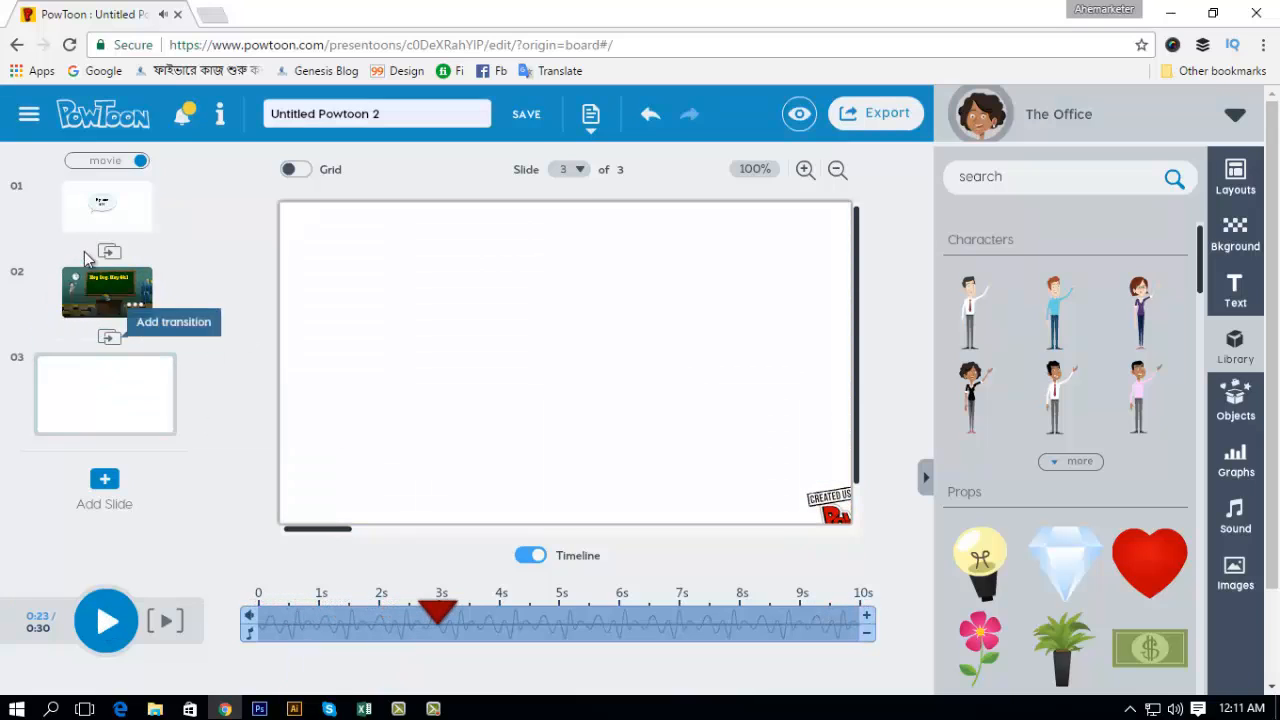
click(104, 208)
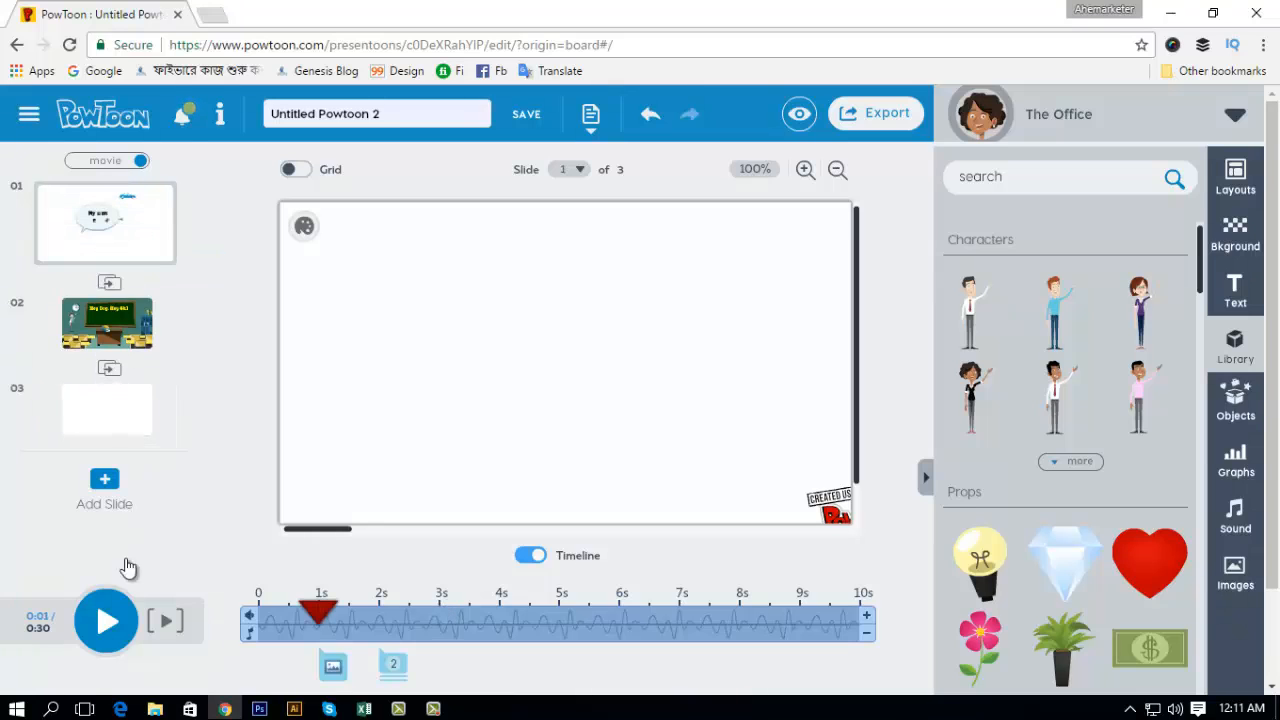
drag(317, 617, 171, 620)
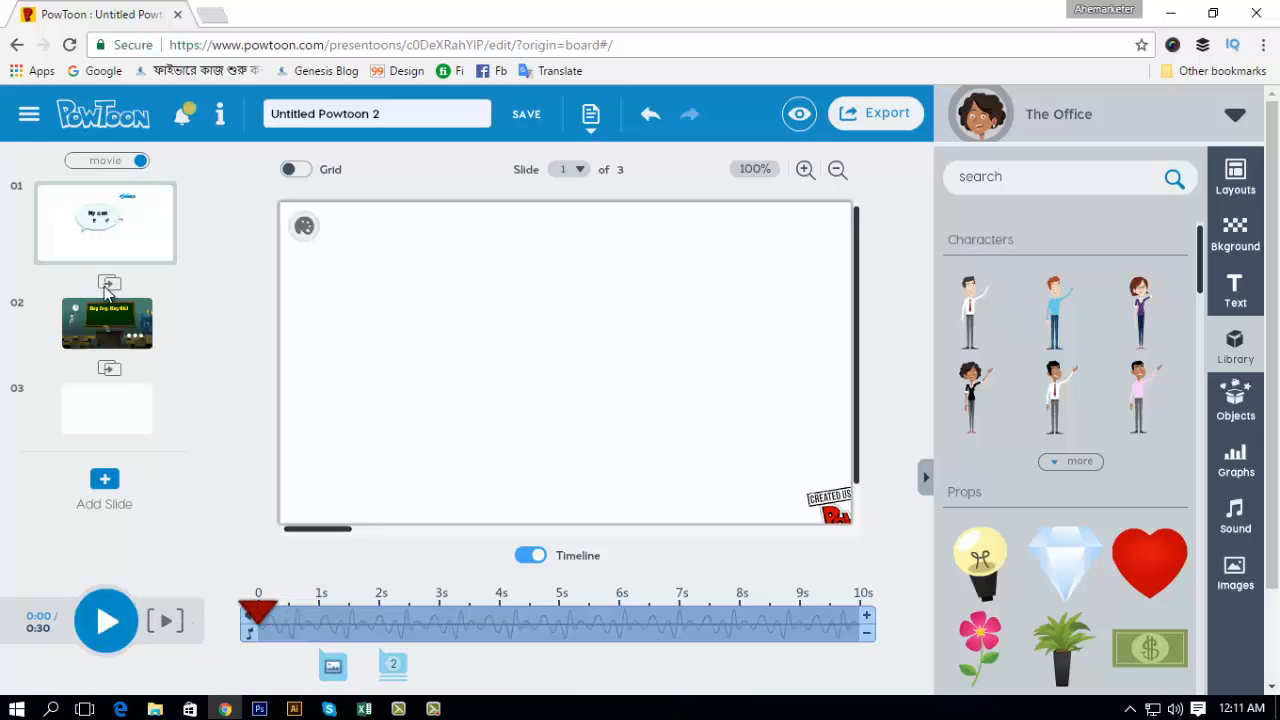
click(107, 625)
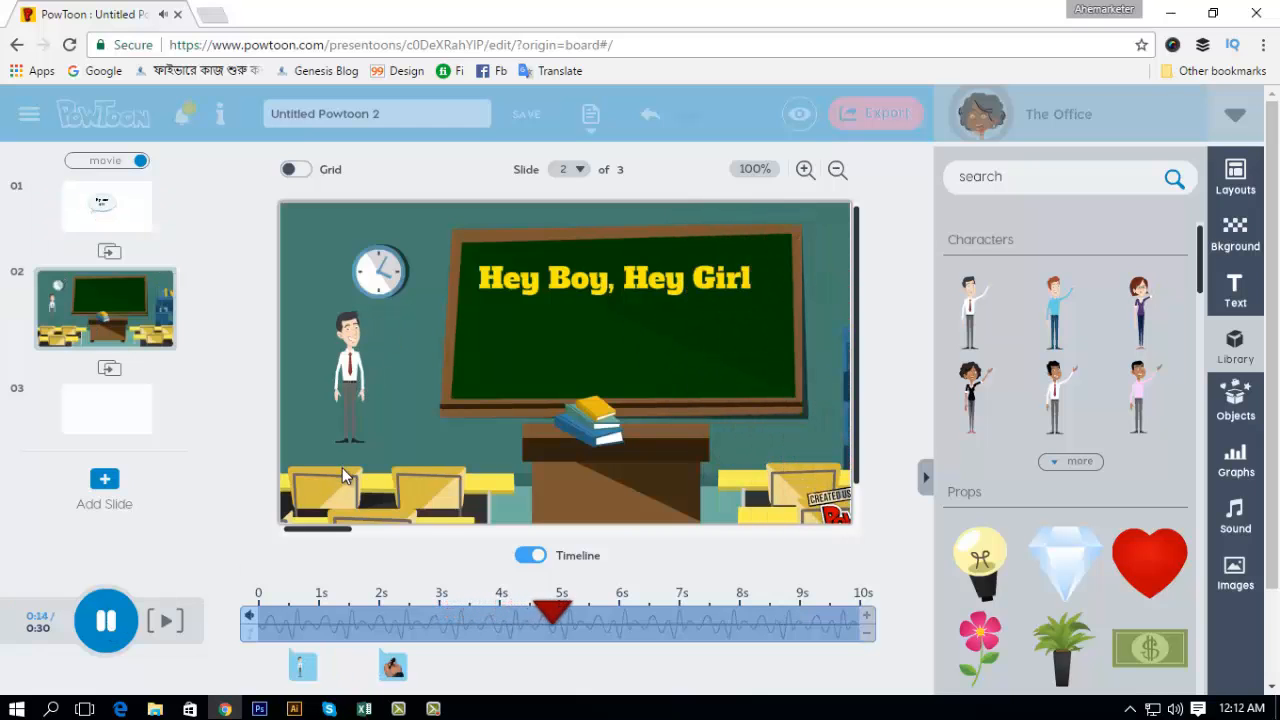
click(104, 623)
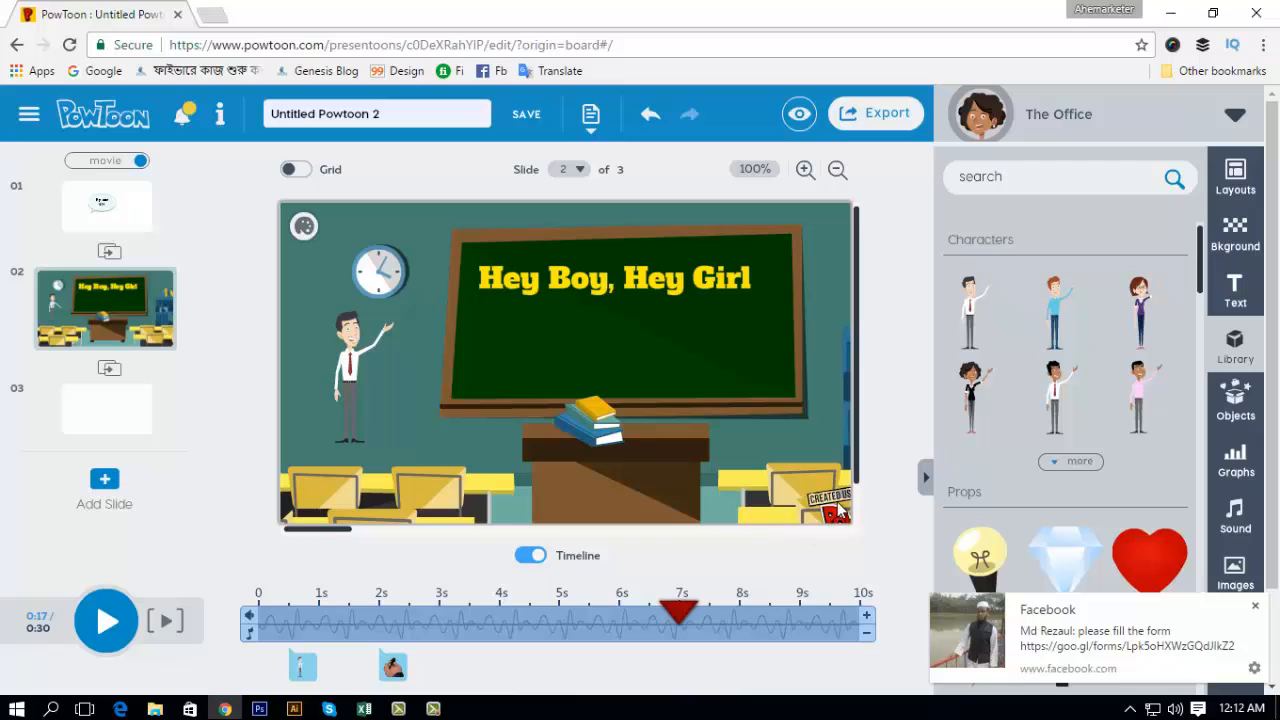
Step: Look through the available shapes and lines, open slide 3, and examine the sound and image options
click(838, 170)
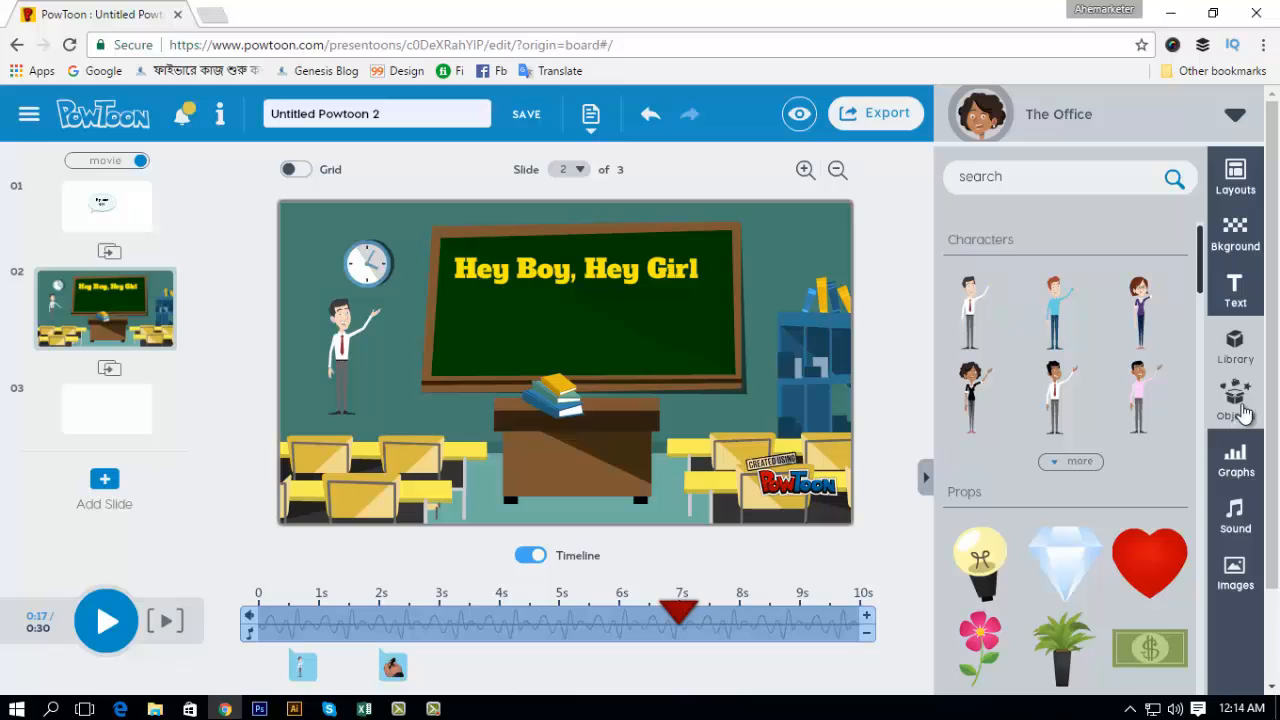
click(1238, 402)
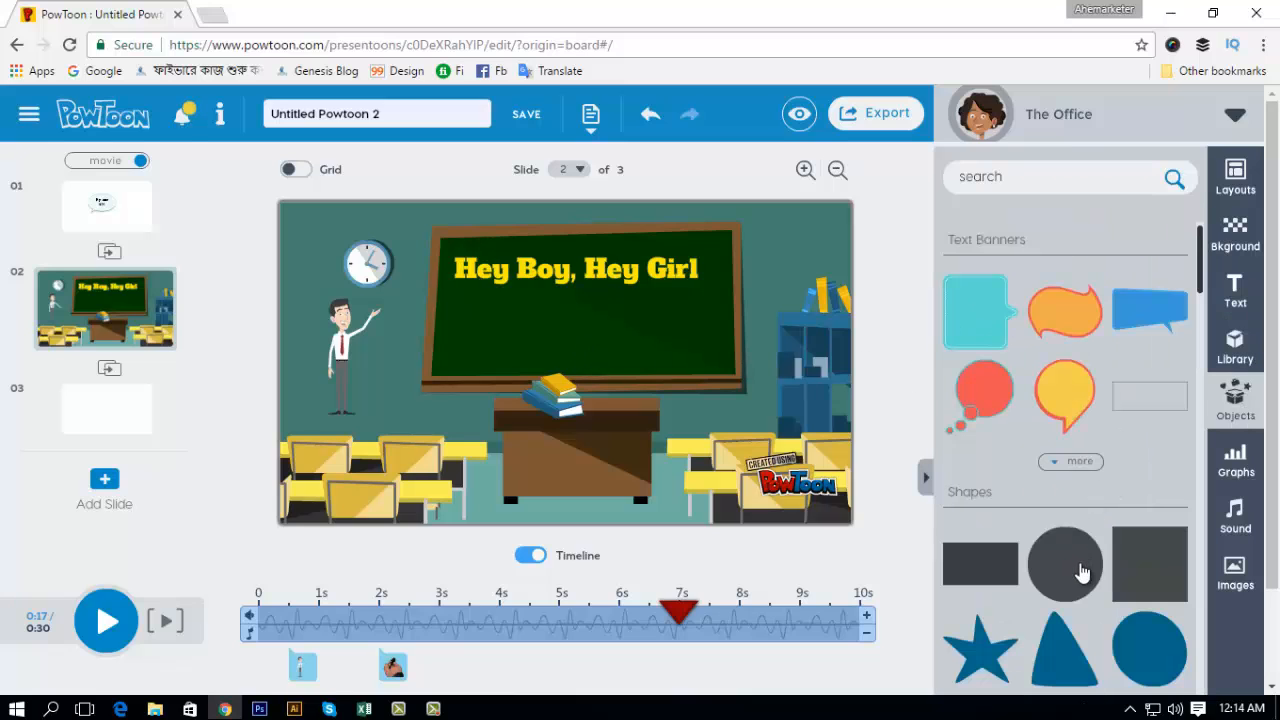
scroll(1081, 571, down, 2)
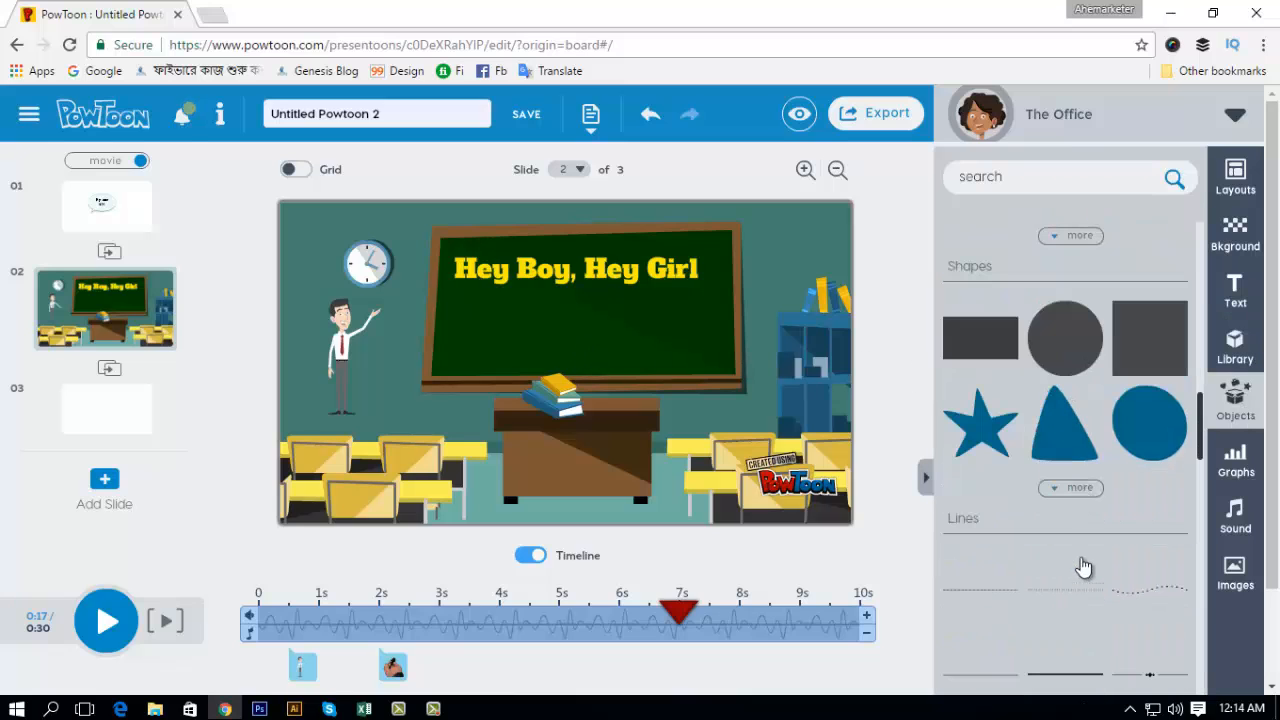
click(113, 410)
scroll(1068, 578, down, 1)
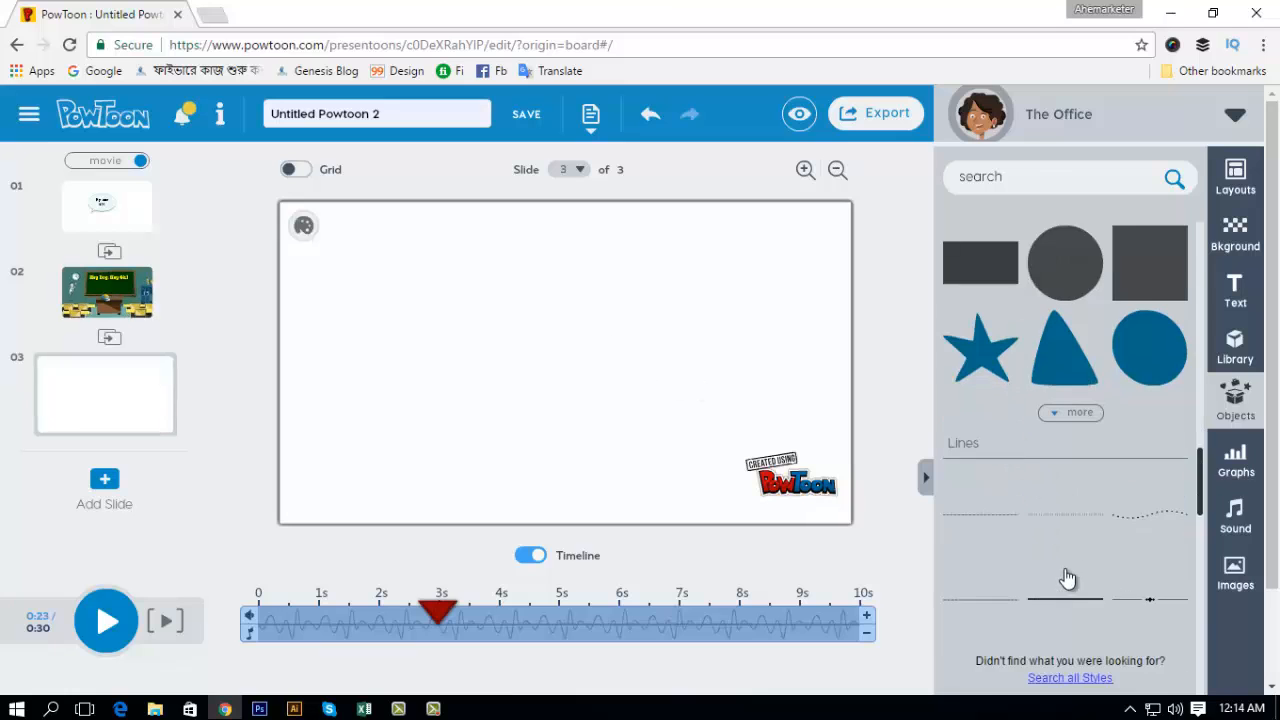
scroll(1070, 600, down, 2)
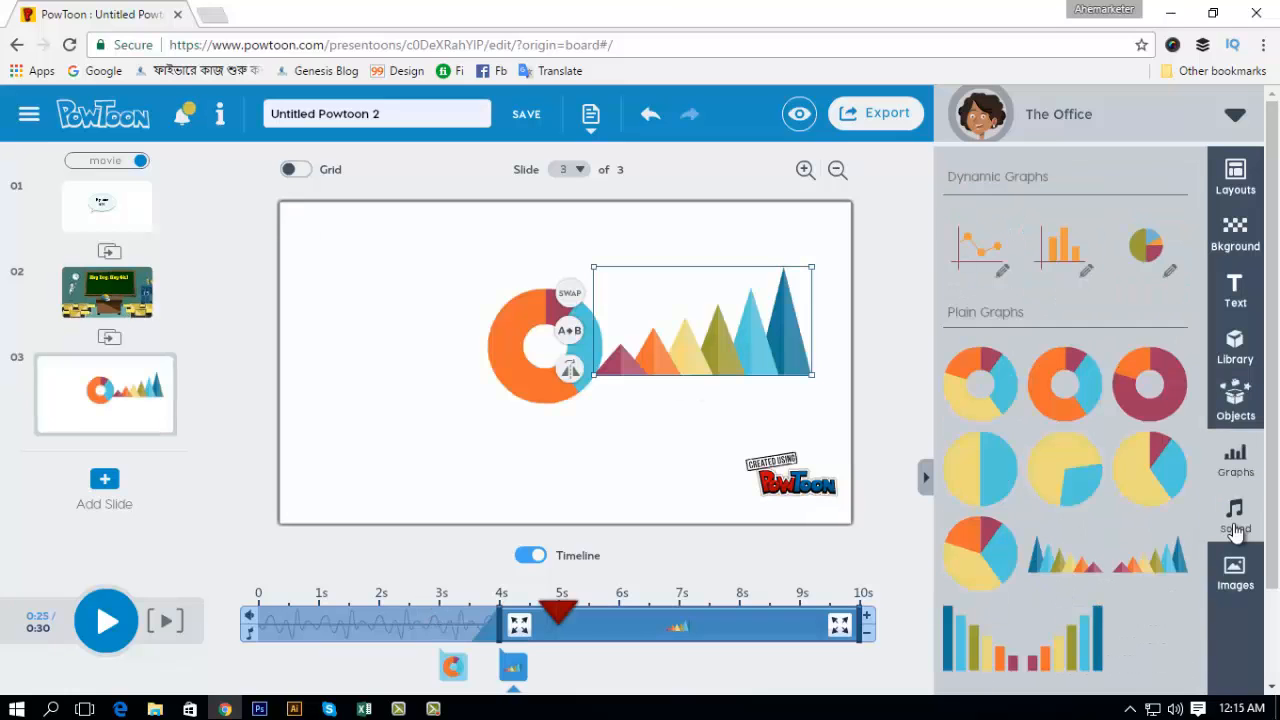
click(1235, 522)
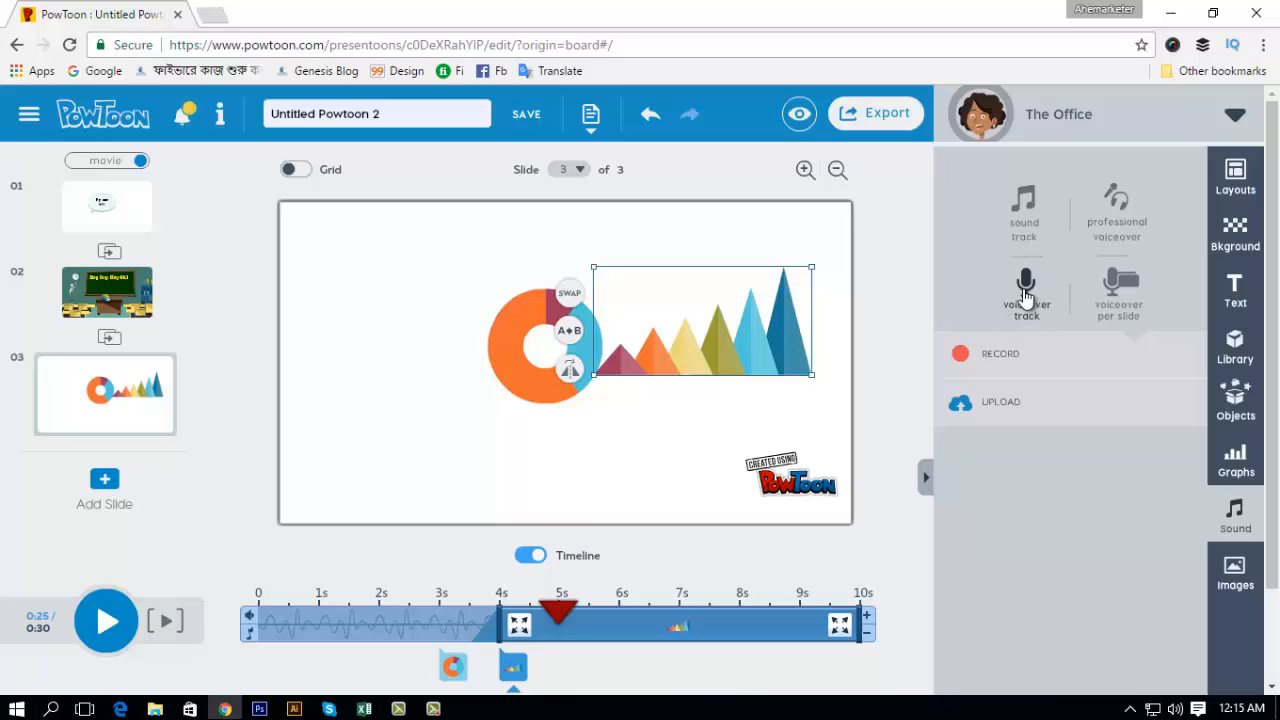
click(1232, 570)
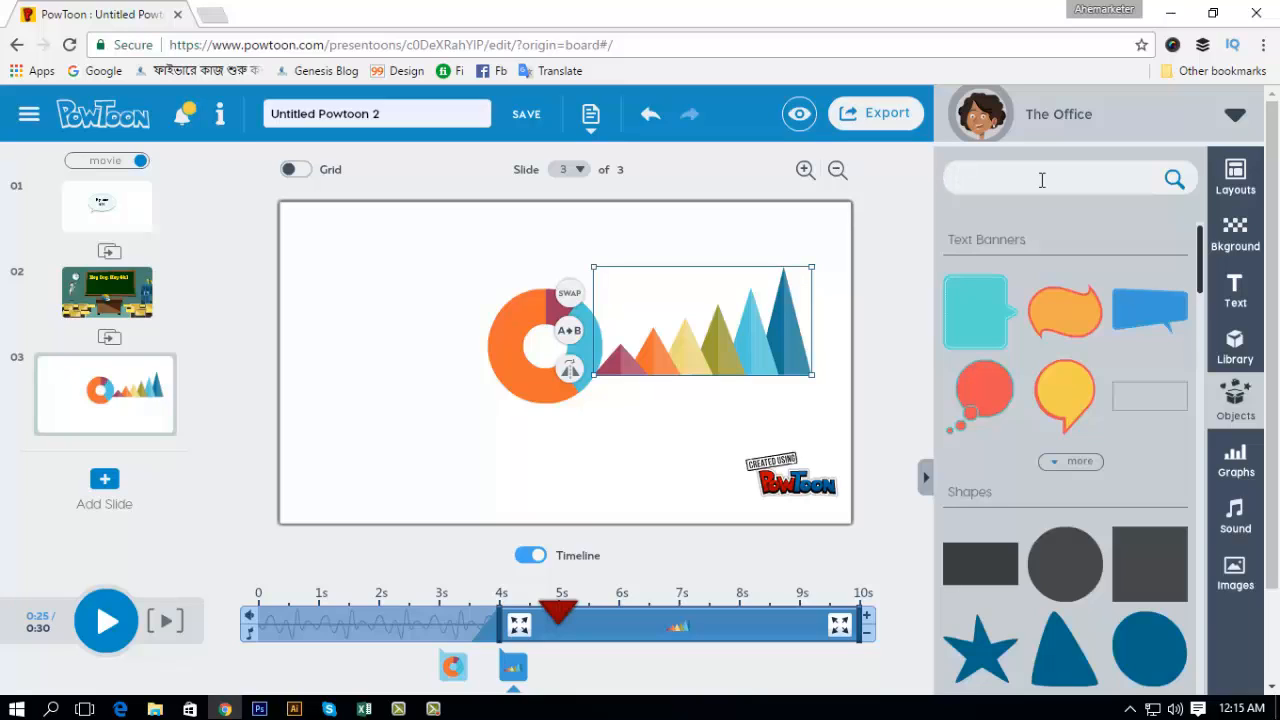
Step: Search the objects for "Watch", add the white stopwatch with two bells to slide 3 and color it bright blue
text(Watch)
key(Return)
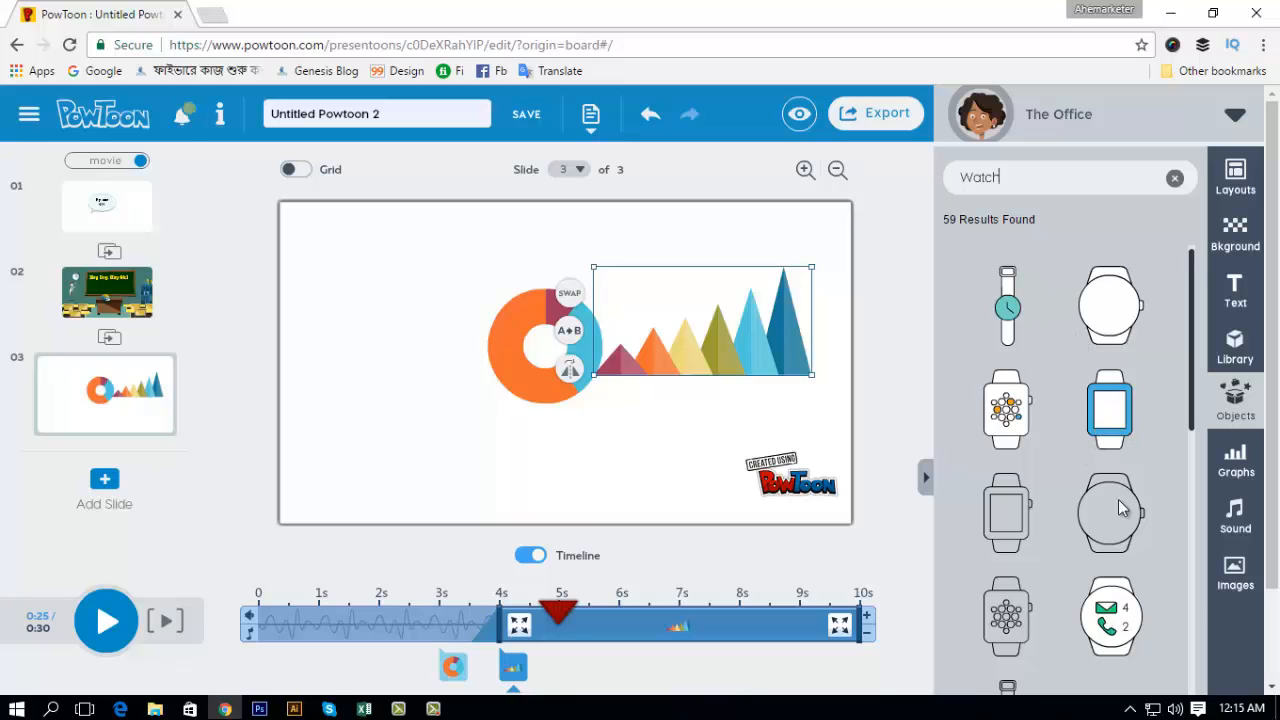
scroll(1126, 566, down, 3)
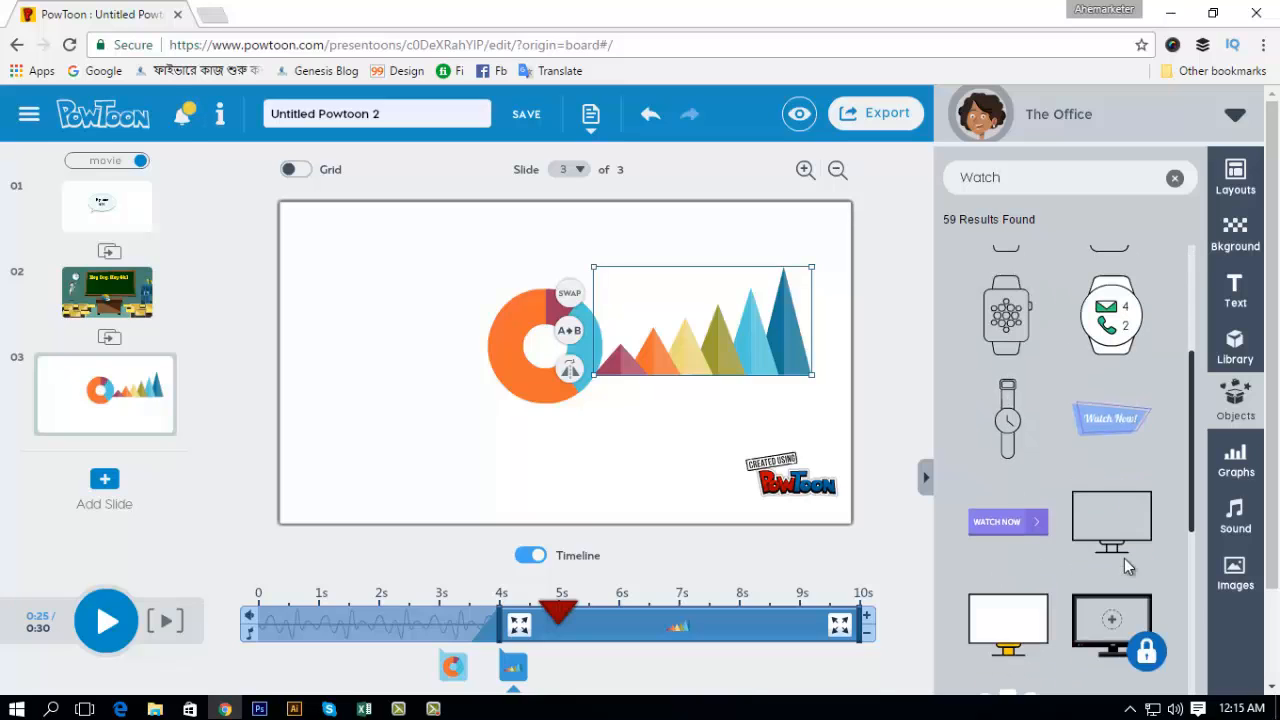
scroll(1100, 496, down, 1)
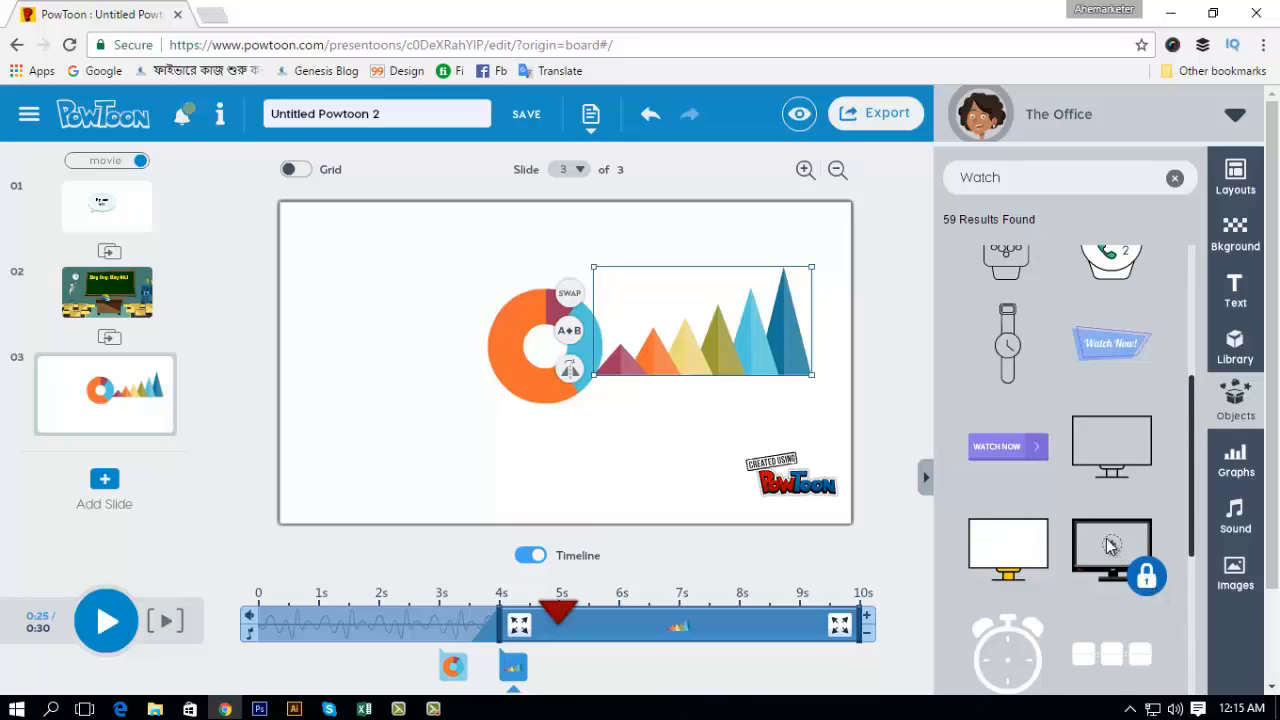
scroll(1110, 543, down, 1)
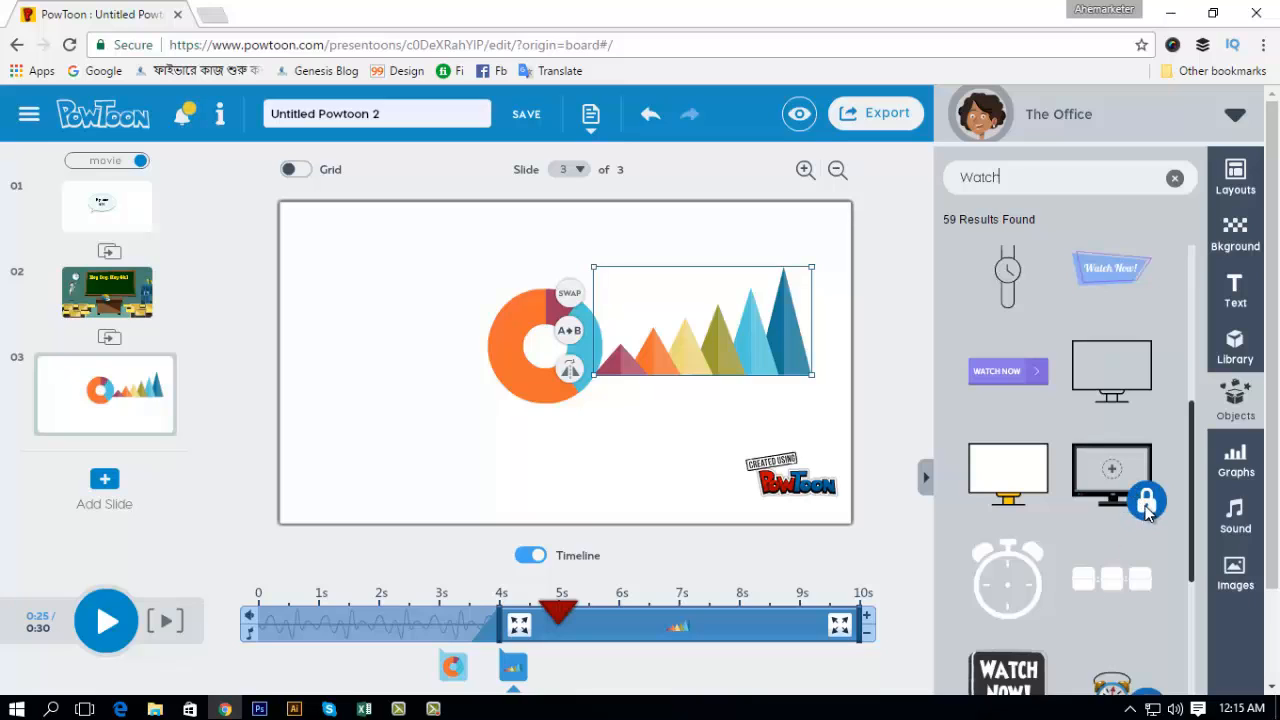
scroll(1046, 557, down, 3)
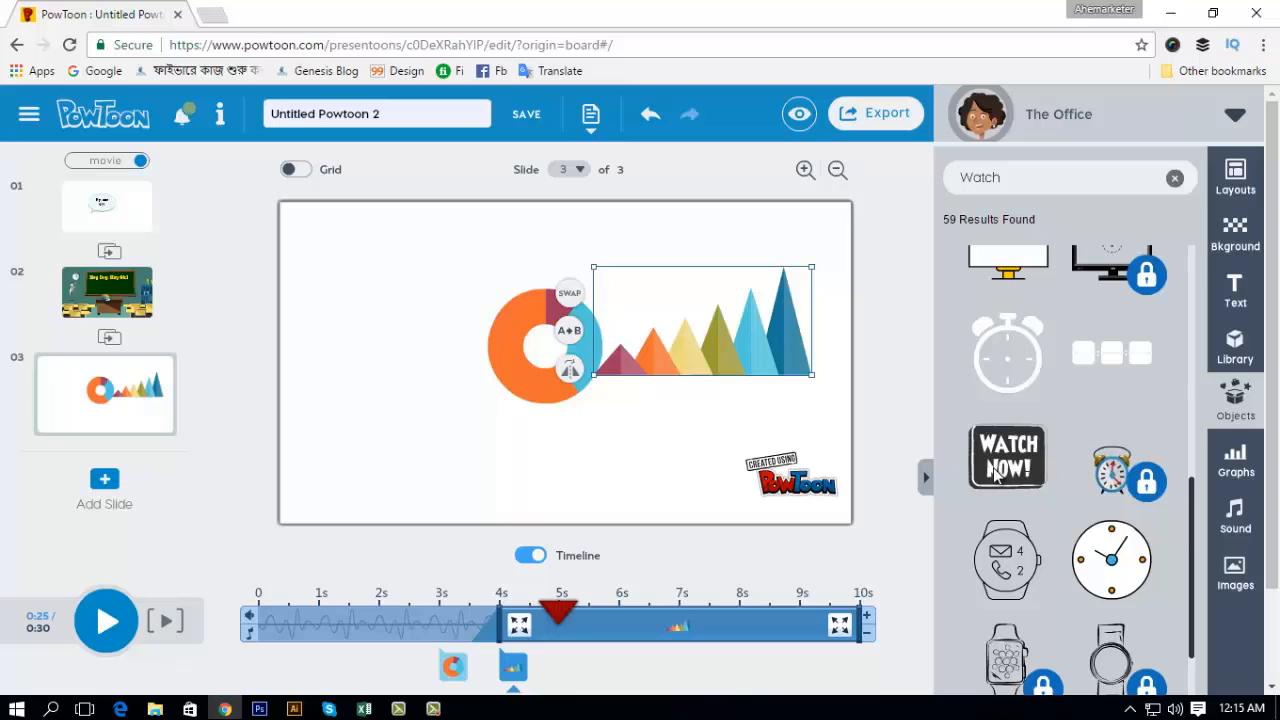
click(1010, 360)
click(310, 418)
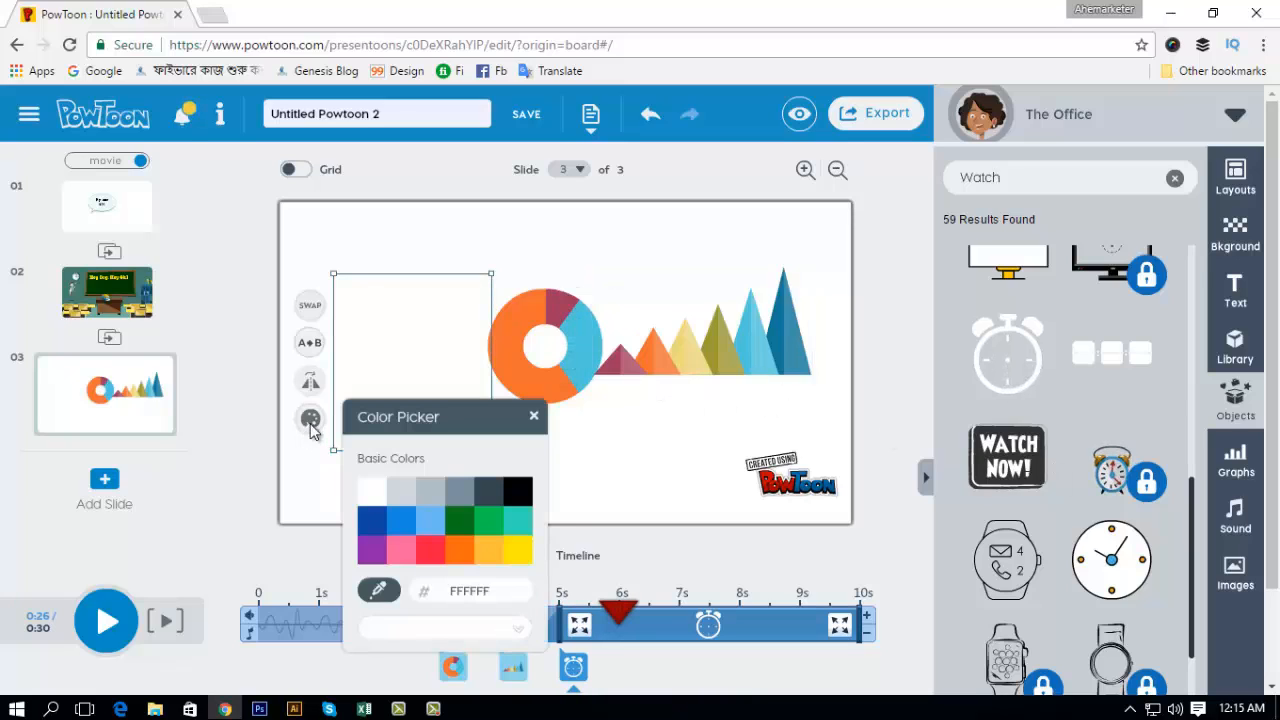
click(400, 522)
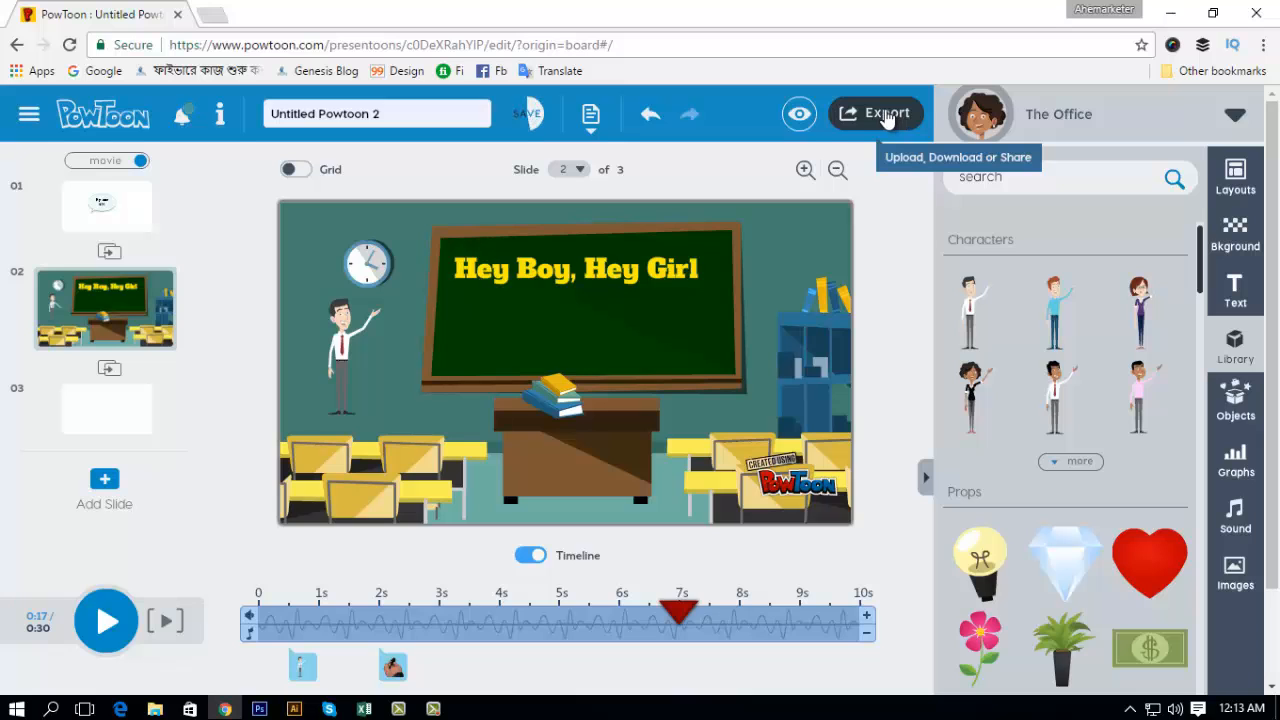
Step: Open the export options for the Powtoon
click(886, 116)
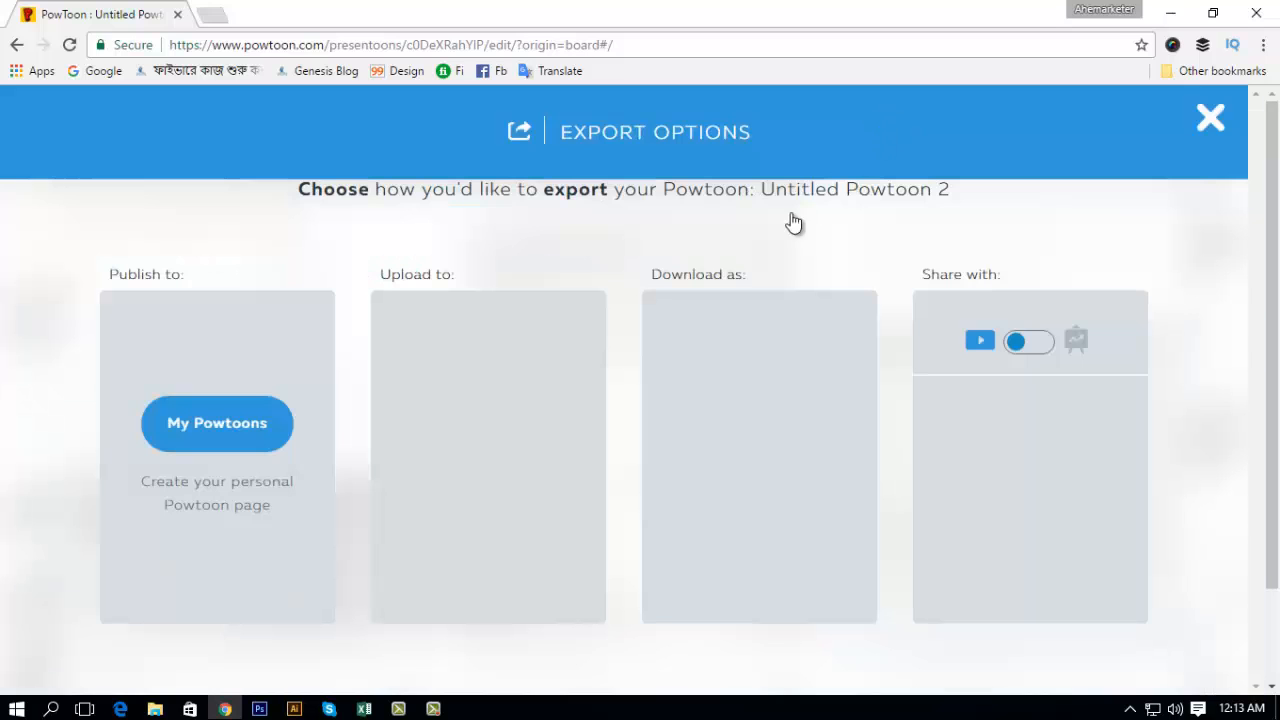